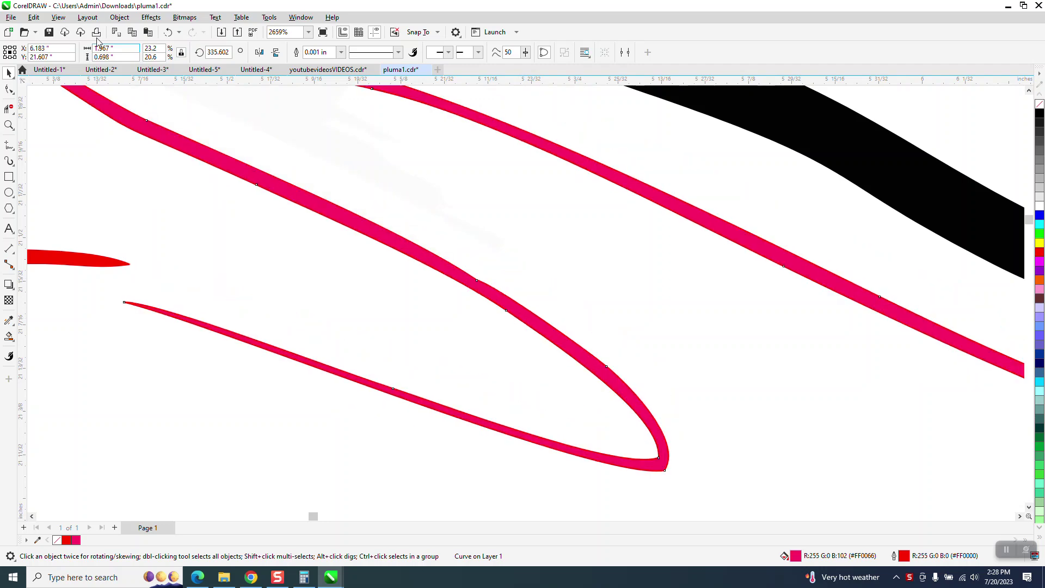
# Undo the last move of the pink curve and switch the drawing to Wireframe view
pyautogui.click(169, 31)
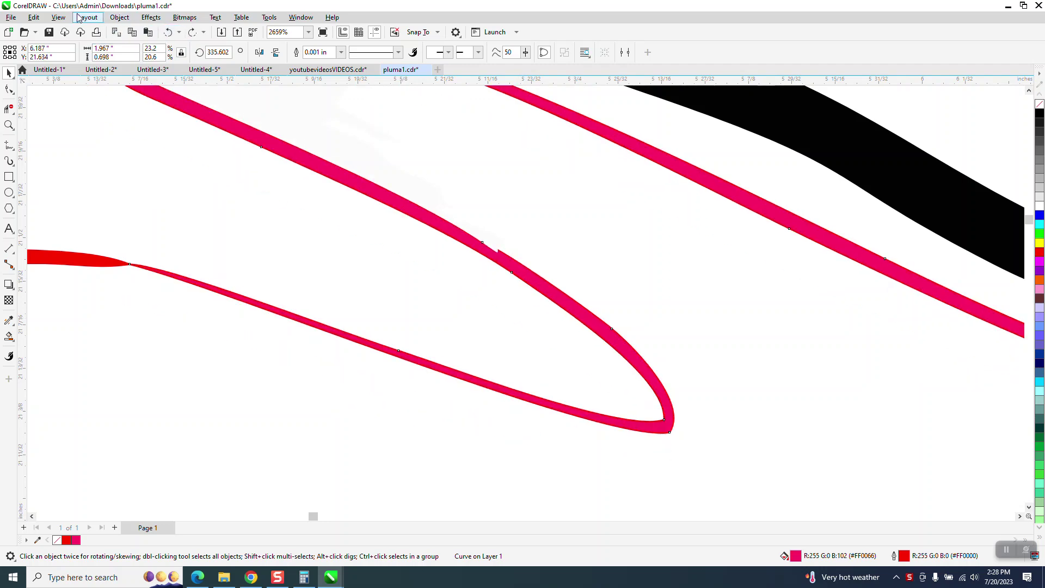
pyautogui.click(68, 22)
pyautogui.click(79, 31)
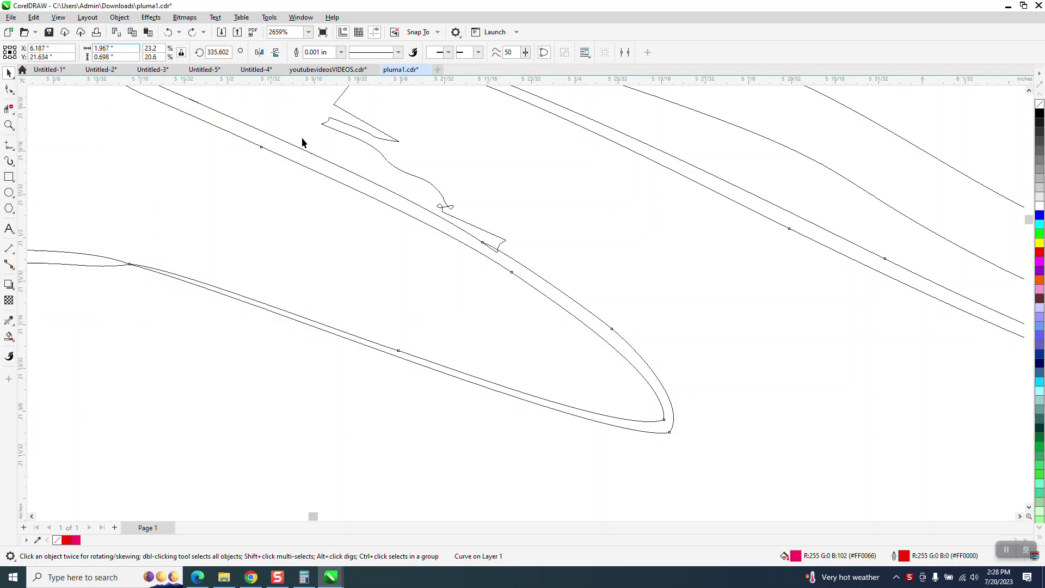
pyautogui.scroll(-2, 481, 283)
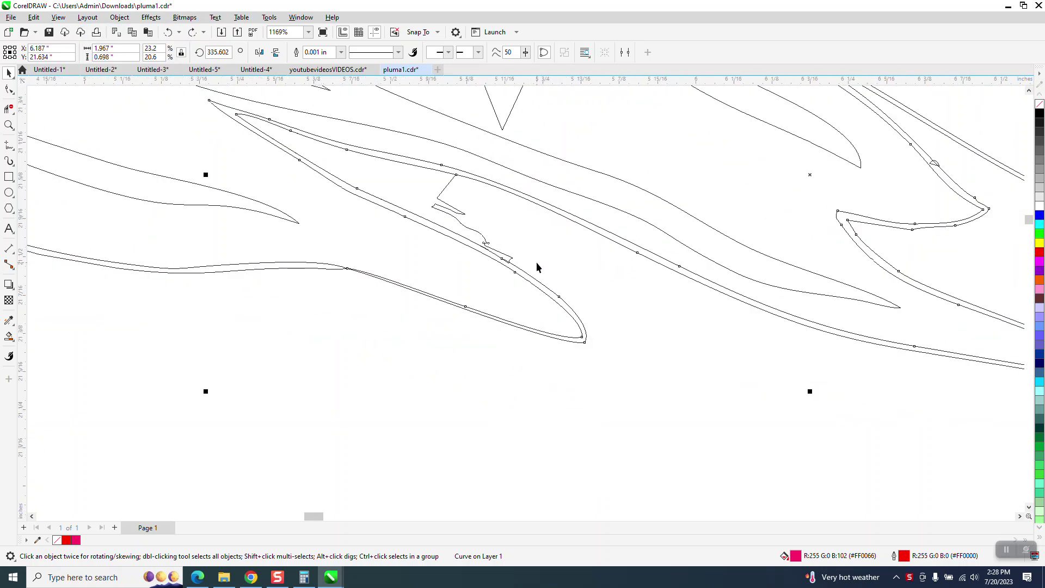
pyautogui.scroll(-1, 536, 267)
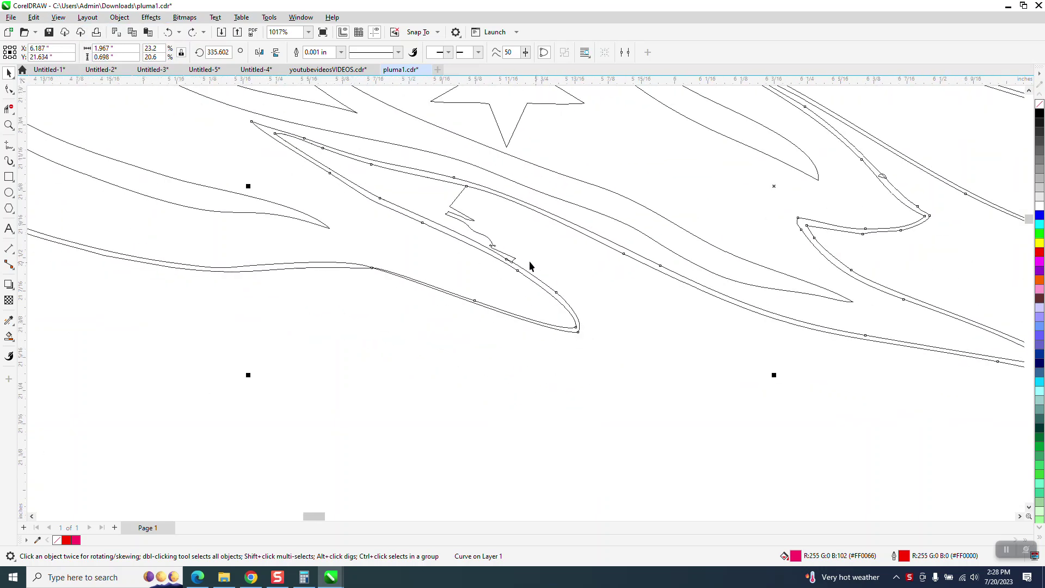
# Compare the lower feather barbs in Enhanced and Normal views, and return to Wireframe view
pyautogui.click(59, 18)
pyautogui.click(73, 57)
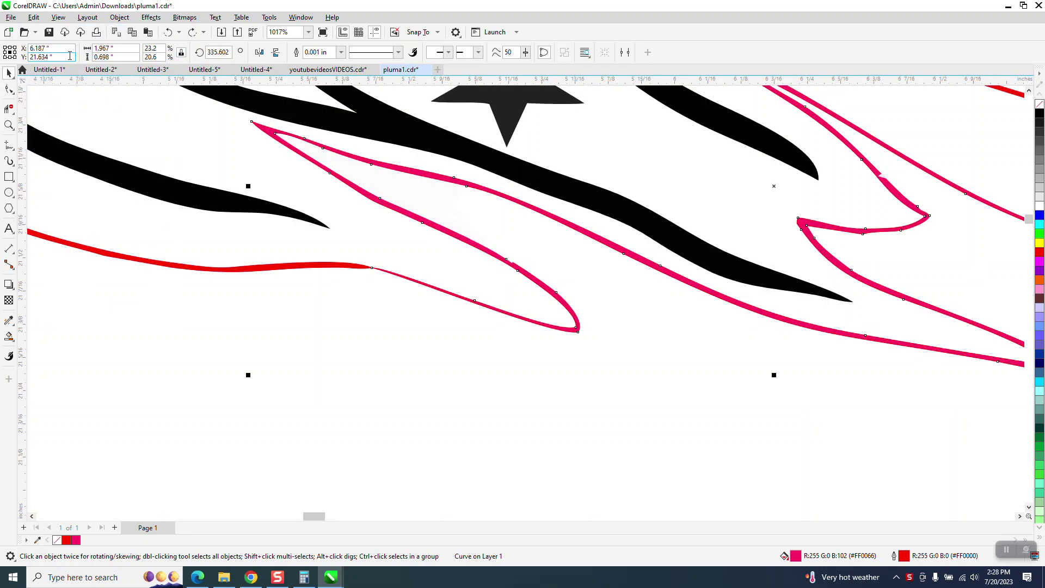
pyautogui.click(470, 213)
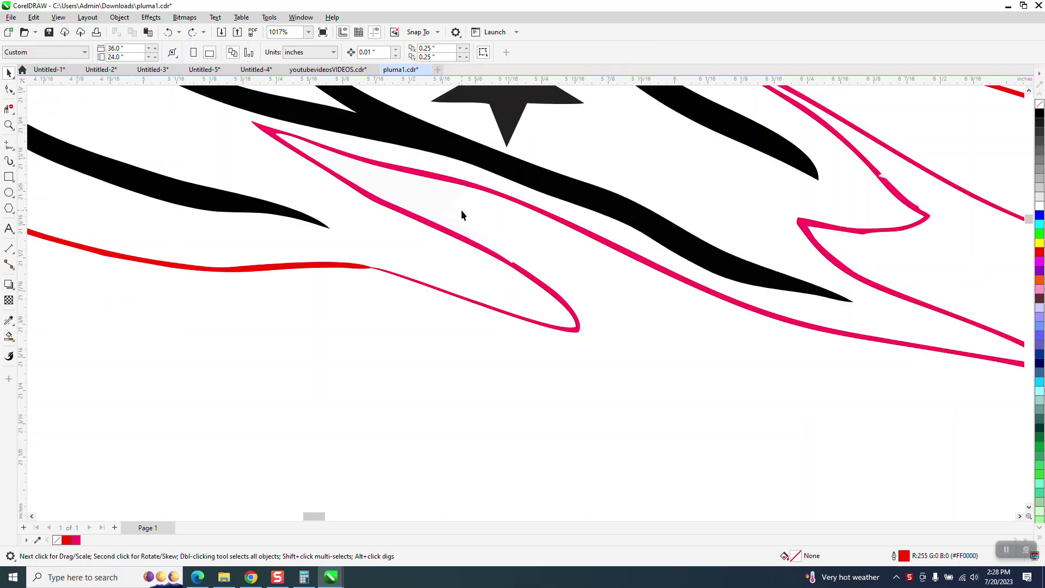
pyautogui.click(59, 18)
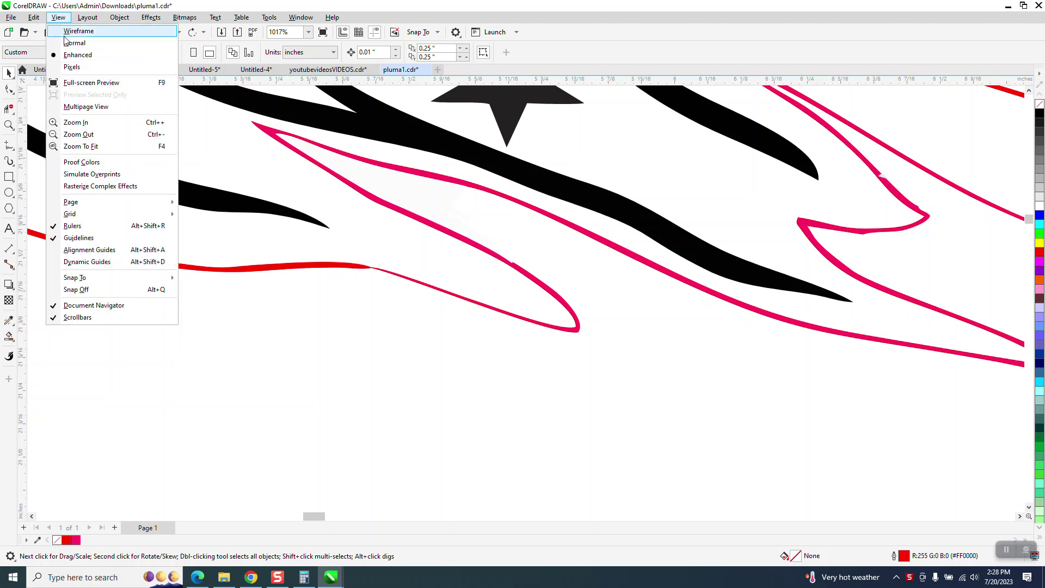
pyautogui.click(71, 45)
pyautogui.click(58, 18)
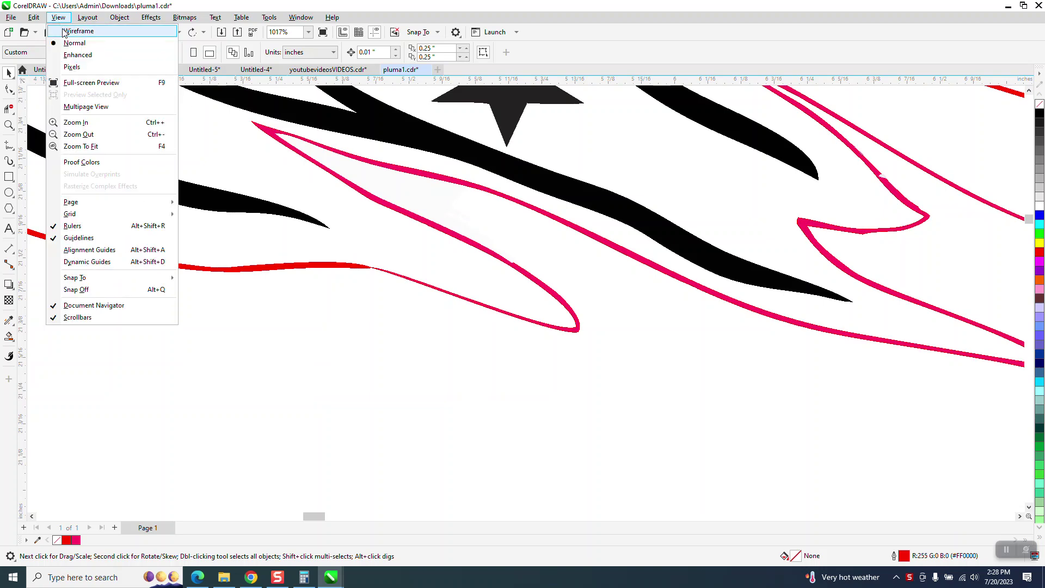
pyautogui.click(78, 31)
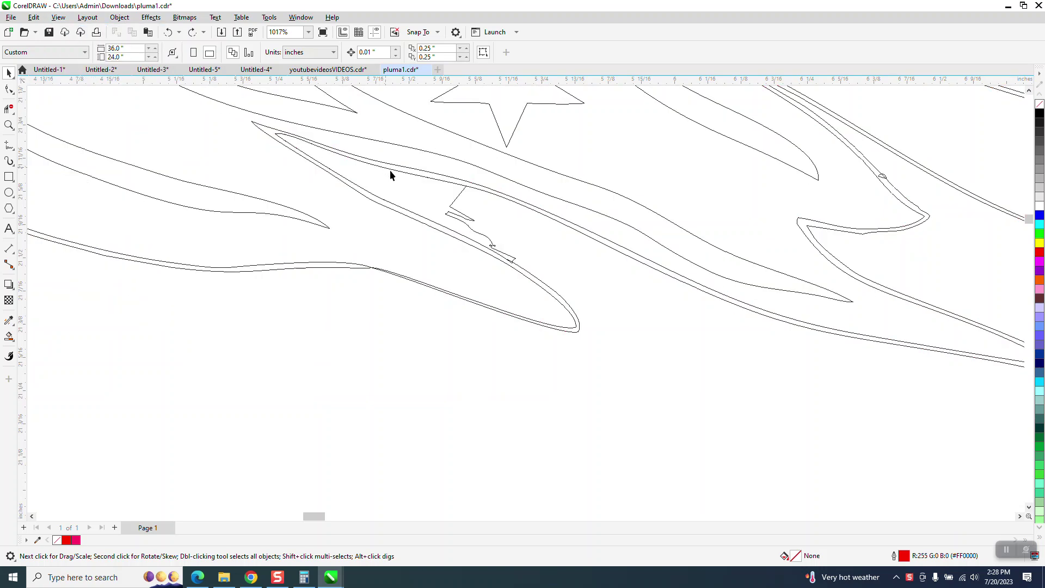
# Delete the jagged stray curve inside the long lower barb and the tiny stray curve on the neighbouring barb
pyautogui.click(459, 198)
pyautogui.press('Delete')
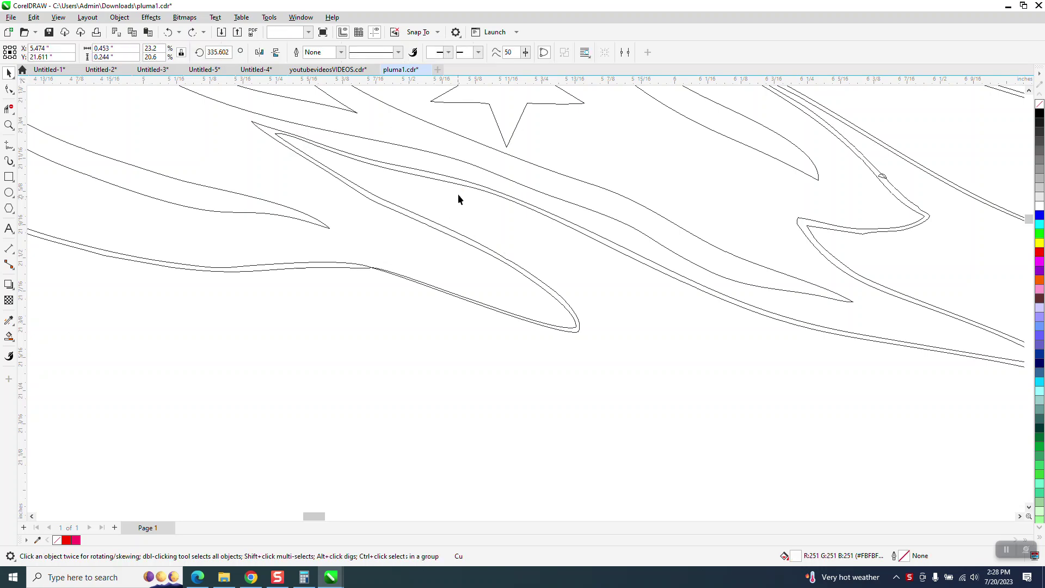
pyautogui.scroll(-2, 459, 199)
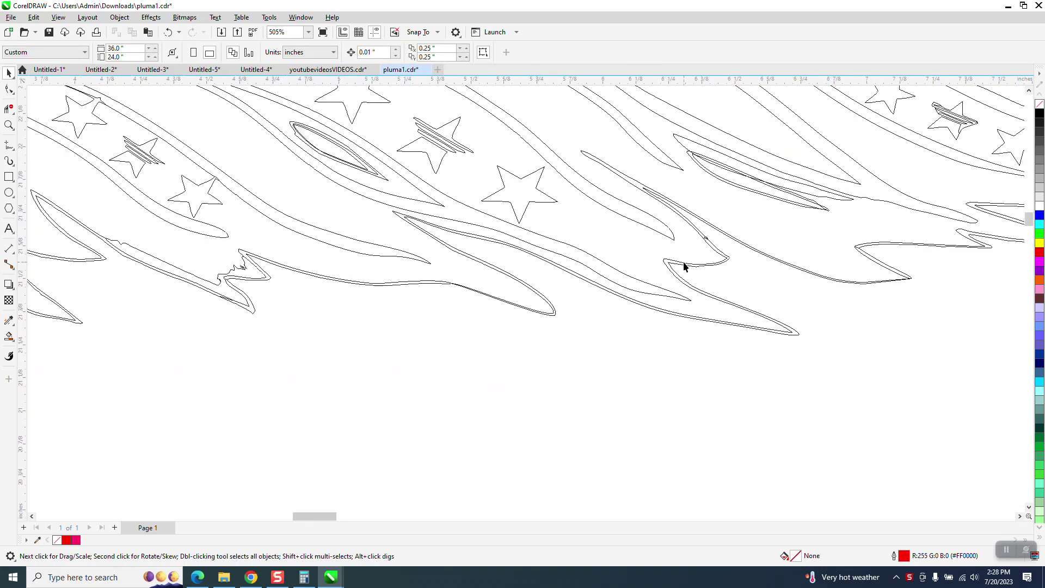
pyautogui.click(706, 238)
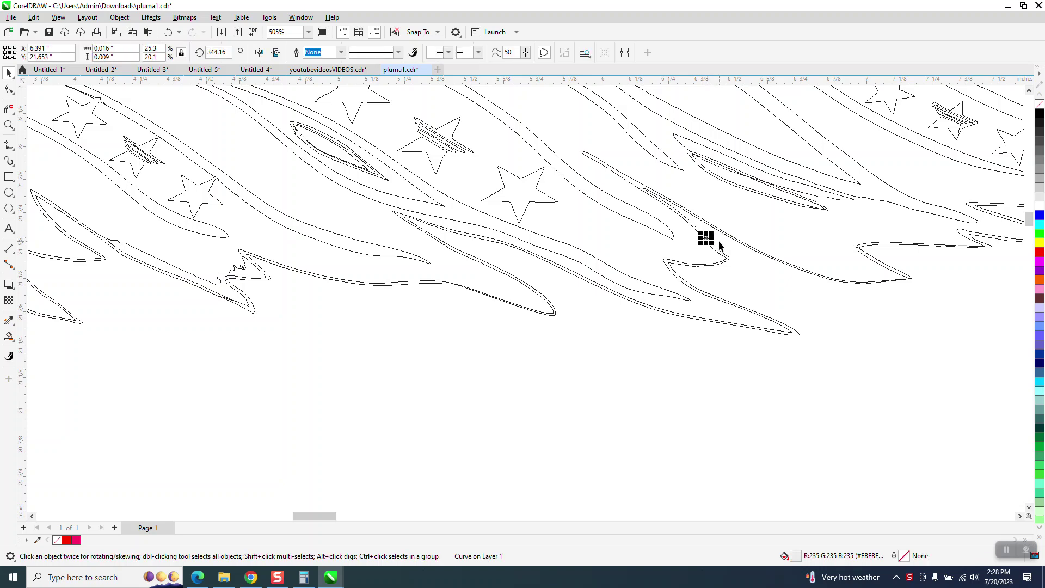
pyautogui.press('Delete')
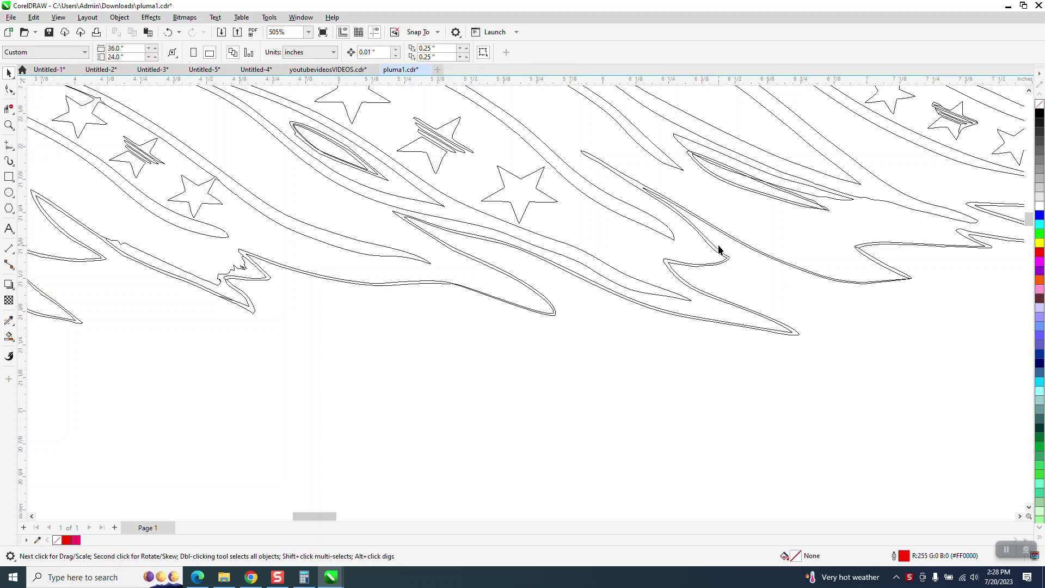
# Examine the jagged curve at the notch of the lower barb up close, and switch the drawing to Enhanced view
pyautogui.scroll(-1, 699, 246)
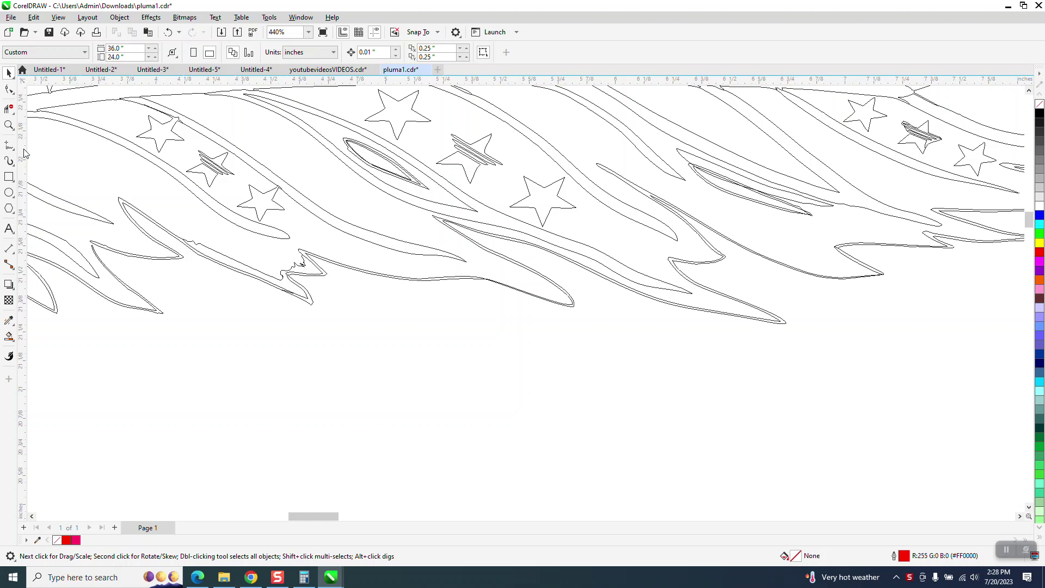
pyautogui.click(9, 125)
pyautogui.scroll(8, 299, 296)
pyautogui.moveTo(324, 213); pyautogui.dragTo(416, 283)
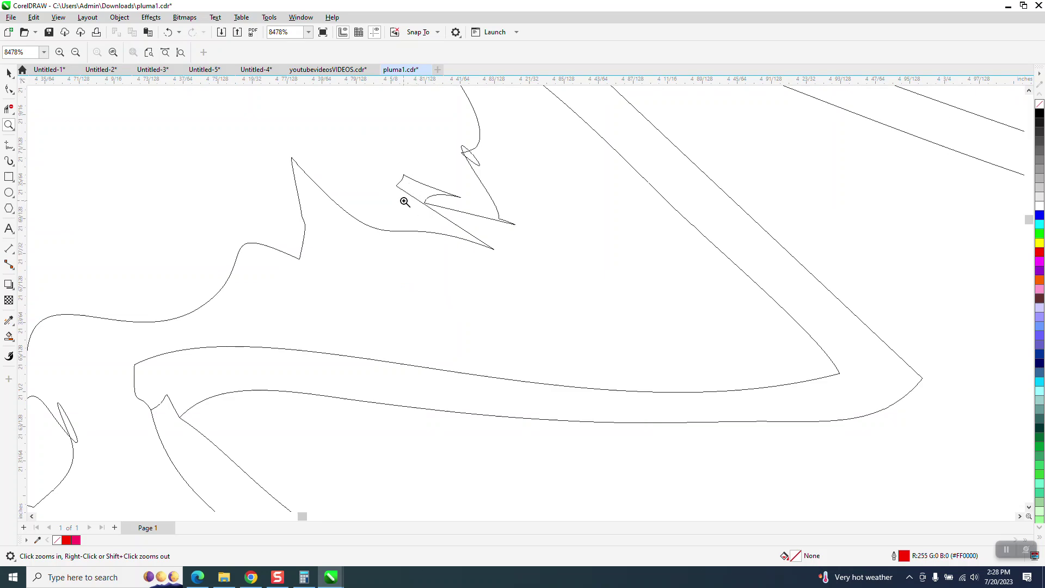
pyautogui.scroll(-4, 419, 218)
pyautogui.scroll(-4, 413, 225)
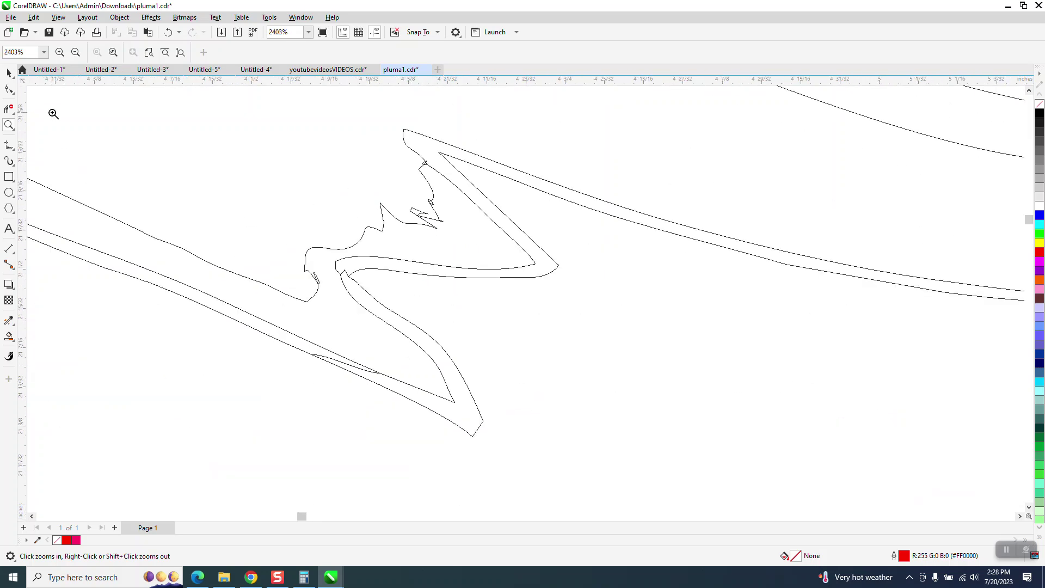
pyautogui.click(58, 17)
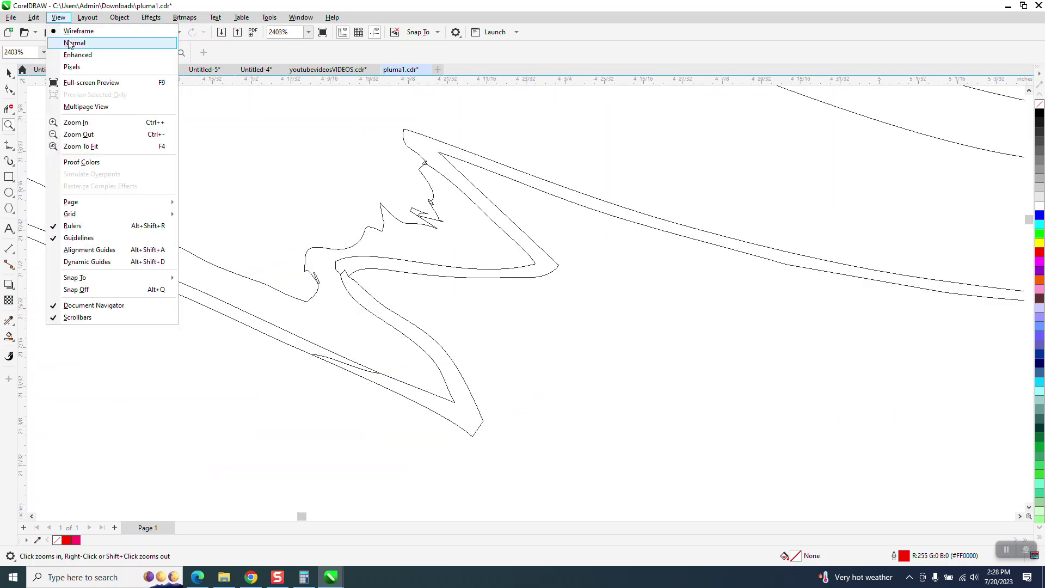
pyautogui.click(84, 54)
# Delete the two extra feather copies lying off the page
pyautogui.scroll(-15, 368, 327)
pyautogui.scroll(-16, 372, 300)
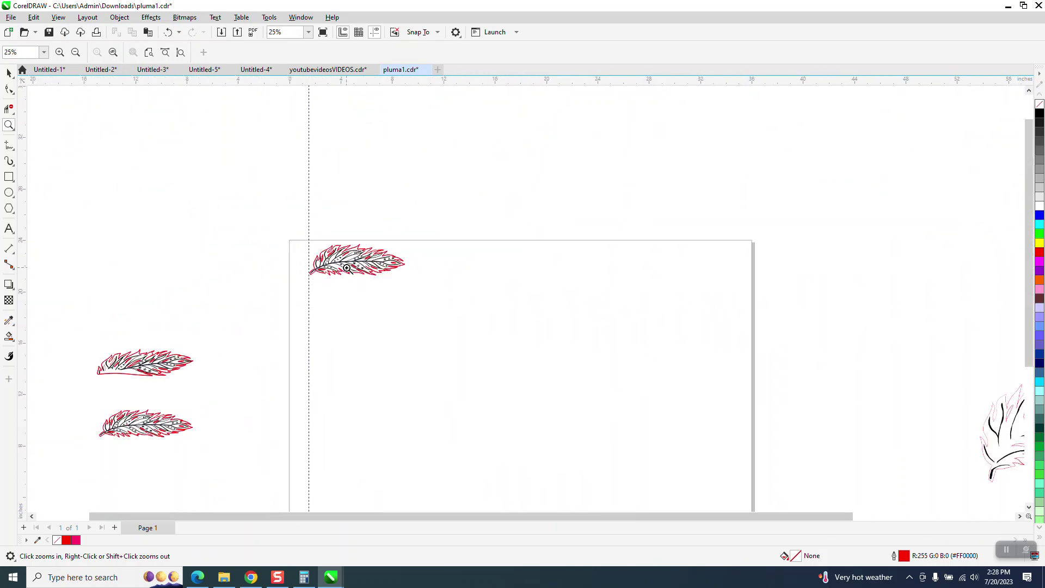
pyautogui.moveTo(100, 293); pyautogui.dragTo(294, 455)
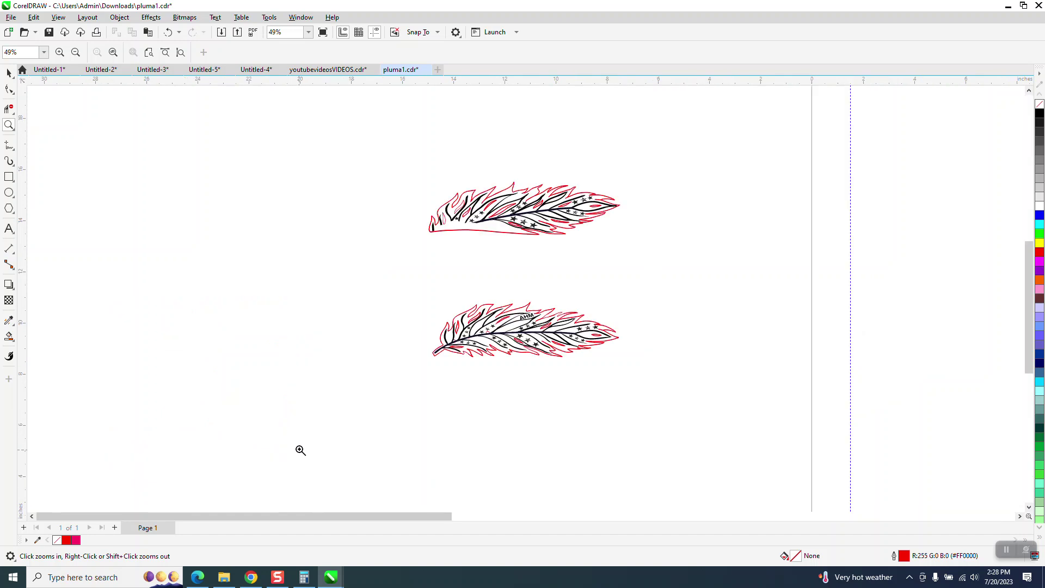
pyautogui.click(9, 73)
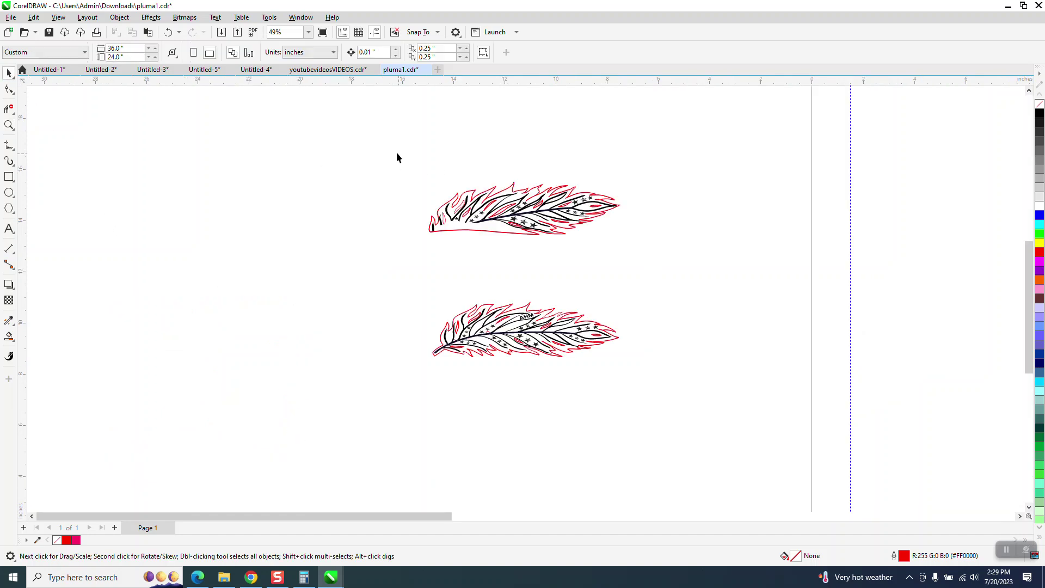
pyautogui.moveTo(707, 422); pyautogui.dragTo(704, 420)
# Delete the bitmap feather lying off the page
pyautogui.scroll(-3, 681, 409)
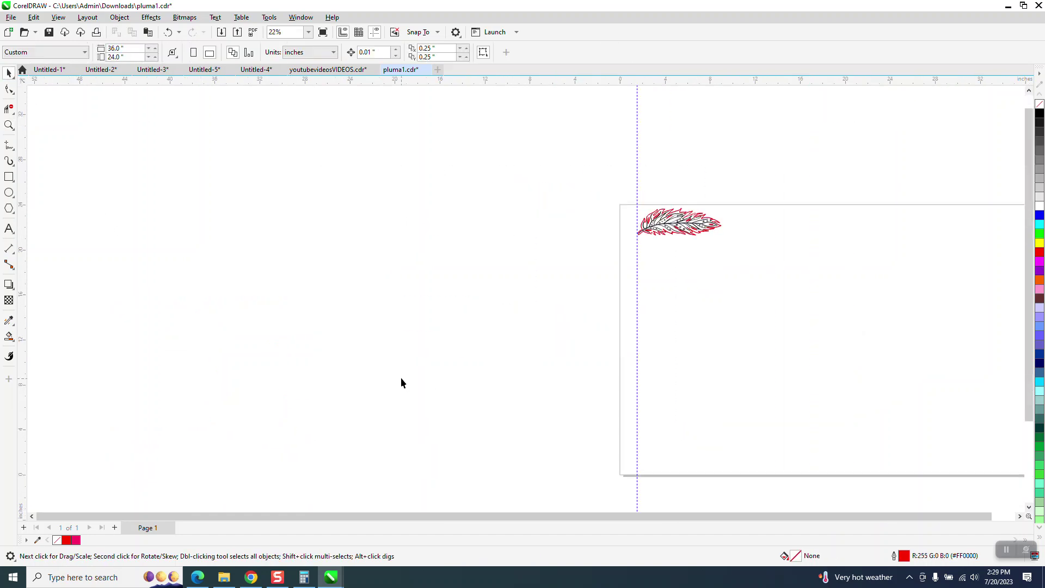
pyautogui.scroll(-2, 401, 377)
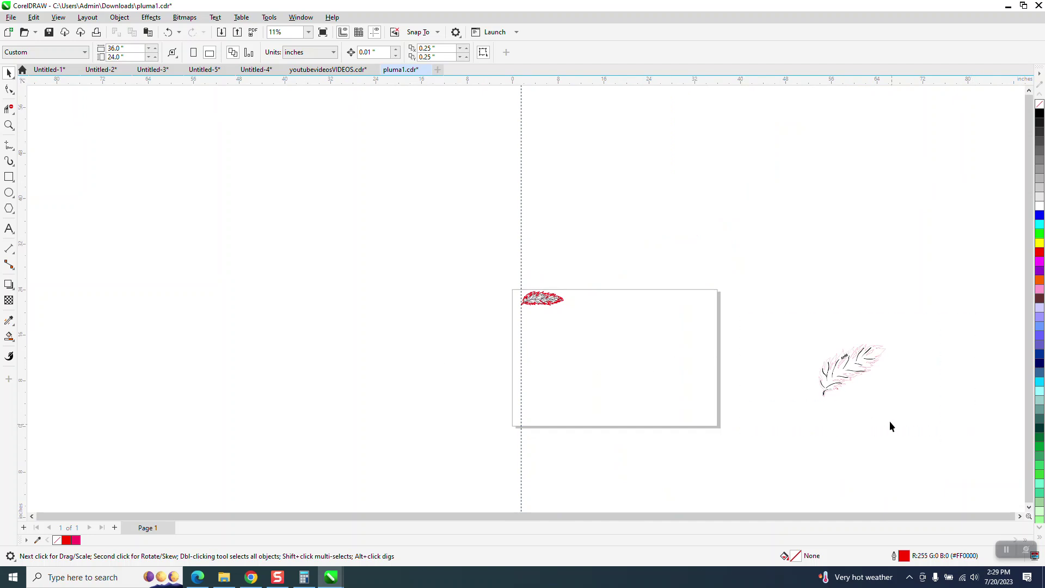
pyautogui.click(823, 381)
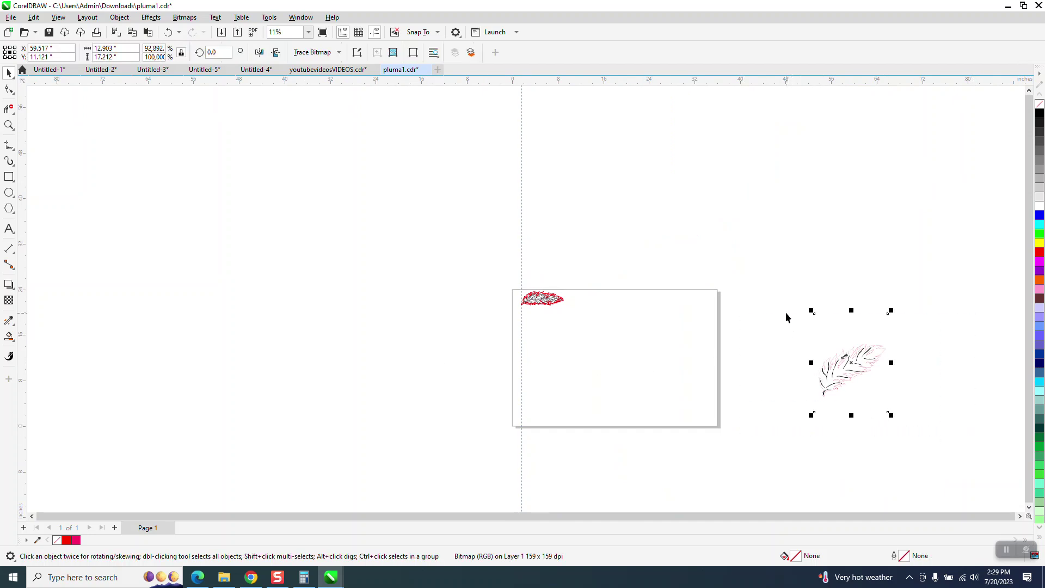
pyautogui.press('Delete')
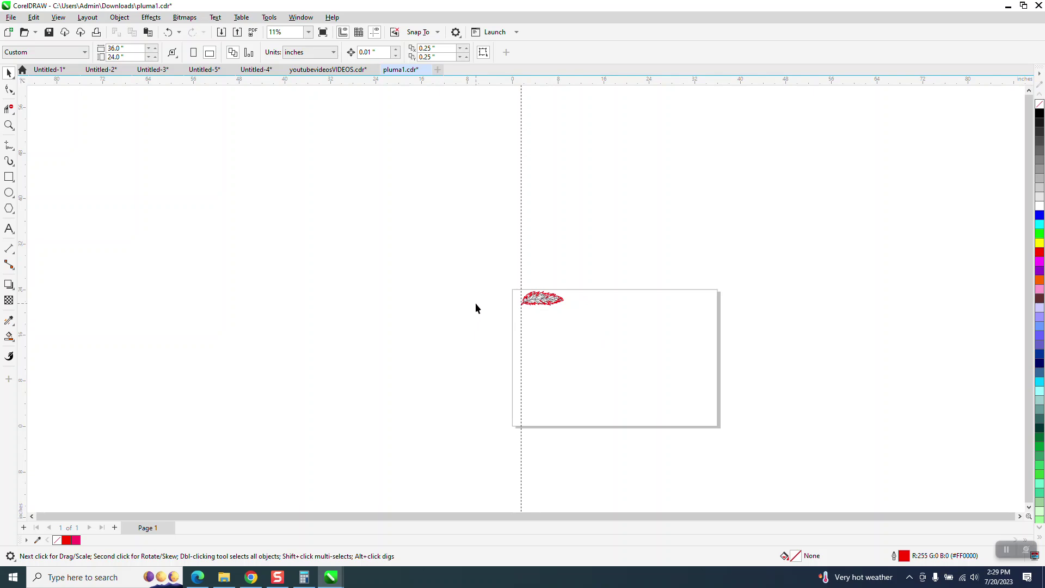
# Find all curves sharing the fill and outline properties of the black curve at the feather's tip, and group them
pyautogui.press('F4')
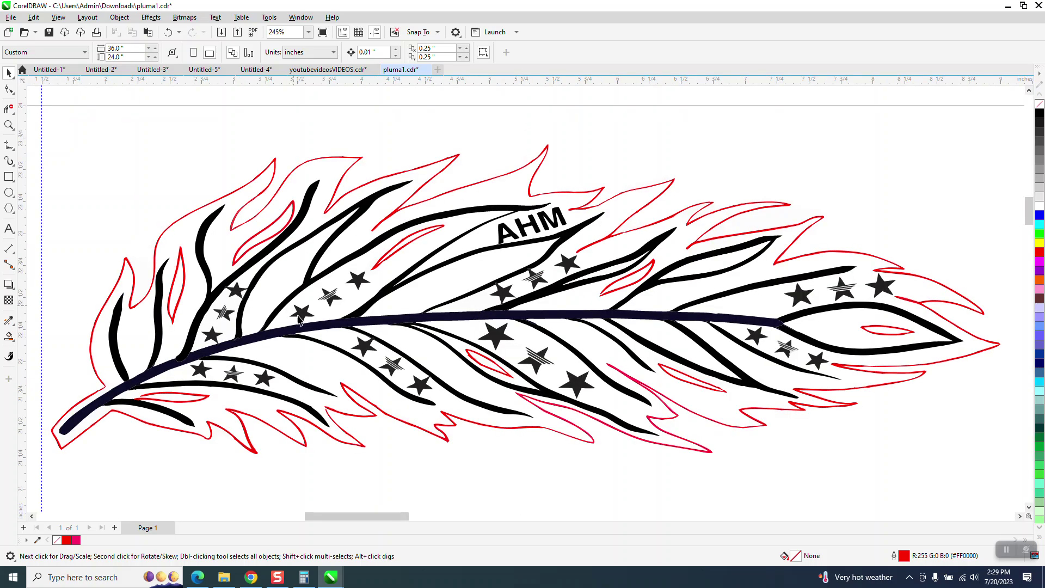
pyautogui.scroll(-2, 332, 267)
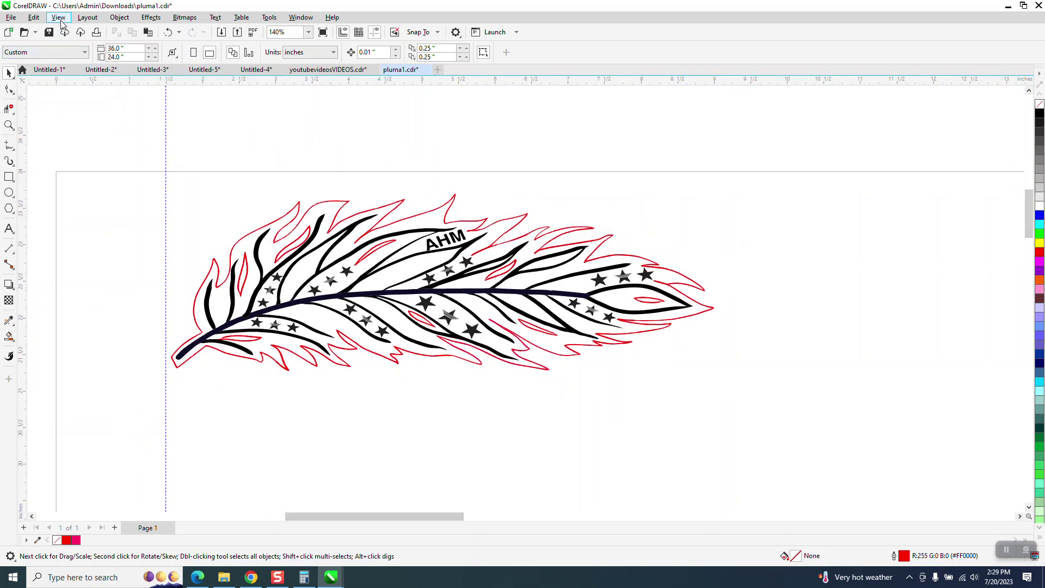
pyautogui.click(34, 18)
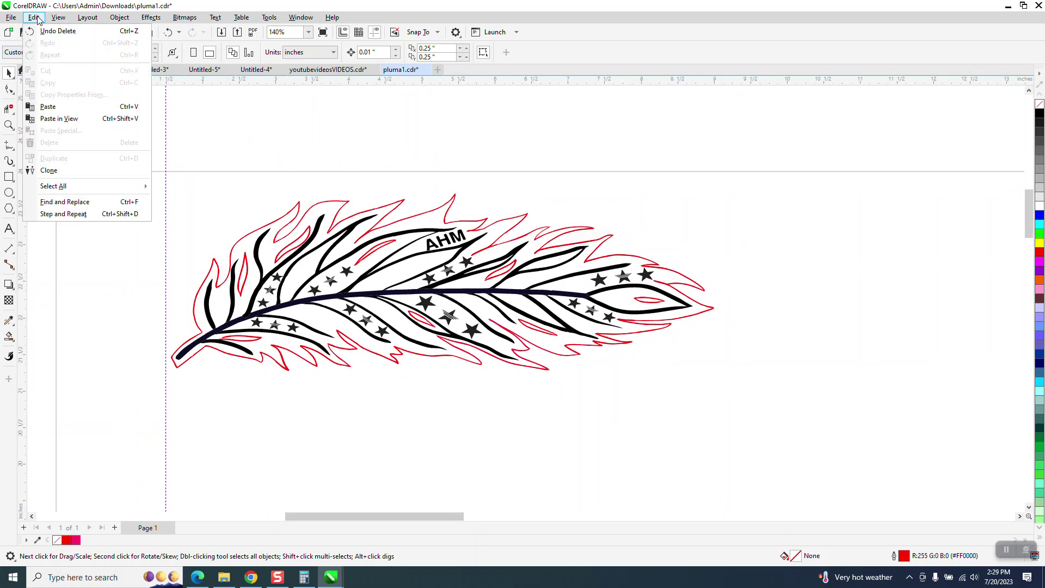
pyautogui.click(82, 203)
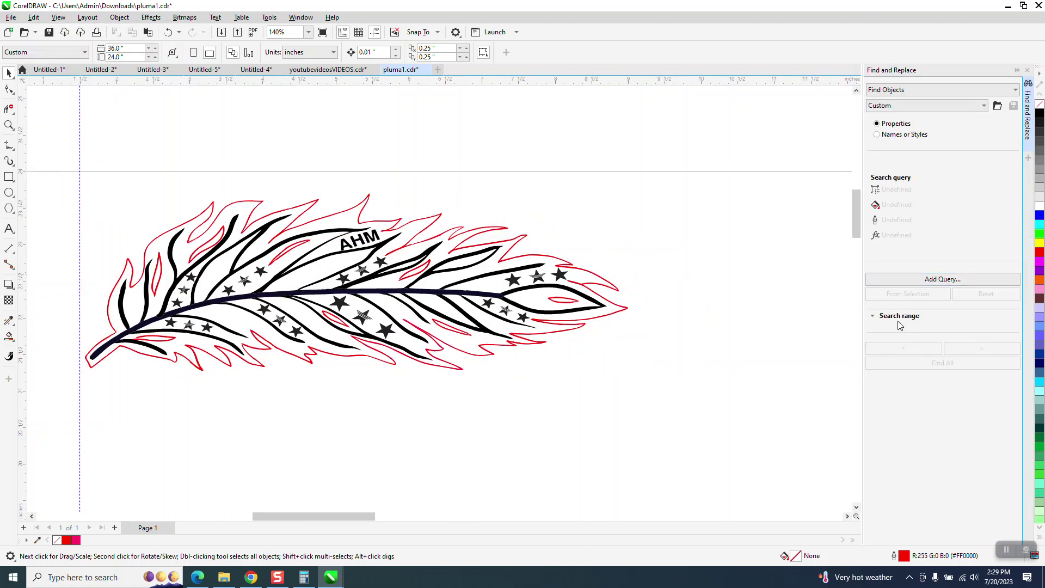
pyautogui.click(591, 303)
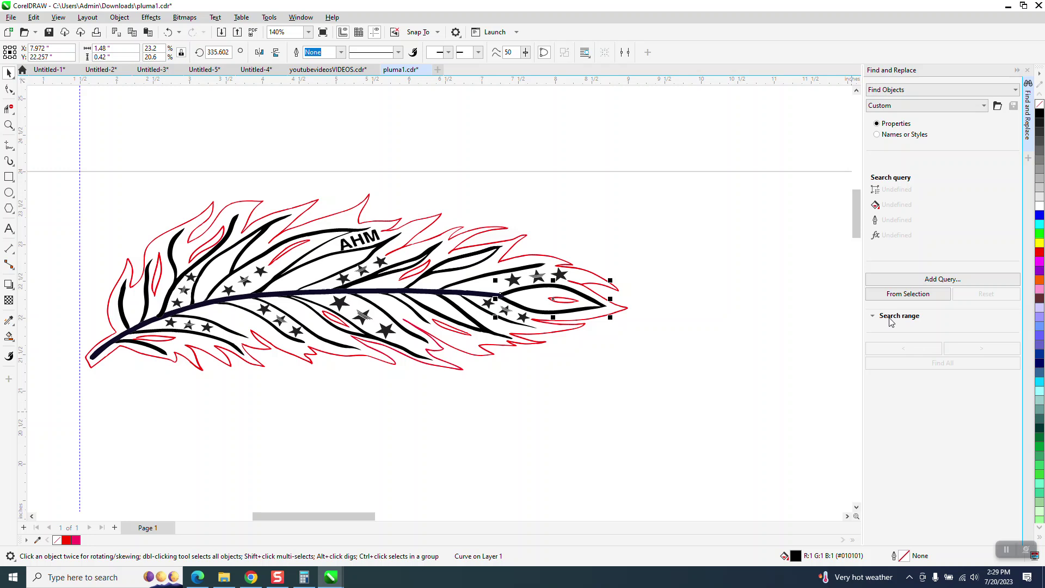
pyautogui.click(899, 297)
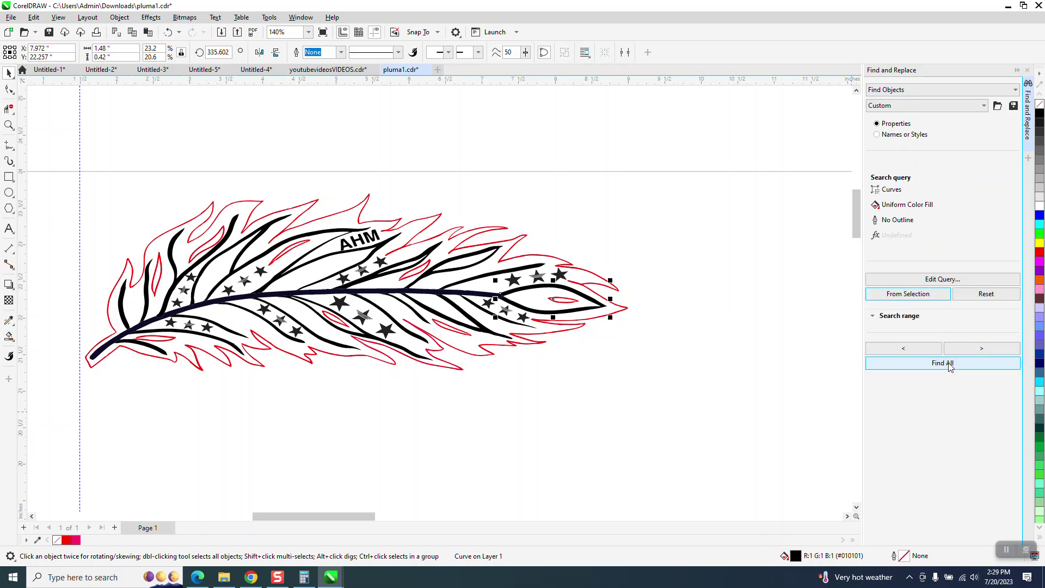
pyautogui.click(949, 368)
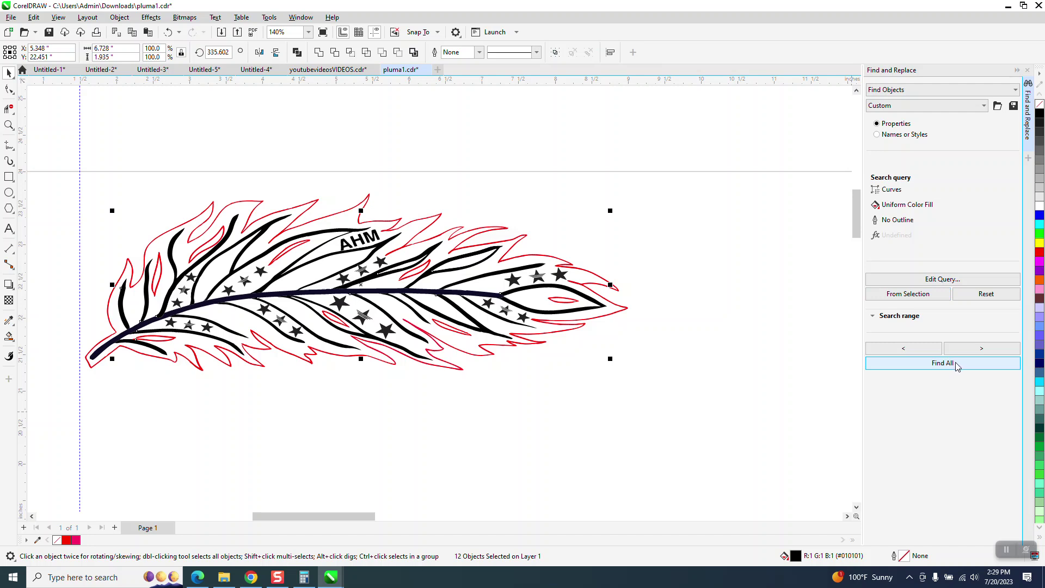
pyautogui.hotkey('ctrl', 'g')
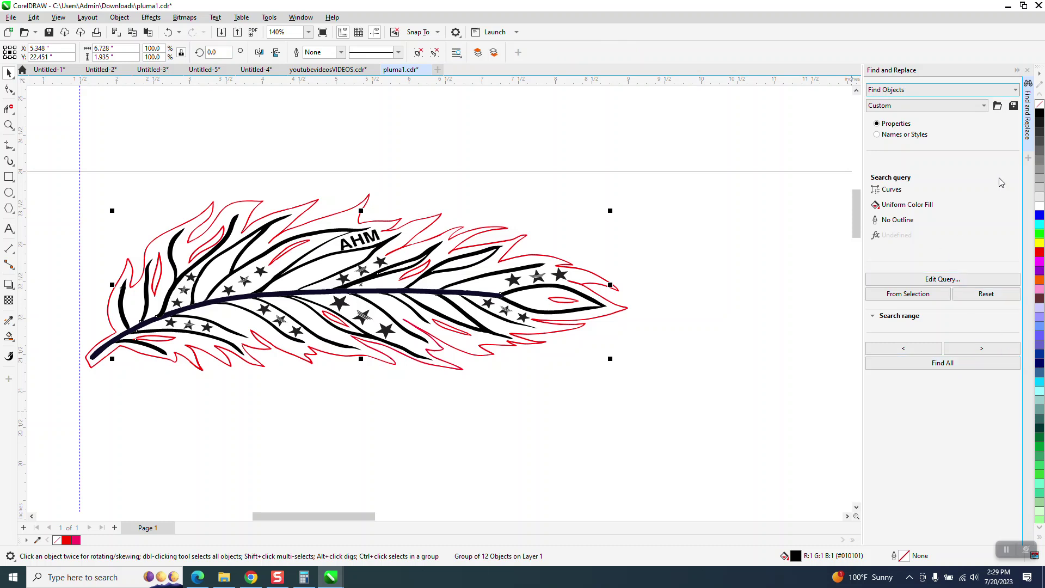
pyautogui.press('Escape')
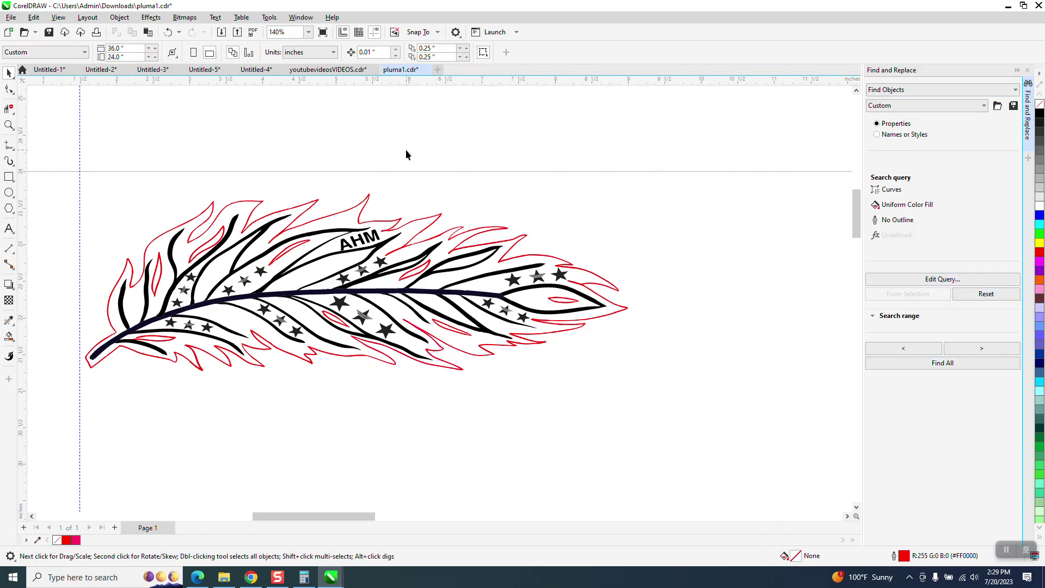
# Select the whole feather to check how many objects it contains, and clear the selection
pyautogui.moveTo(65, 158); pyautogui.dragTo(804, 447)
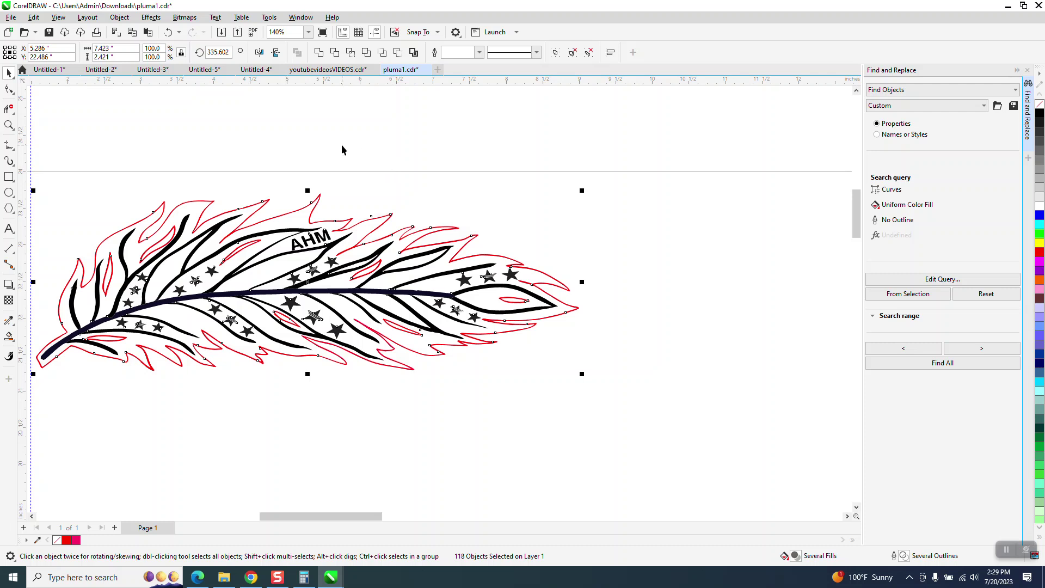
pyautogui.click(433, 149)
pyautogui.click(360, 53)
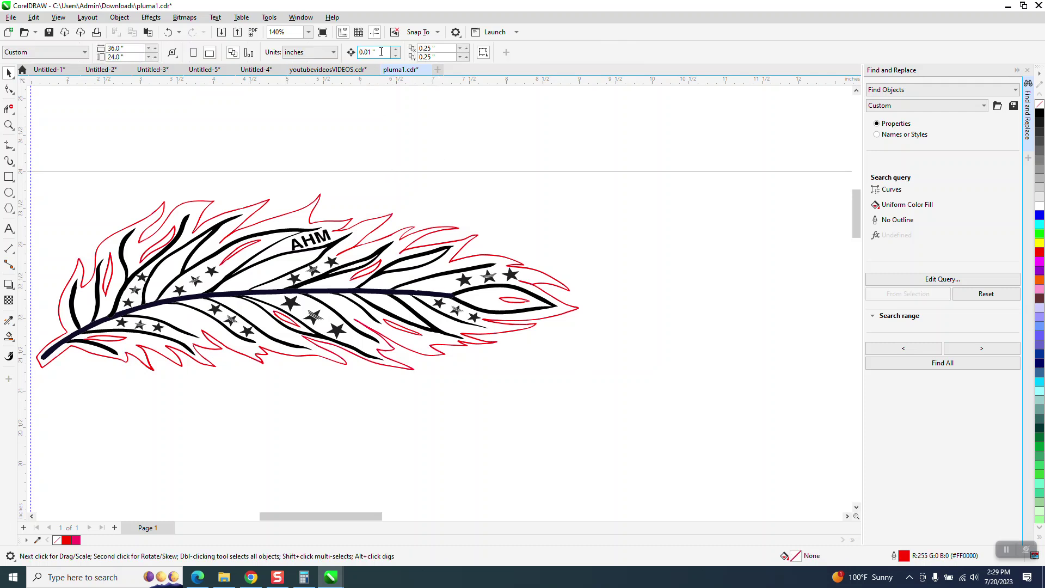
# Set the nudge distance to 3 inches and both duplicate offsets to 0
pyautogui.write('3')
pyautogui.press('Return')
pyautogui.click(434, 48)
pyautogui.write('0')
pyautogui.press('Tab')
pyautogui.write('0')
pyautogui.press('Return')
# Nudge the grouped black curves, the remaining black curve near the tip and the central stem 3 inches below the red outline
pyautogui.click(439, 265)
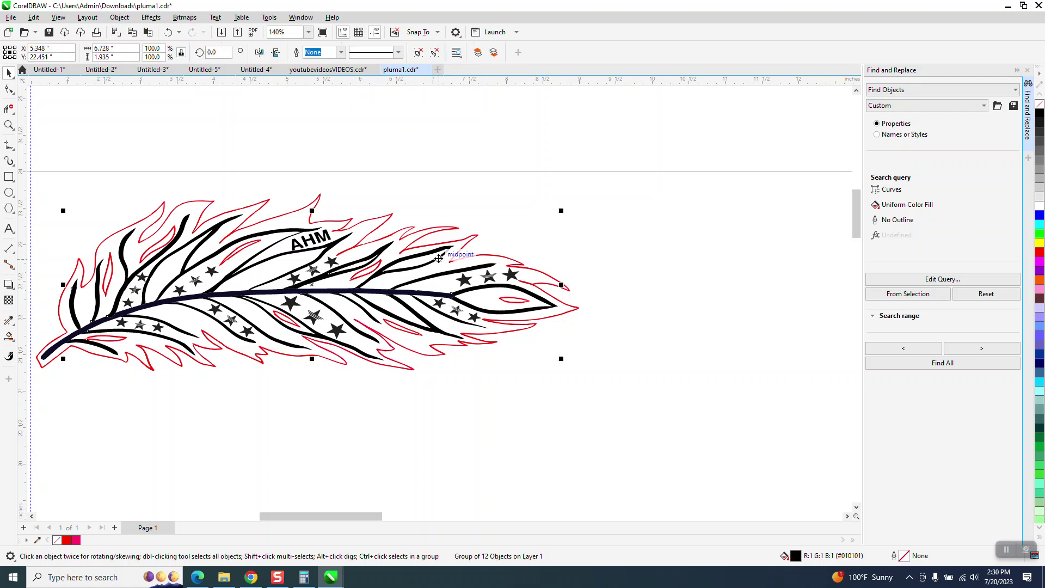
pyautogui.press('Down')
pyautogui.scroll(-1, 417, 206)
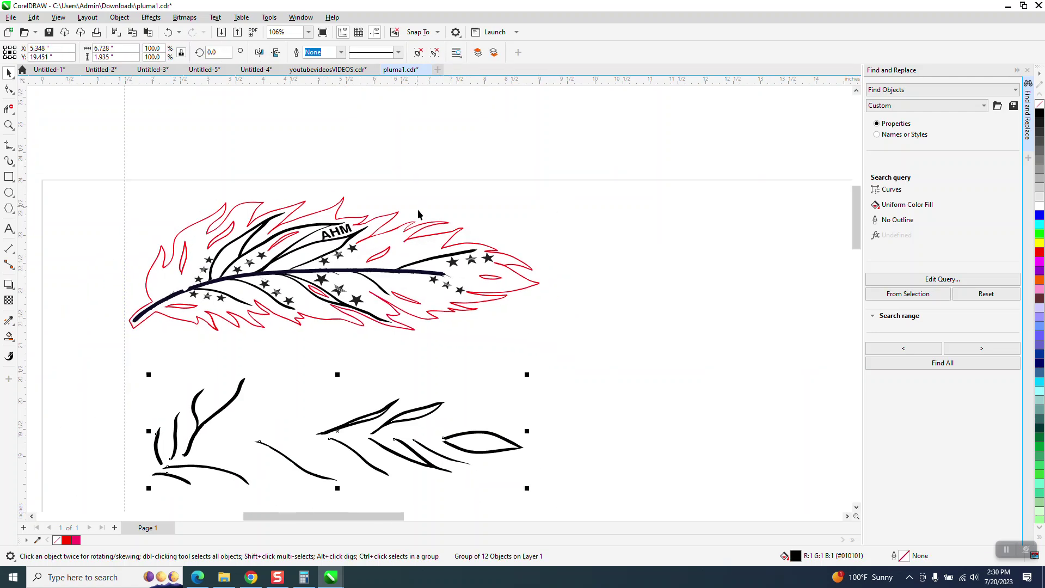
pyautogui.click(398, 269)
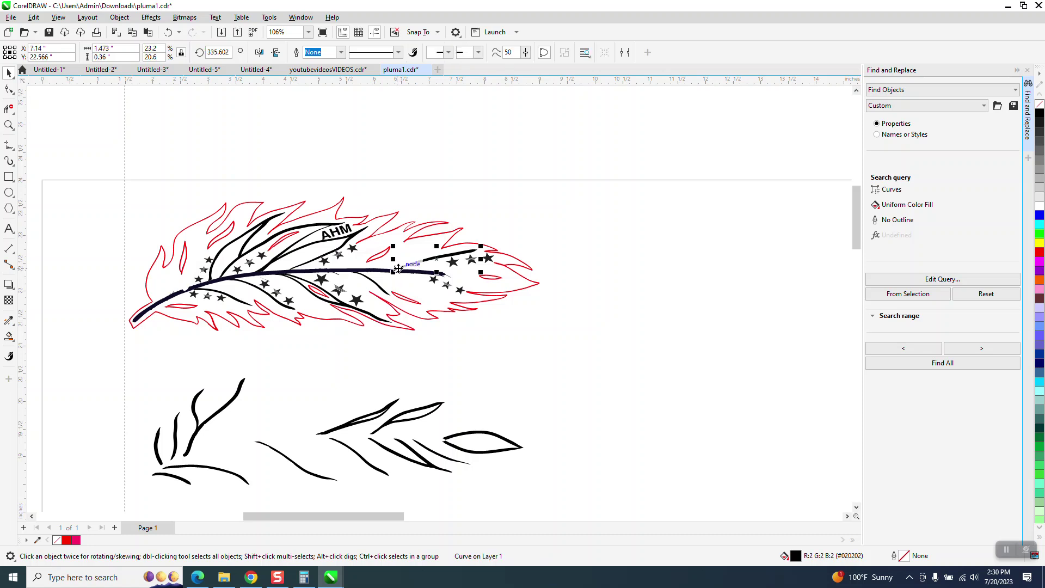
pyautogui.press('Down')
pyautogui.click(399, 271)
pyautogui.press('Down')
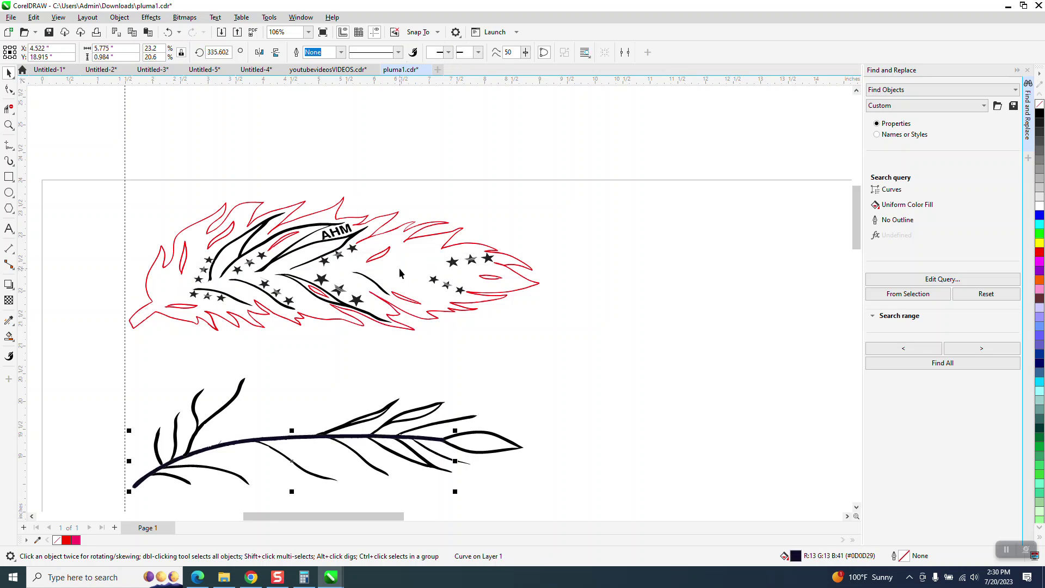
# Nudge the remaining black vein curves down 3 inches onto the moved stem
pyautogui.click(383, 291)
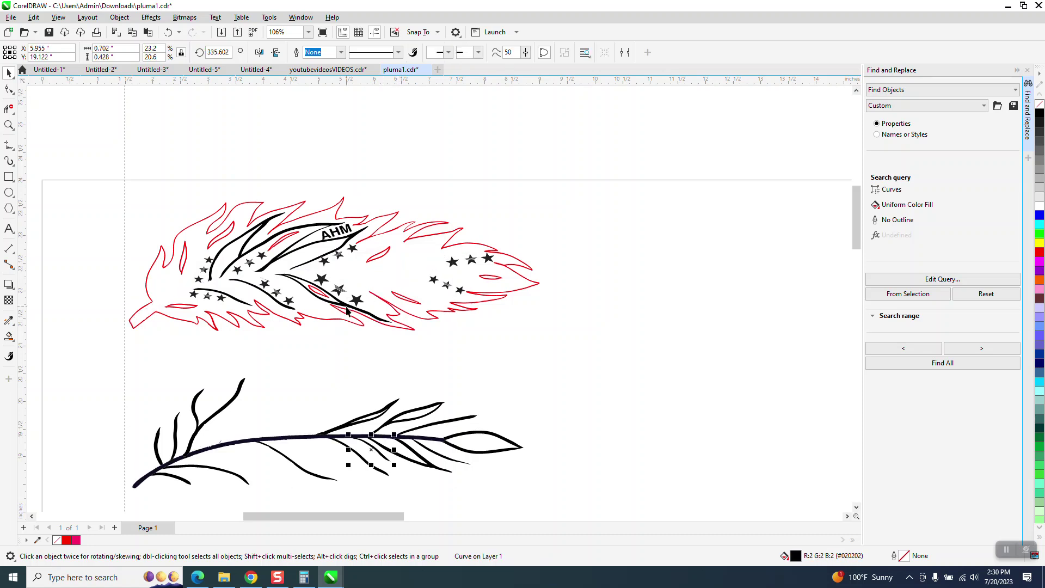
pyautogui.press('Down')
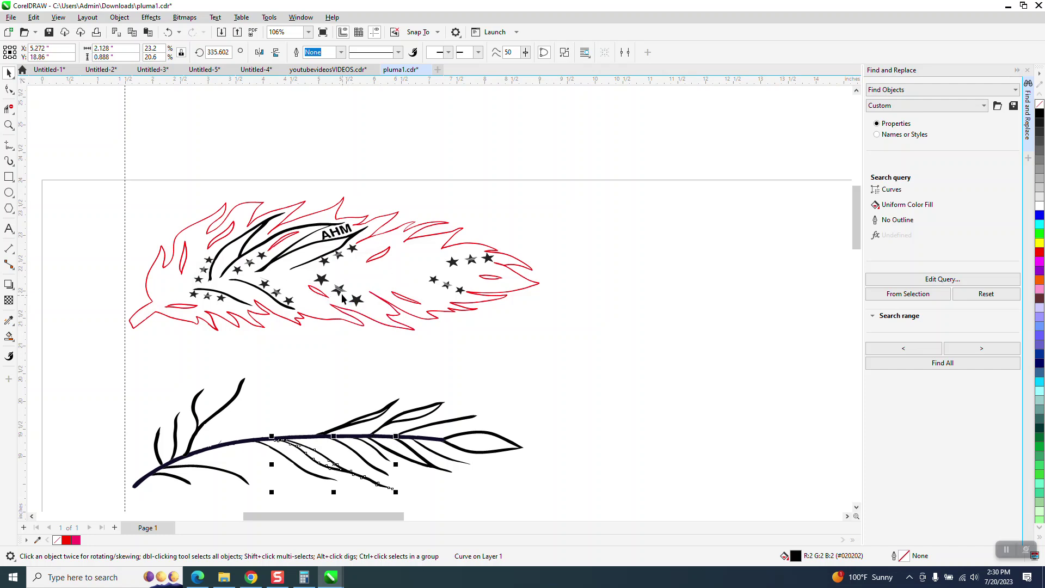
pyautogui.click(315, 233)
pyautogui.press('Down')
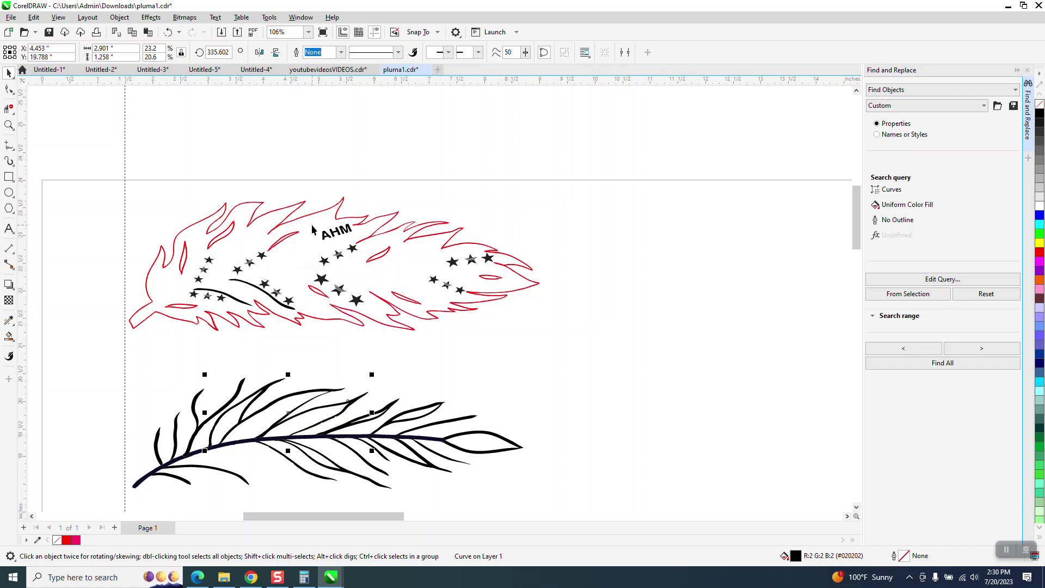
pyautogui.click(249, 286)
pyautogui.press('Down')
pyautogui.click(243, 303)
pyautogui.press('Down')
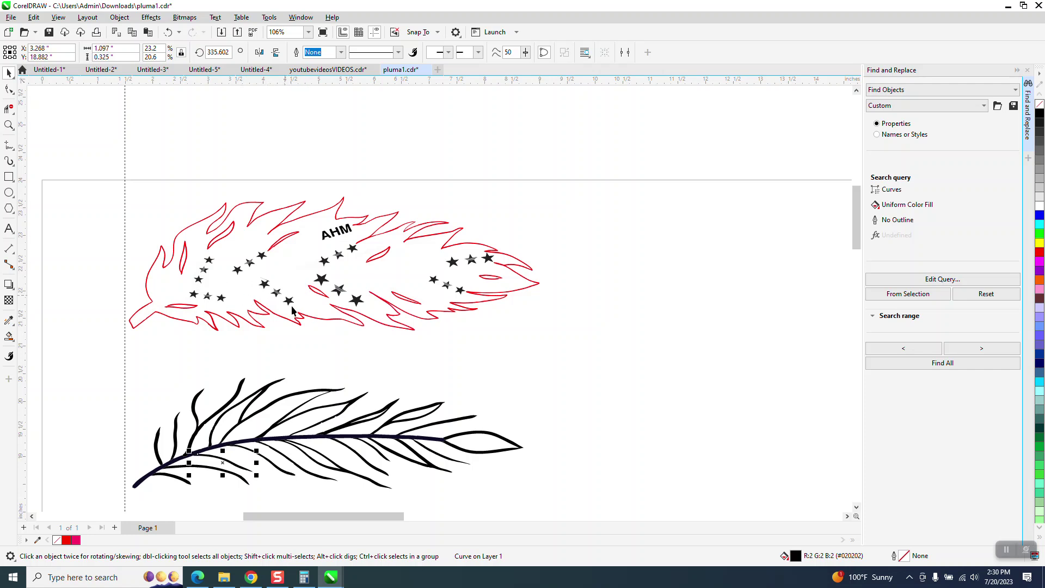
# Nudge each of the AHM letters down 3 inches to join the moved black parts
pyautogui.click(303, 314)
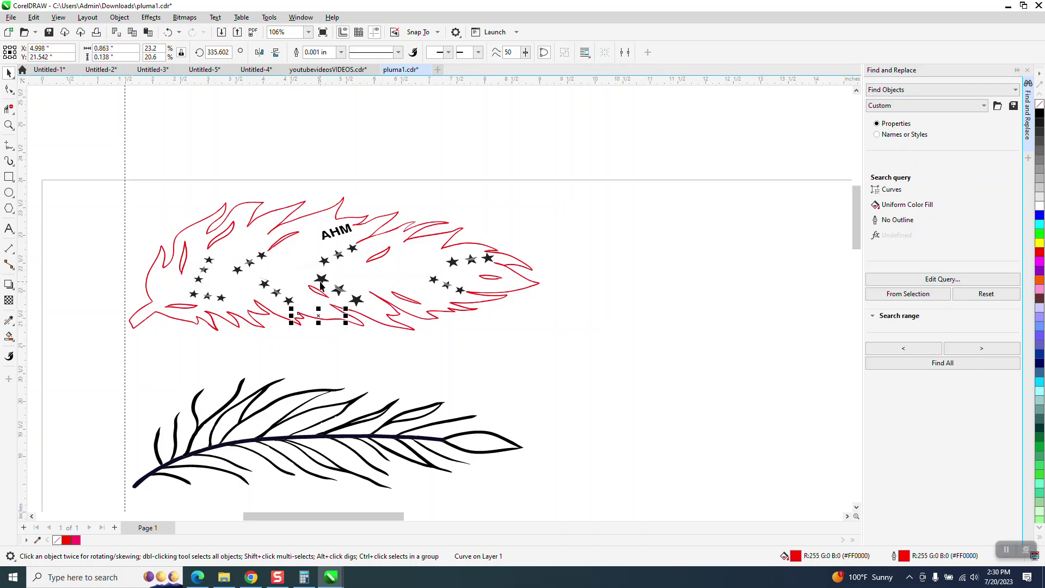
pyautogui.click(351, 239)
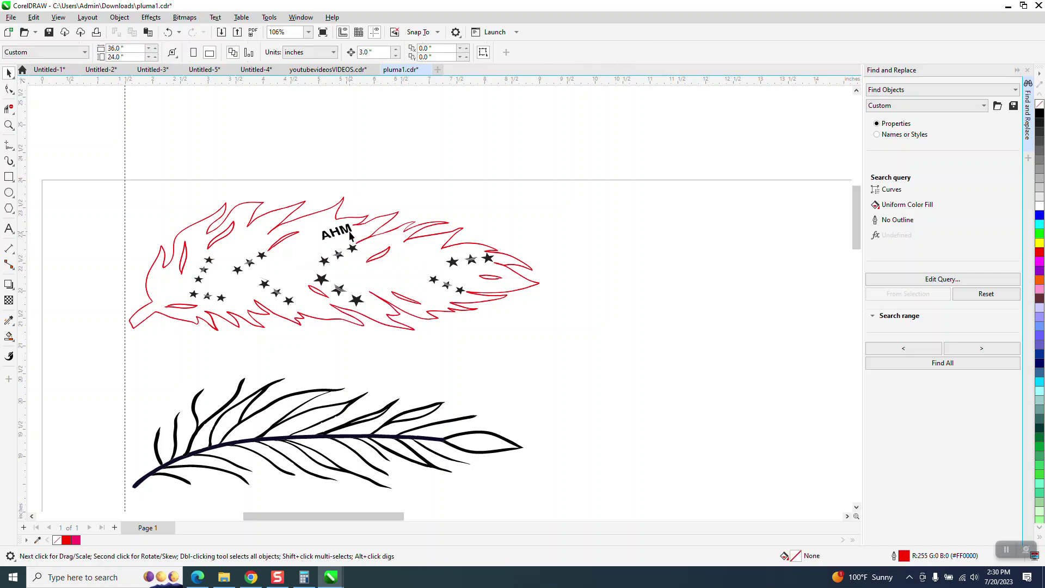
pyautogui.press('Down')
pyautogui.click(337, 235)
pyautogui.press('Down')
pyautogui.click(327, 235)
pyautogui.press('Down')
# Nudge the six stars near the feather's tip, including their fragments, down 3 inches
pyautogui.click(455, 264)
pyautogui.press('Down')
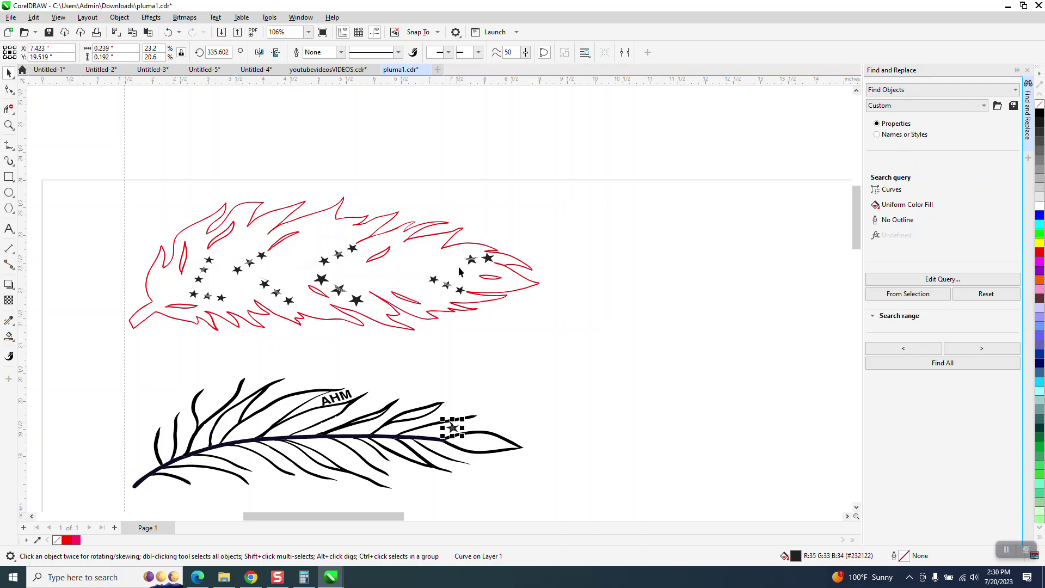
pyautogui.click(469, 260)
pyautogui.press('Down')
pyautogui.click(486, 259)
pyautogui.press('Down')
pyautogui.click(434, 281)
pyautogui.press('Down')
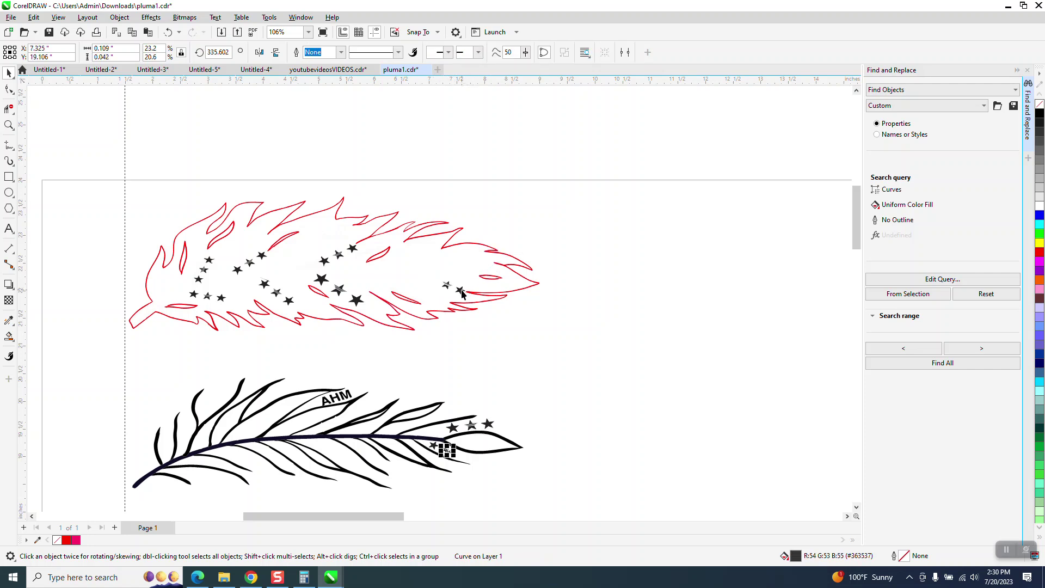
pyautogui.moveTo(469, 274); pyautogui.dragTo(434, 303)
pyautogui.press('Down')
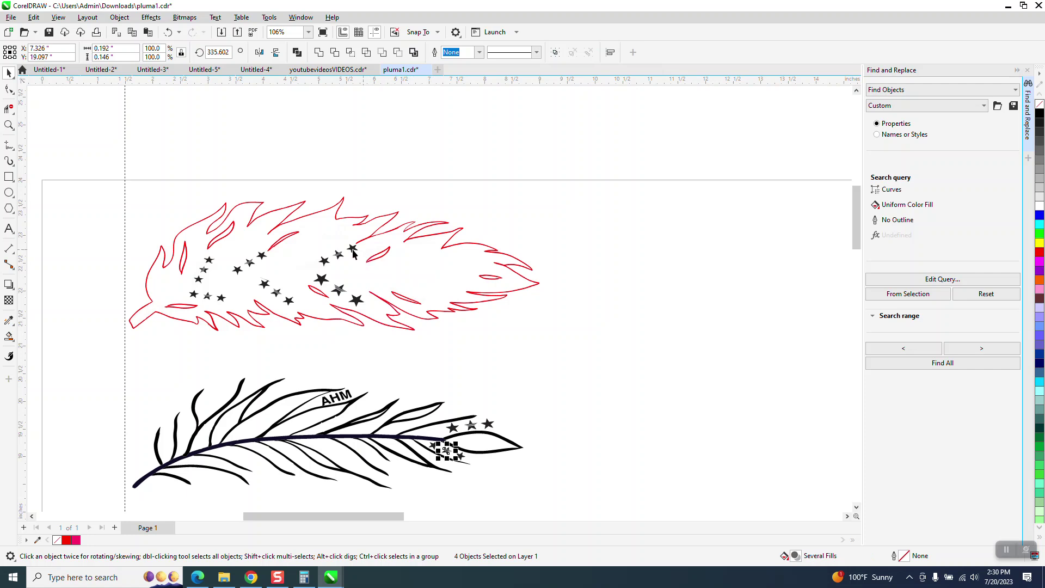
# Nudge the row of three stars beneath the AHM lettering's original spot down 3 inches, including all striped fragments
pyautogui.click(353, 250)
pyautogui.press('Down')
pyautogui.click(338, 254)
pyautogui.press('Down')
pyautogui.hotkey('ctrl', 'z')
pyautogui.click(325, 261)
pyautogui.press('Down')
pyautogui.moveTo(321, 246); pyautogui.dragTo(345, 269)
pyautogui.press('Down')
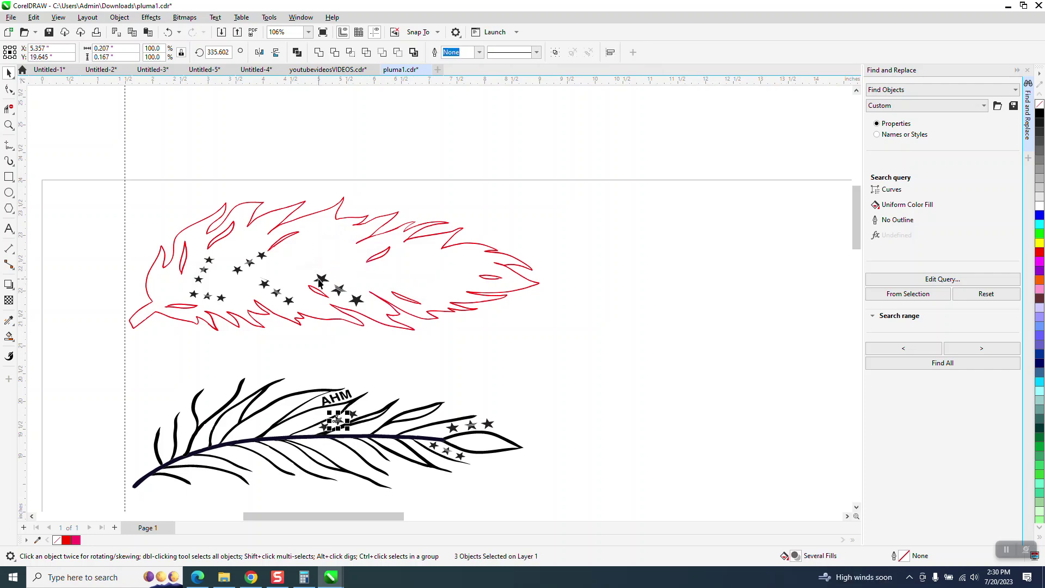
# Nudge the three large stars at the feather's centre down 3 inches and undo the stray shift of the white curve
pyautogui.click(321, 279)
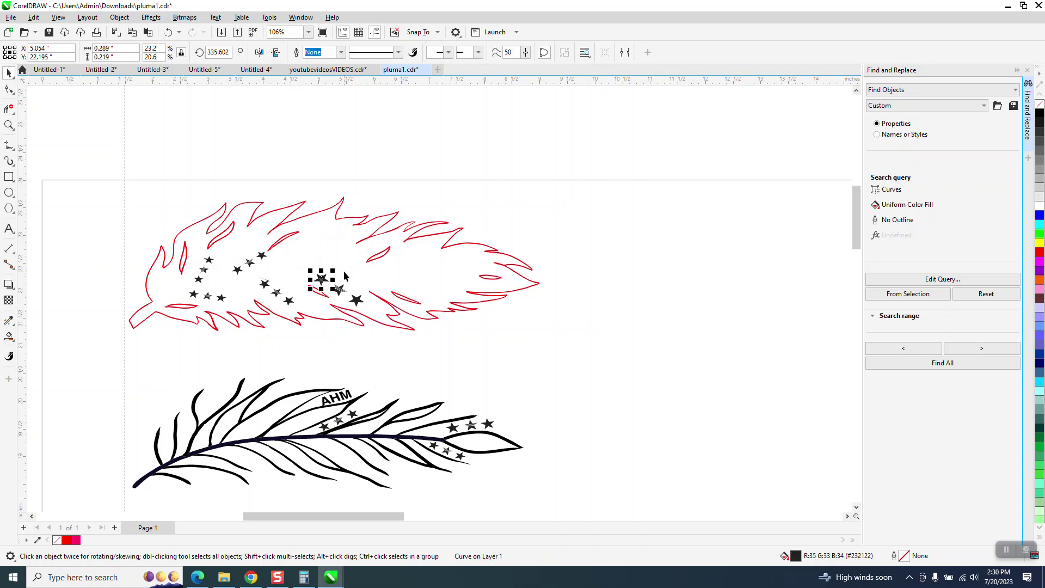
pyautogui.press('Down')
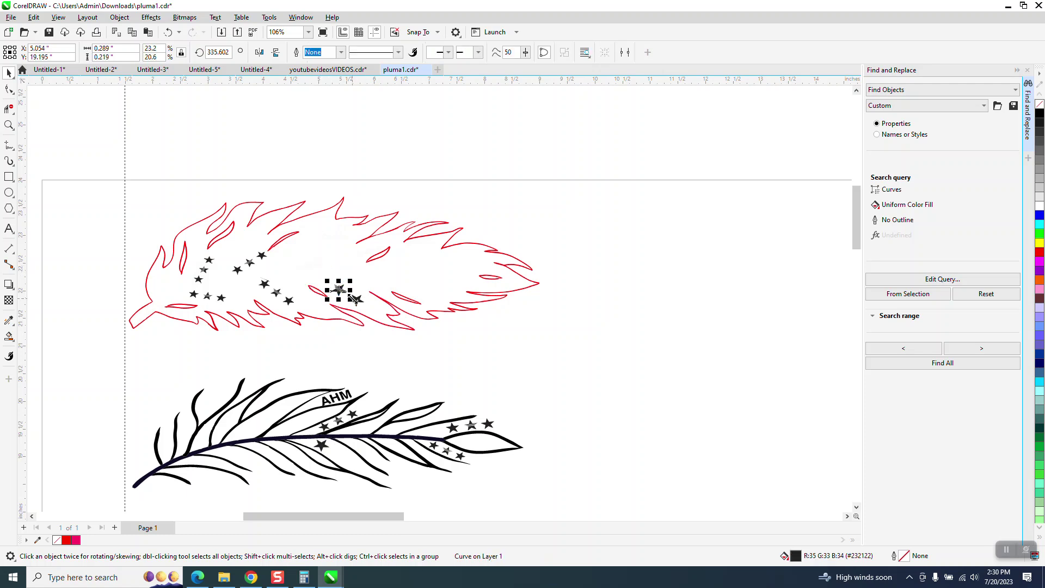
pyautogui.moveTo(342, 287); pyautogui.dragTo(306, 309)
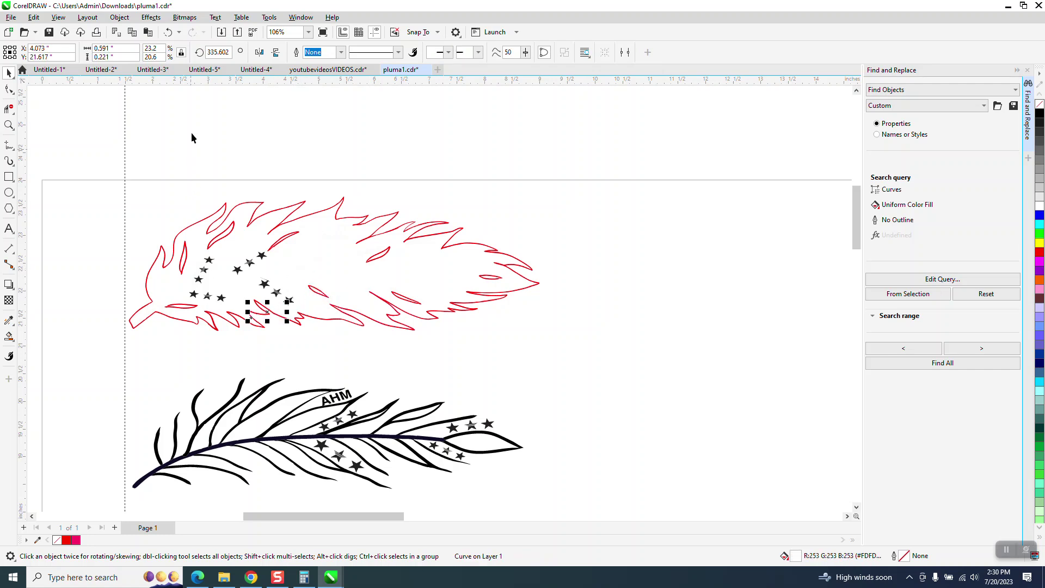
pyautogui.click(168, 33)
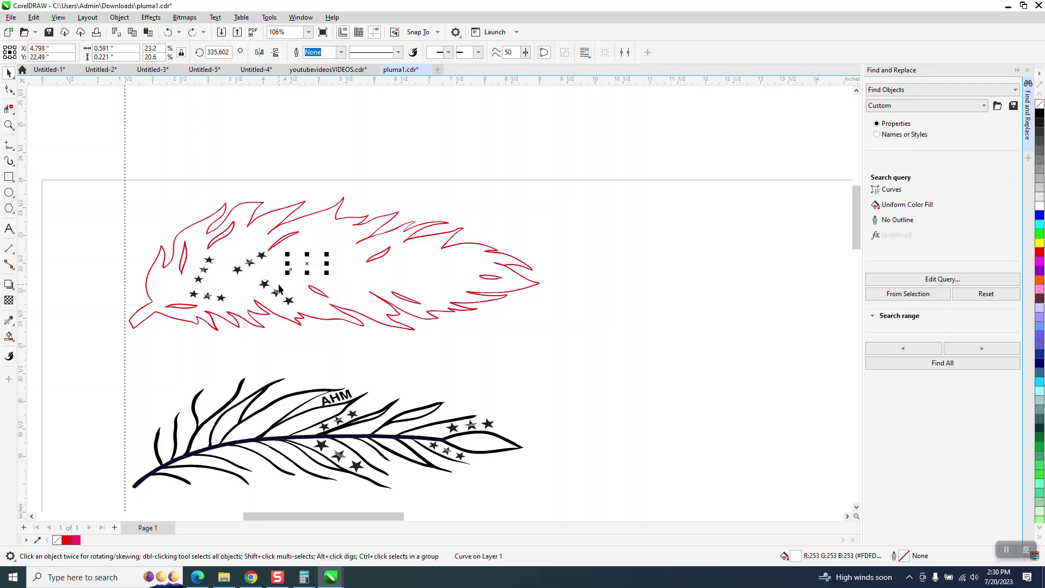
# Nudge the two rows of three stars between the feather's centre and its quill end down 3 inches
pyautogui.click(278, 284)
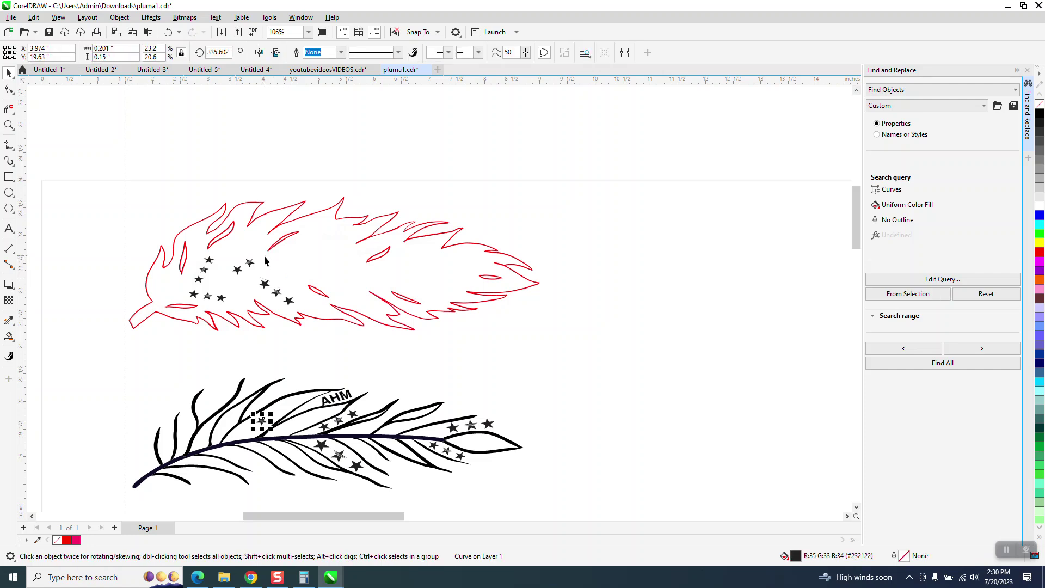
pyautogui.click(249, 263)
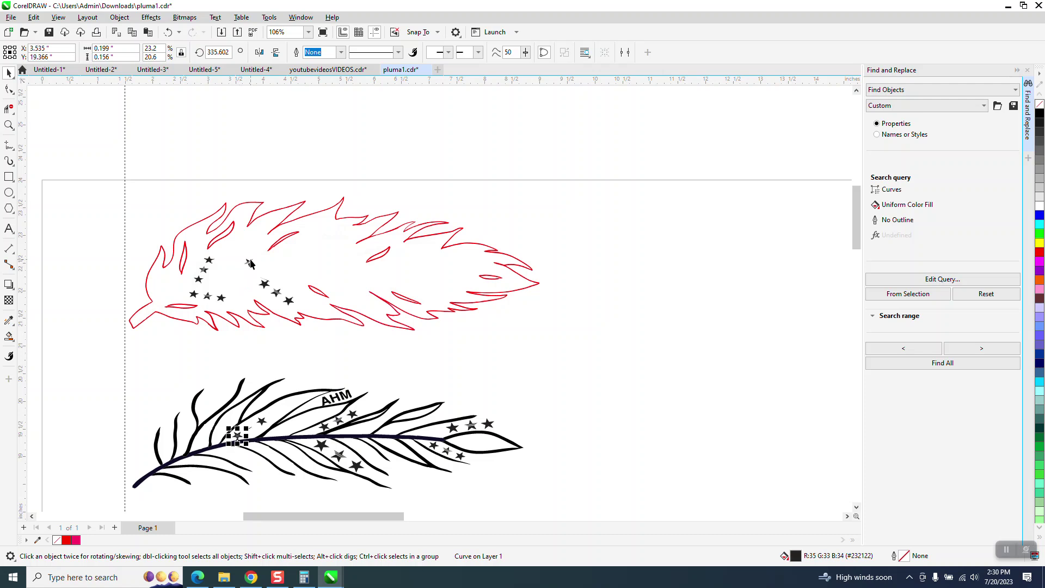
pyautogui.moveTo(242, 251); pyautogui.dragTo(313, 320)
pyautogui.press('Down')
pyautogui.click(264, 284)
pyautogui.press('Down')
pyautogui.press('Down')
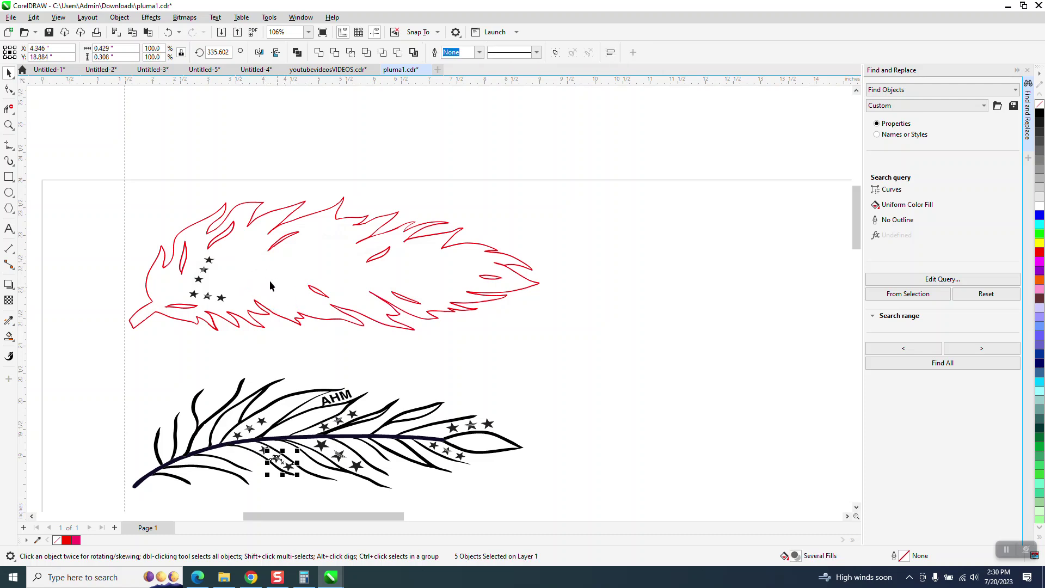
# Nudge the slanted row of three stars nearest the quill end down 3 inches, repeating any wrong move
pyautogui.click(209, 259)
pyautogui.press('Down')
pyautogui.hotkey('ctrl', 'z')
pyautogui.press('Down')
pyautogui.hotkey('ctrl', 'z')
pyautogui.press('Down')
pyautogui.click(205, 271)
pyautogui.press('Down')
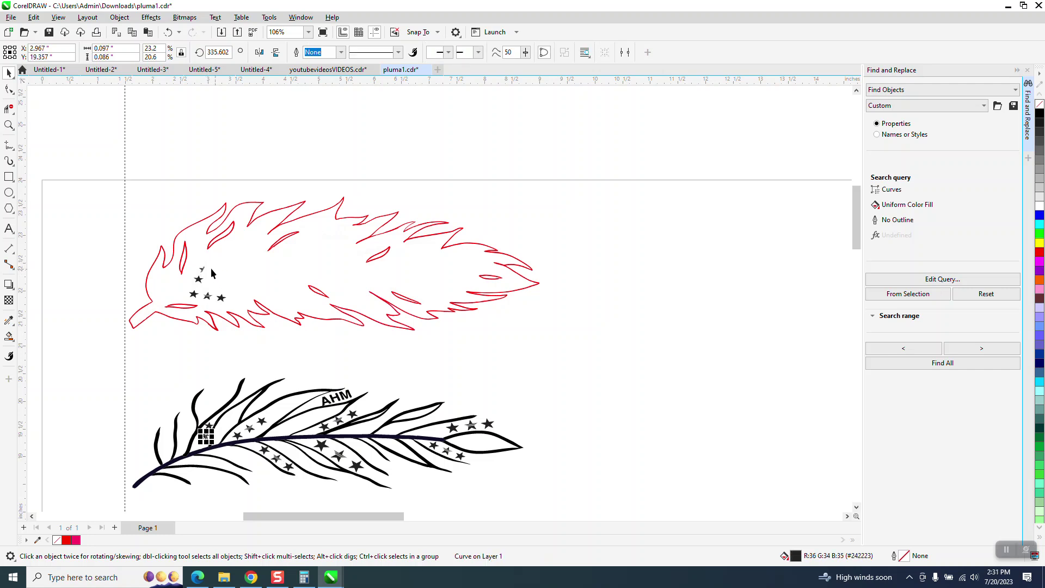
pyautogui.click(199, 277)
pyautogui.press('Down')
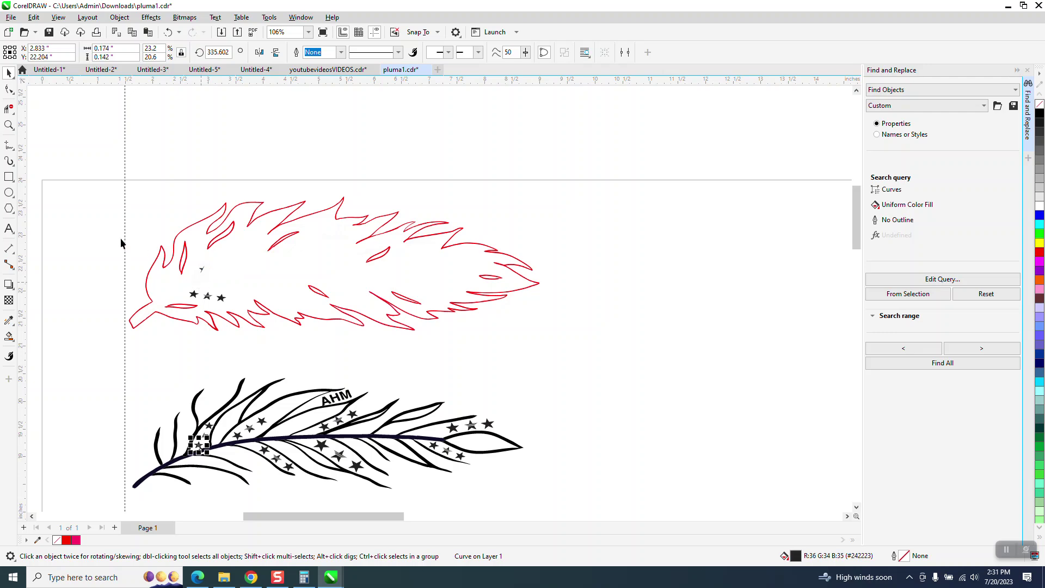
# Nudge the leftover sliver of the striped star near the quill end down 3 inches
pyautogui.click(9, 124)
pyautogui.moveTo(140, 250); pyautogui.dragTo(257, 339)
pyautogui.moveTo(442, 283); pyautogui.dragTo(479, 331)
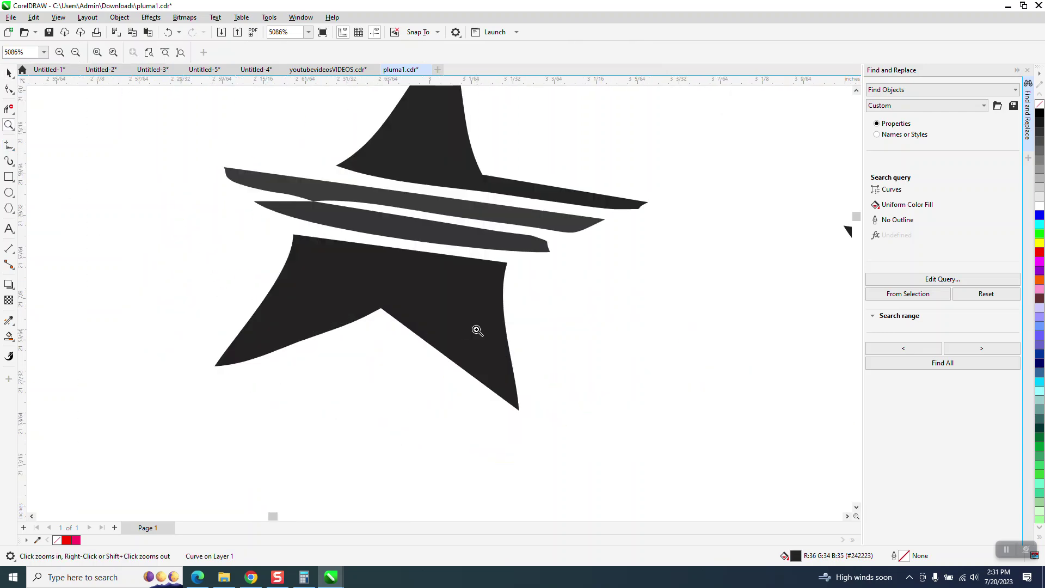
pyautogui.rightClick(407, 356)
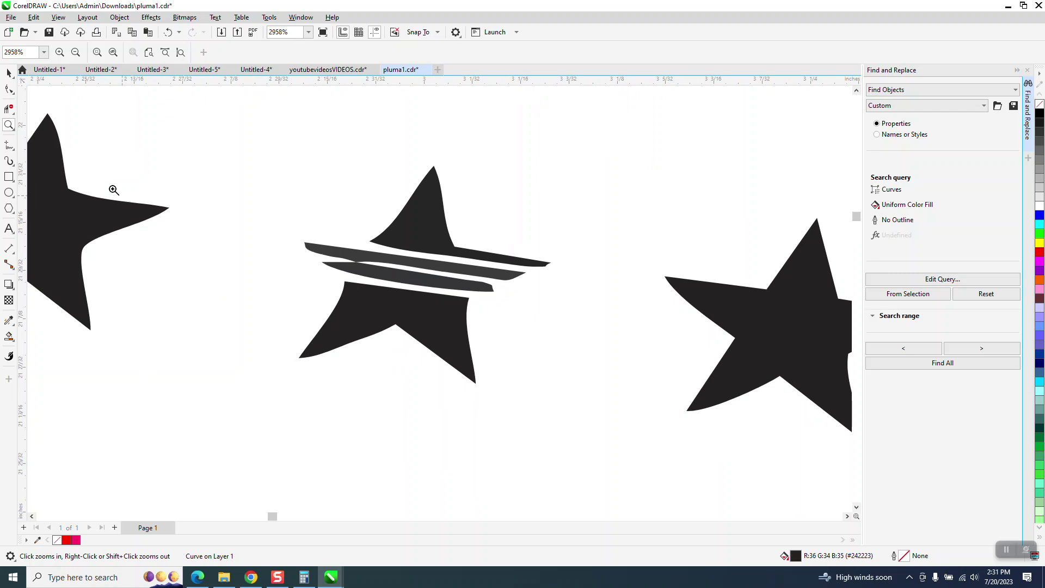
pyautogui.click(9, 74)
pyautogui.scroll(-1, 424, 351)
pyautogui.scroll(-3, 424, 351)
pyautogui.click(391, 189)
pyautogui.press('Delete')
# Nudge the last row of three stars by the quill, including the middle star's separate fragments, down 3 inches
pyautogui.click(358, 313)
pyautogui.press('Delete')
pyautogui.click(419, 317)
pyautogui.press('Delete')
pyautogui.click(418, 324)
pyautogui.press('Delete')
pyautogui.click(420, 322)
pyautogui.press('Delete')
pyautogui.click(488, 329)
pyautogui.press('Delete')
# Select all the moved veins, stars and letters and fill them with pure black
pyautogui.scroll(-3, 447, 356)
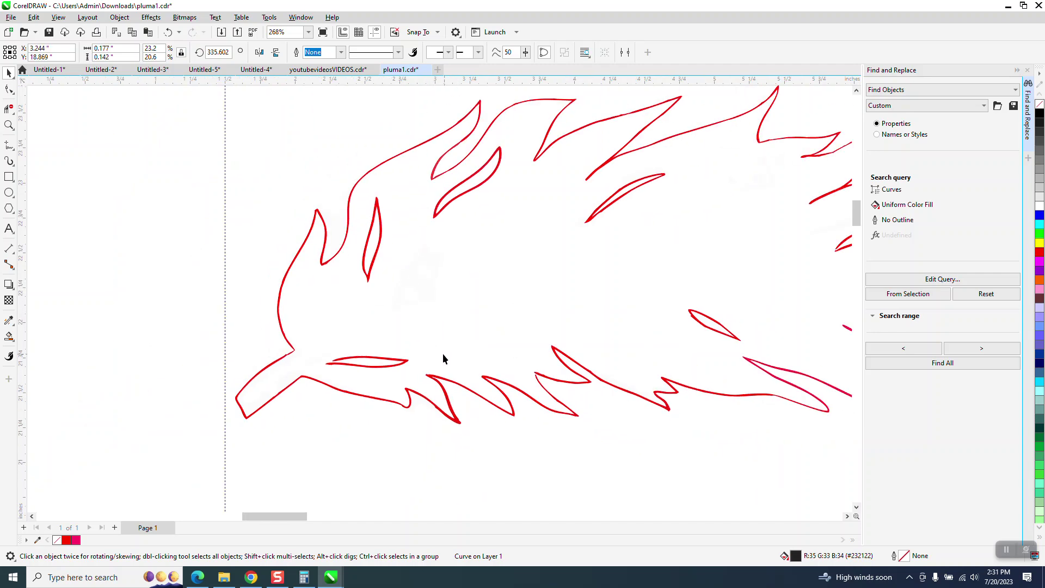
pyautogui.scroll(-3, 430, 350)
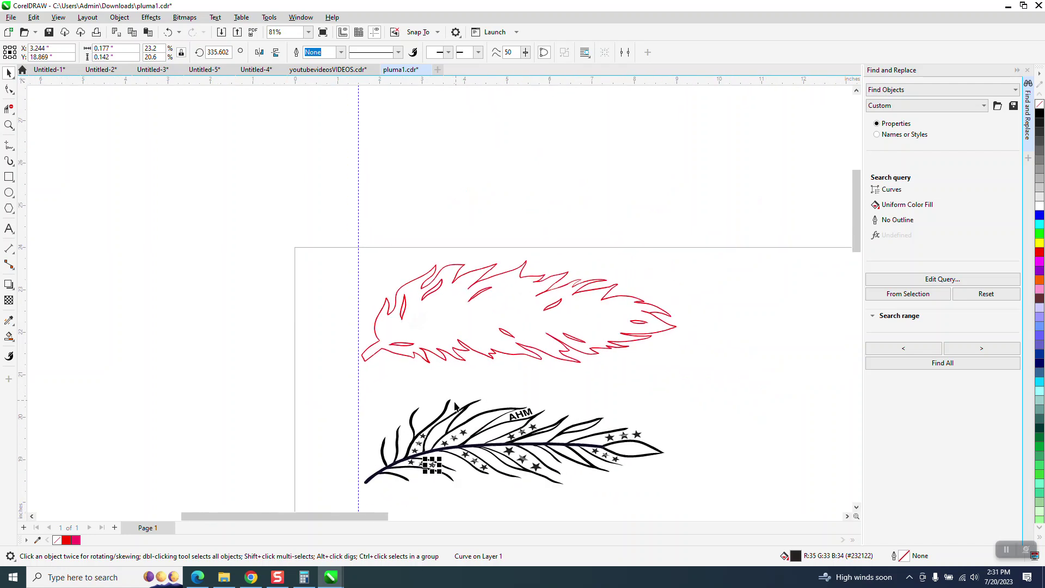
pyautogui.moveTo(306, 397); pyautogui.dragTo(786, 518)
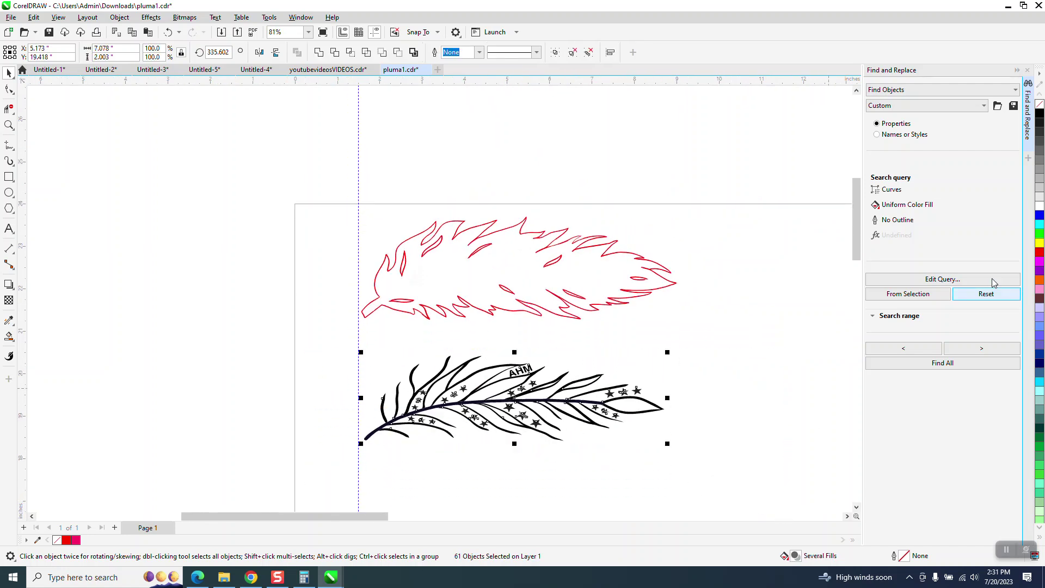
pyautogui.click(1040, 114)
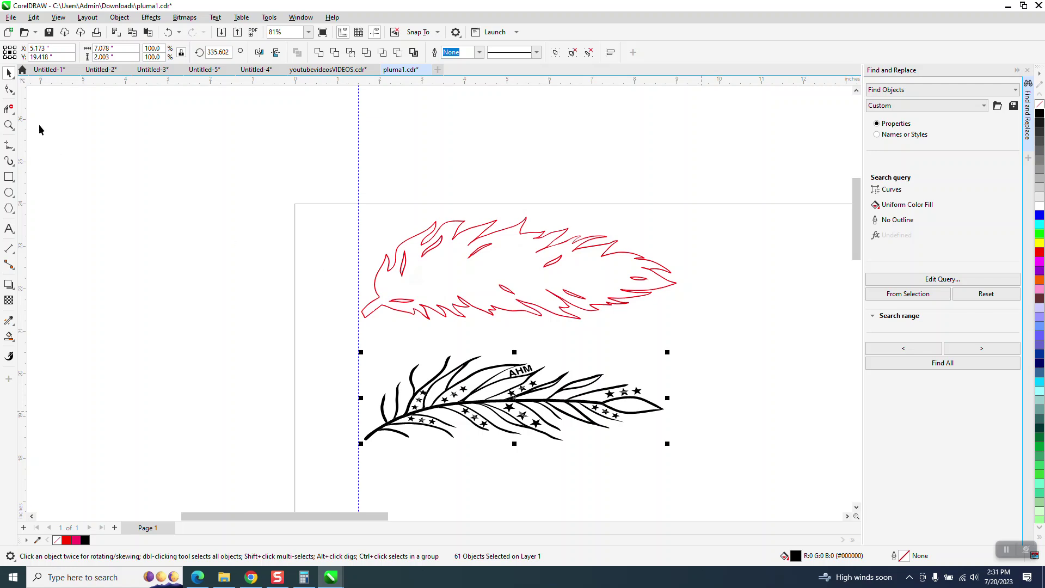
pyautogui.click(119, 17)
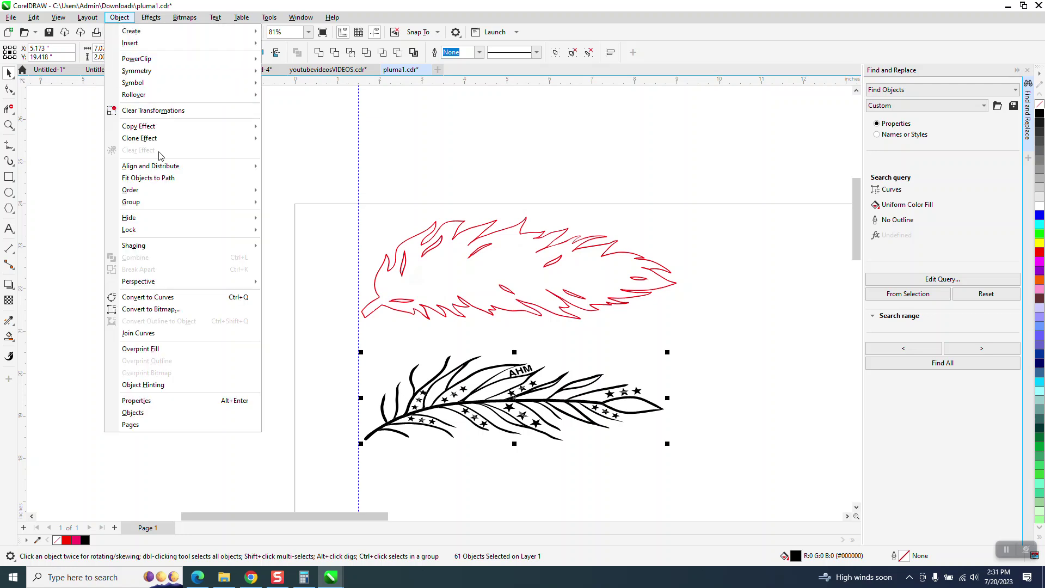
pyautogui.moveTo(140, 208)
pyautogui.click(277, 206)
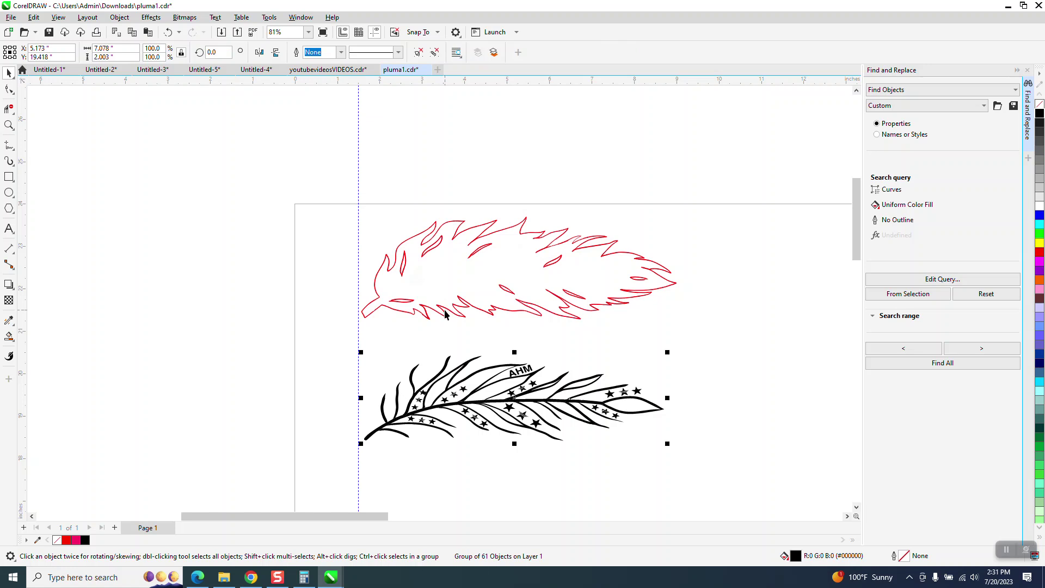
pyautogui.scroll(-1, 448, 338)
pyautogui.moveTo(357, 322); pyautogui.dragTo(671, 462)
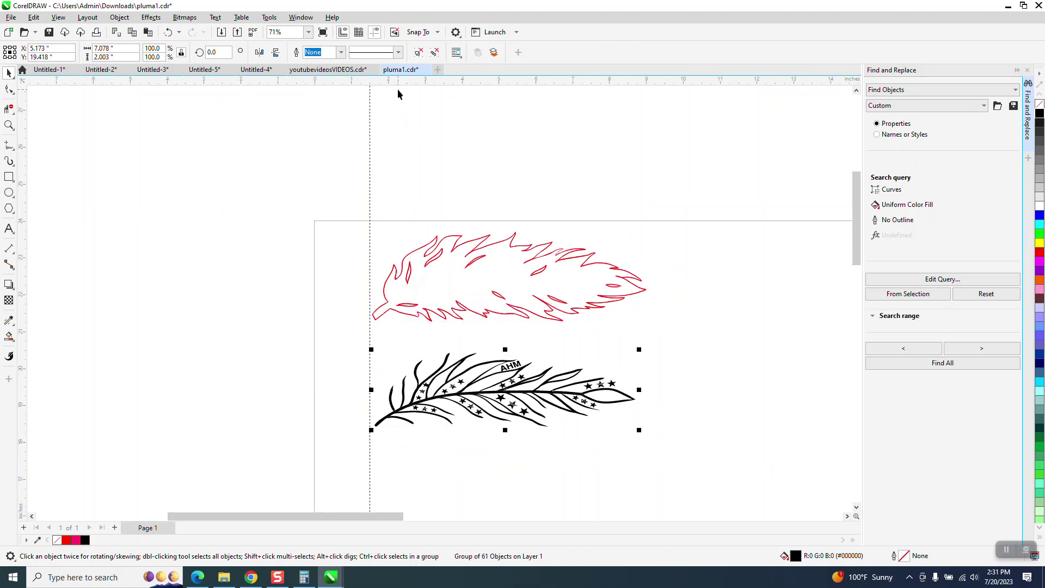
pyautogui.click(119, 17)
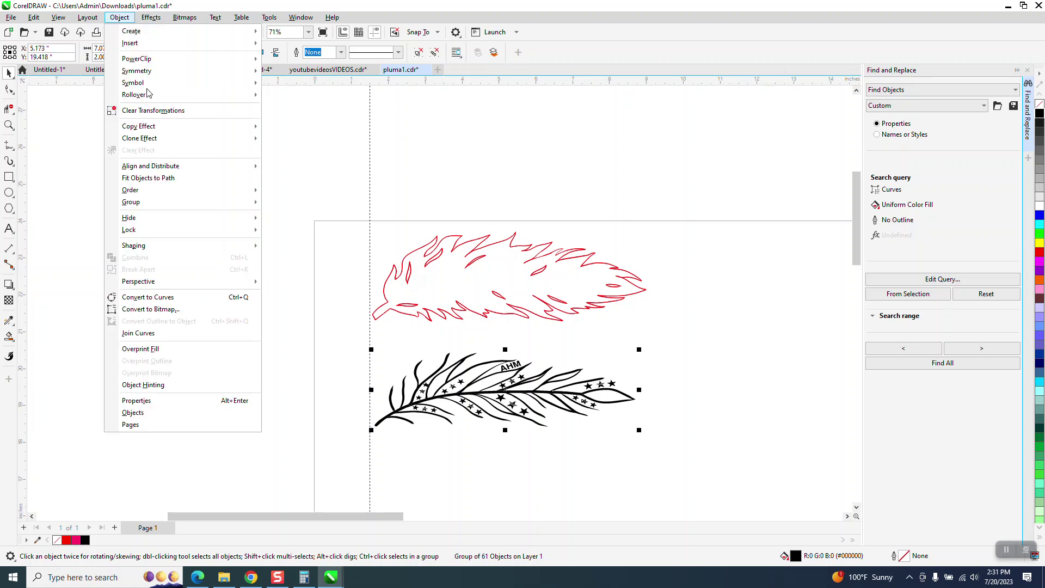
pyautogui.moveTo(163, 201)
pyautogui.click(319, 215)
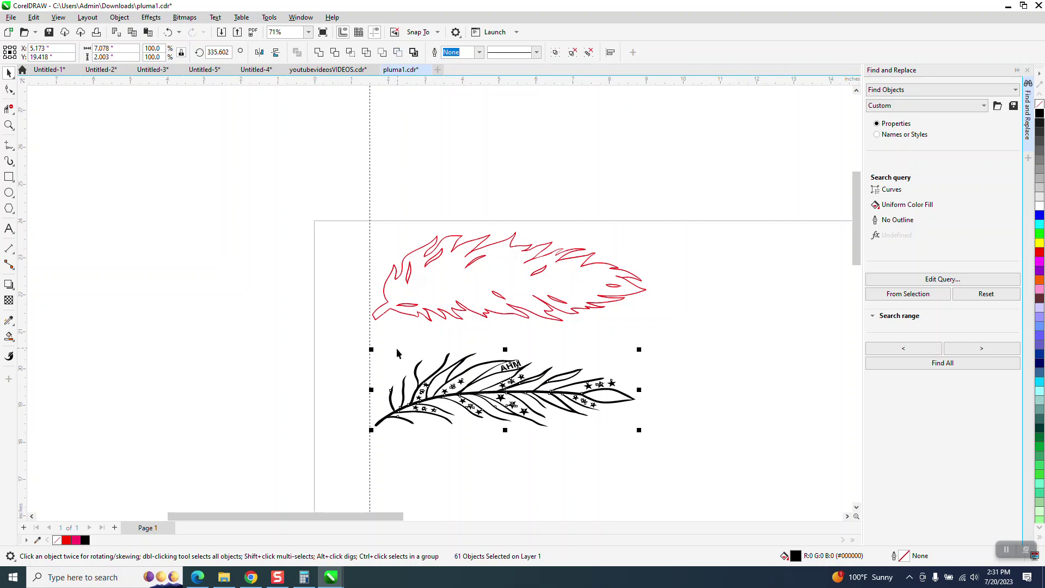
# Create a boundary outline around all the black veins, stars and letters
pyautogui.moveTo(347, 342); pyautogui.dragTo(680, 467)
pyautogui.click(412, 53)
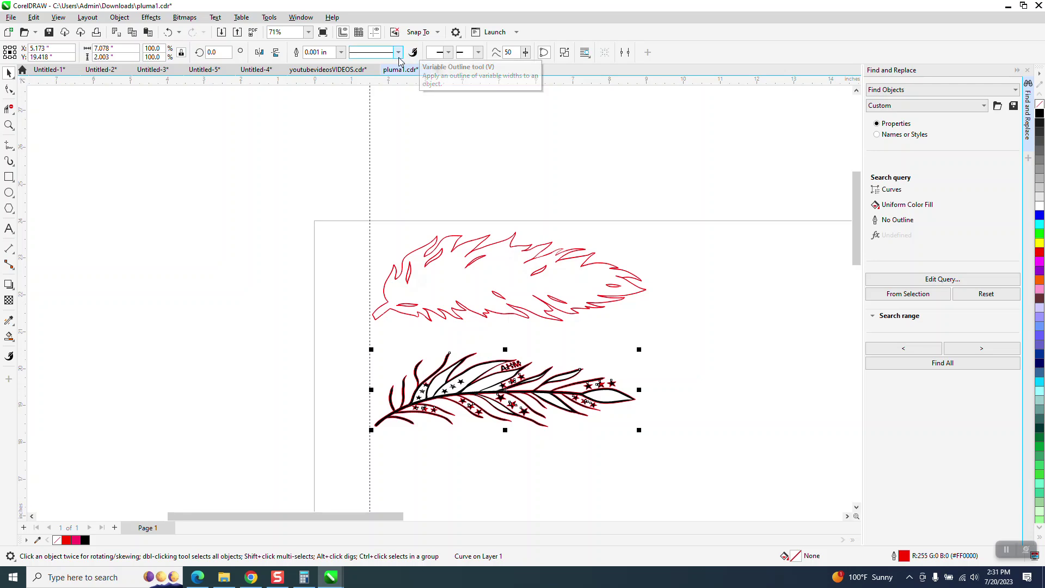
# Undo the boundary outline around the black veins, stars and letters
pyautogui.click(9, 125)
pyautogui.moveTo(501, 326); pyautogui.dragTo(626, 411)
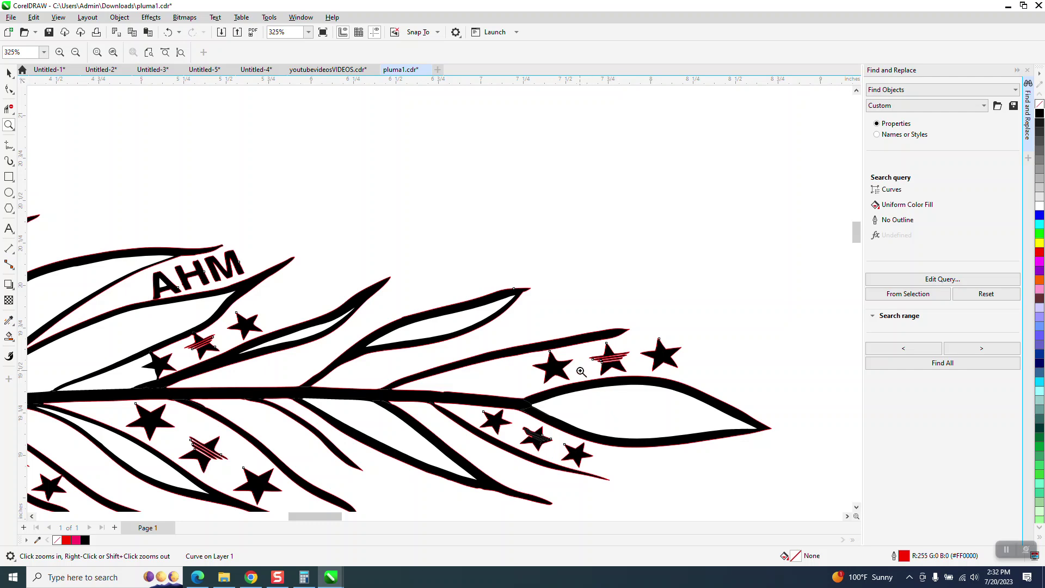
pyautogui.scroll(-2, 565, 361)
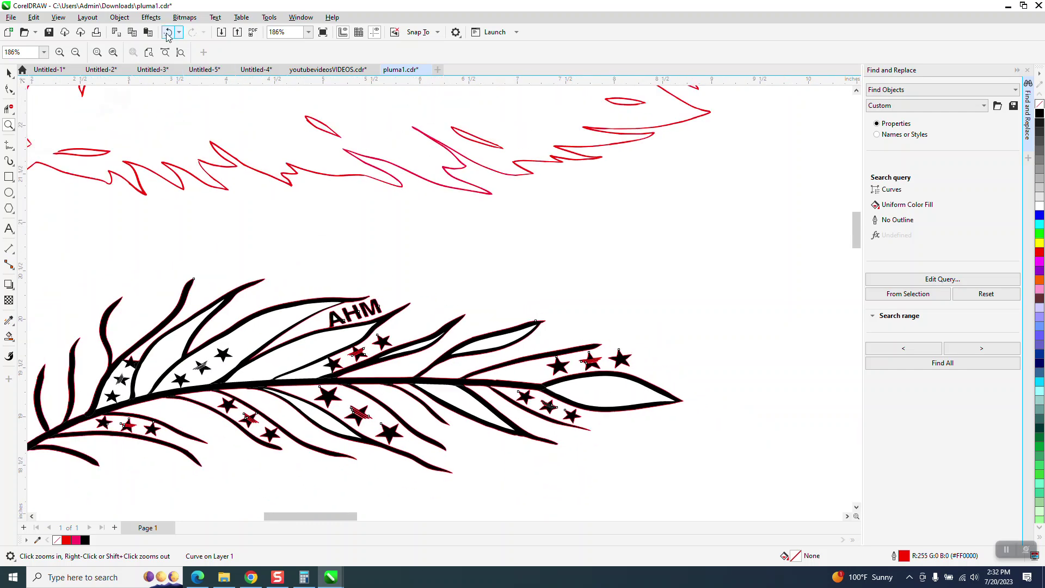
pyautogui.click(167, 33)
pyautogui.scroll(-1, 605, 246)
pyautogui.click(8, 72)
pyautogui.scroll(-1, 294, 230)
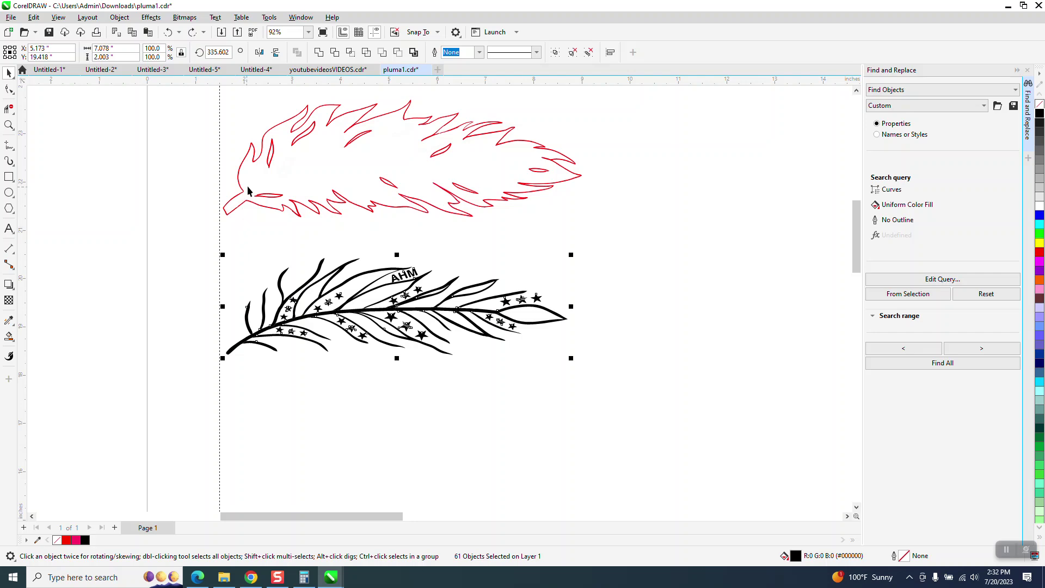
# Create the boundary outline around the selected black veins, stars and letters again and nudge it down 3 inches
pyautogui.click(413, 53)
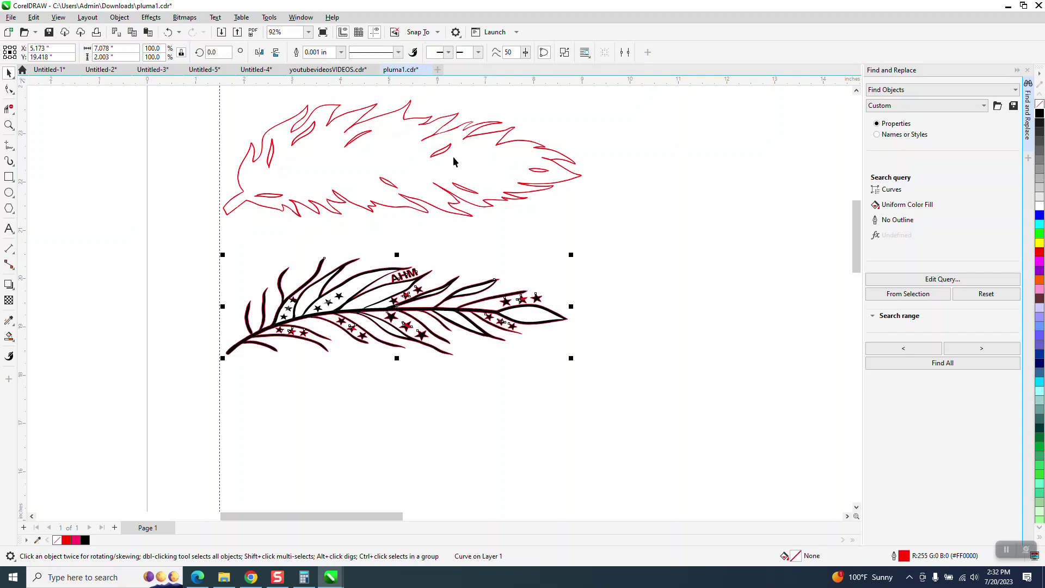
pyautogui.scroll(-1, 465, 173)
pyautogui.press('Down')
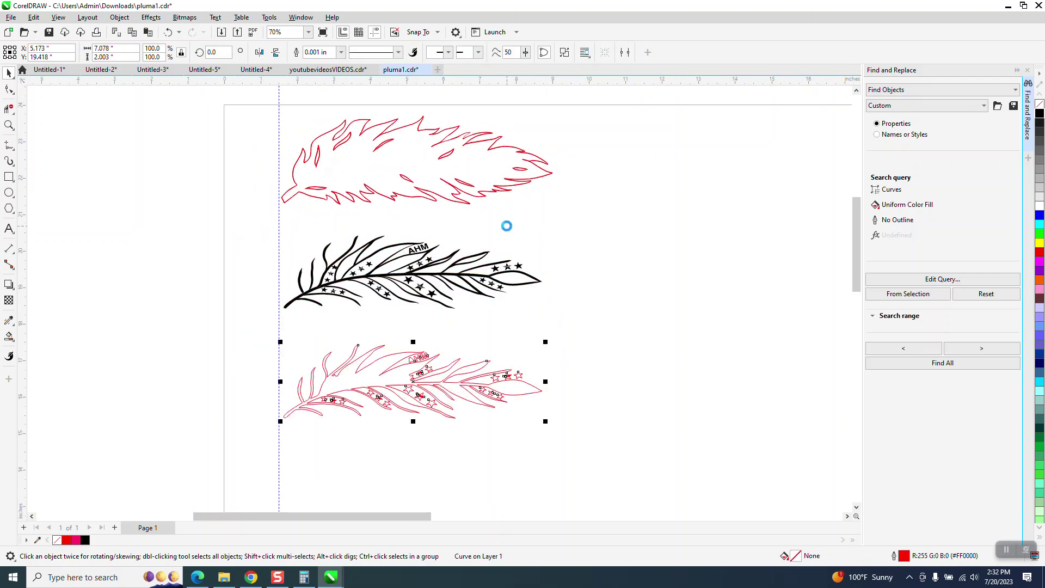
# Break the moved red boundary outline apart into separate curves
pyautogui.click(9, 125)
pyautogui.moveTo(222, 262); pyautogui.dragTo(591, 459)
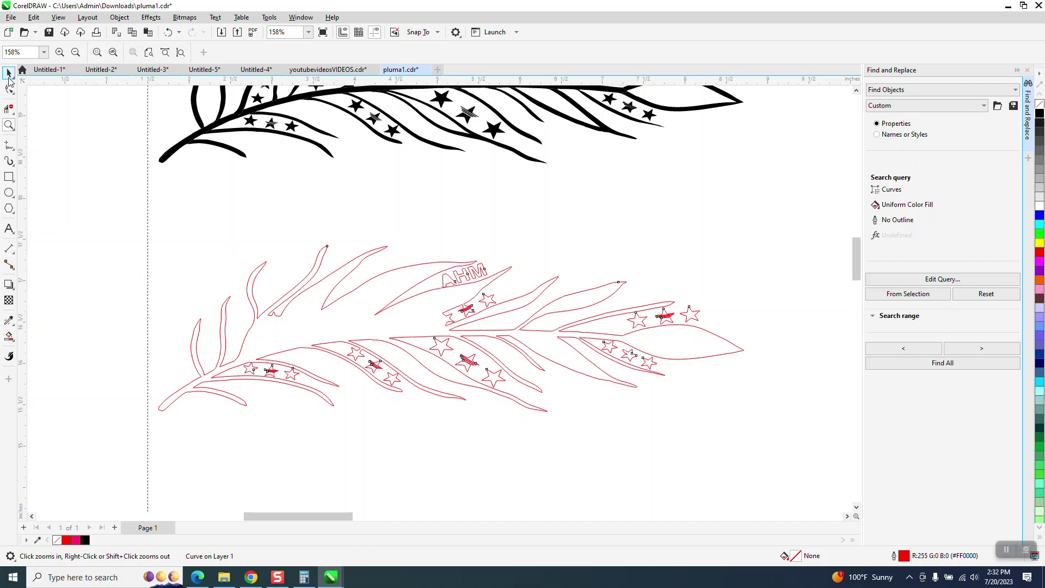
pyautogui.click(9, 75)
pyautogui.click(129, 16)
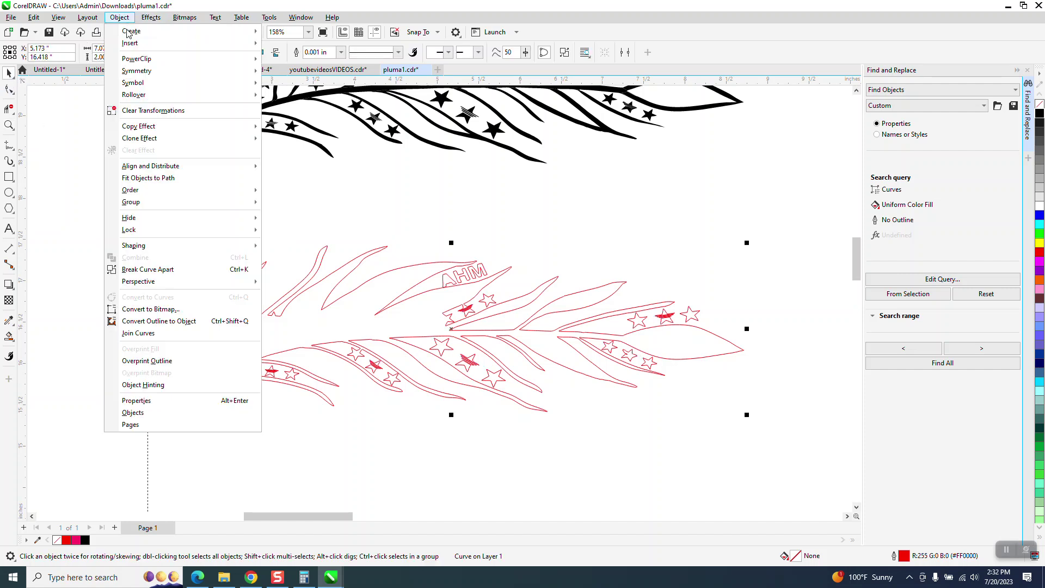
pyautogui.click(161, 270)
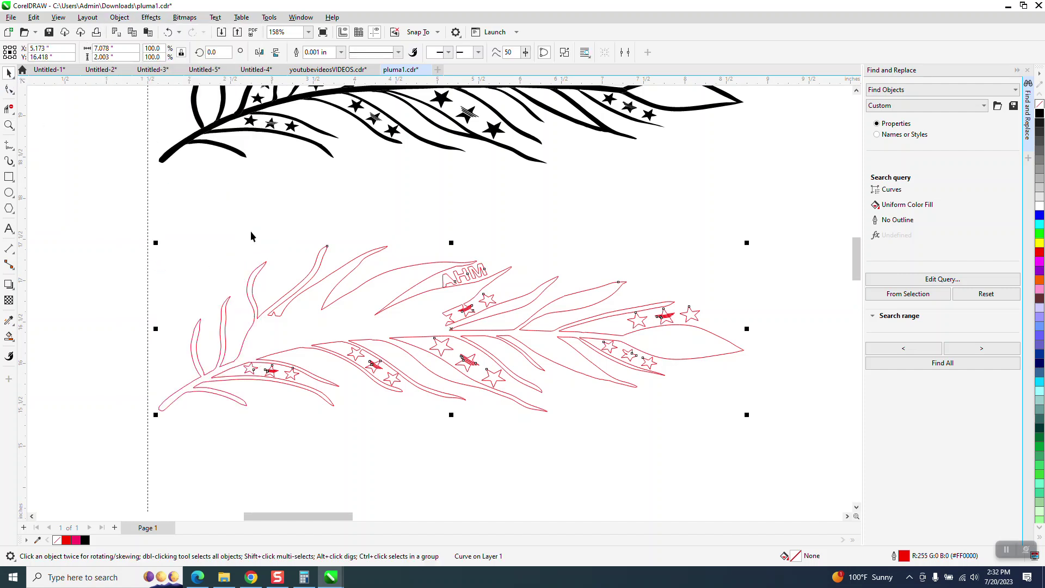
# Move the detached star and letter outlines up 3 inches onto the black ones, keeping the vein outline below them
pyautogui.click(401, 251)
pyautogui.click(423, 266)
pyautogui.moveTo(424, 266); pyautogui.dragTo(425, 104)
pyautogui.moveTo(762, 263); pyautogui.dragTo(316, 406)
pyautogui.hotkey('ctrl', 'r')
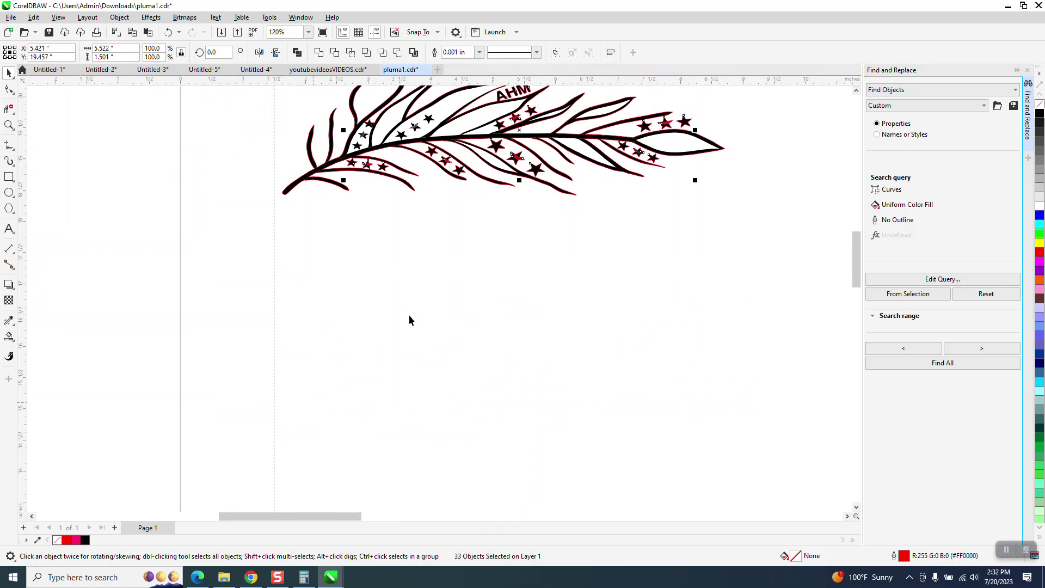
pyautogui.click(502, 186)
pyautogui.hotkey('ctrl', 'z')
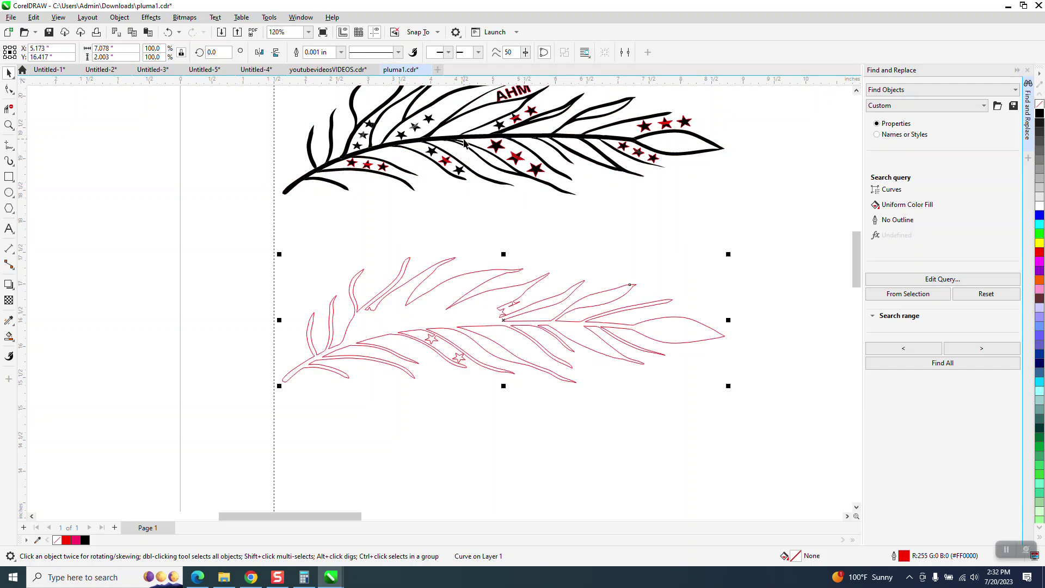
# Nudge the black central stem down 6 inches, clear of the vein outline
pyautogui.click(464, 140)
pyautogui.press('Down')
pyautogui.press('Down')
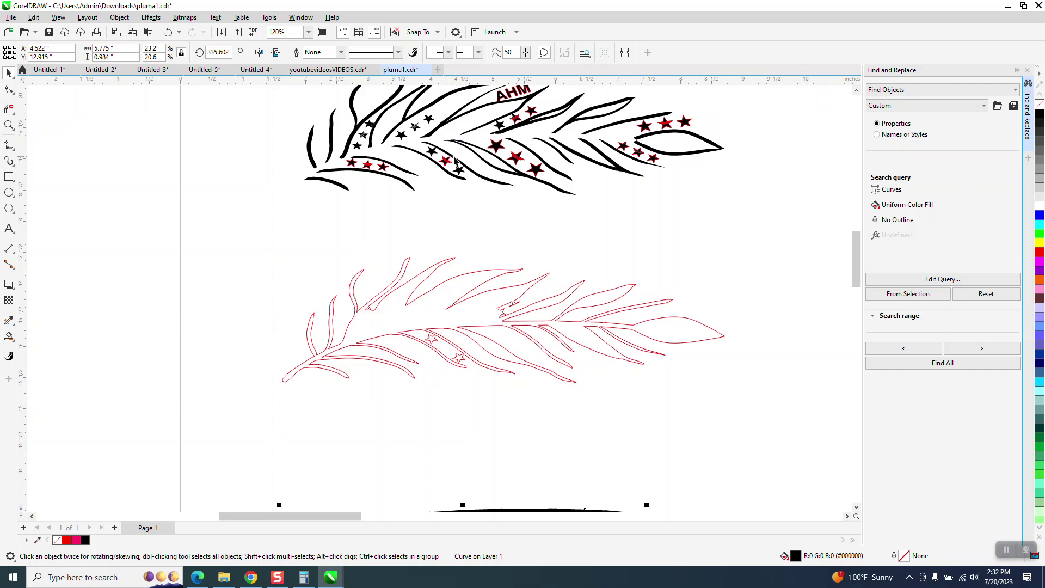
# Move the grouped black veins and the three remaining veins below the stem on the quill side down 3 inches onto the vein outline
pyautogui.click(455, 159)
pyautogui.press('Down')
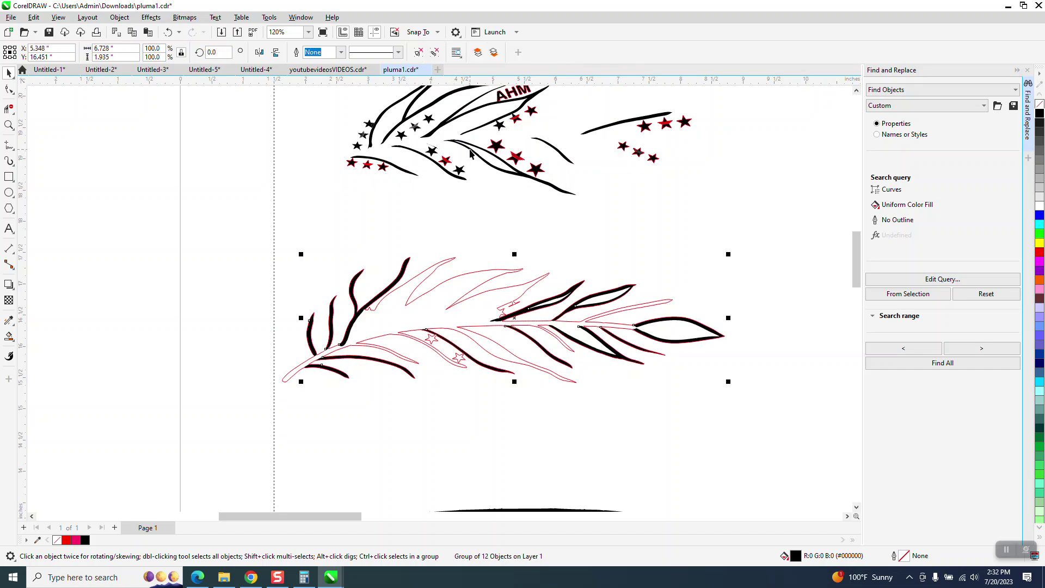
pyautogui.click(470, 152)
pyautogui.press('Down')
pyautogui.click(429, 162)
pyautogui.press('Down')
pyautogui.click(406, 173)
pyautogui.press('Down')
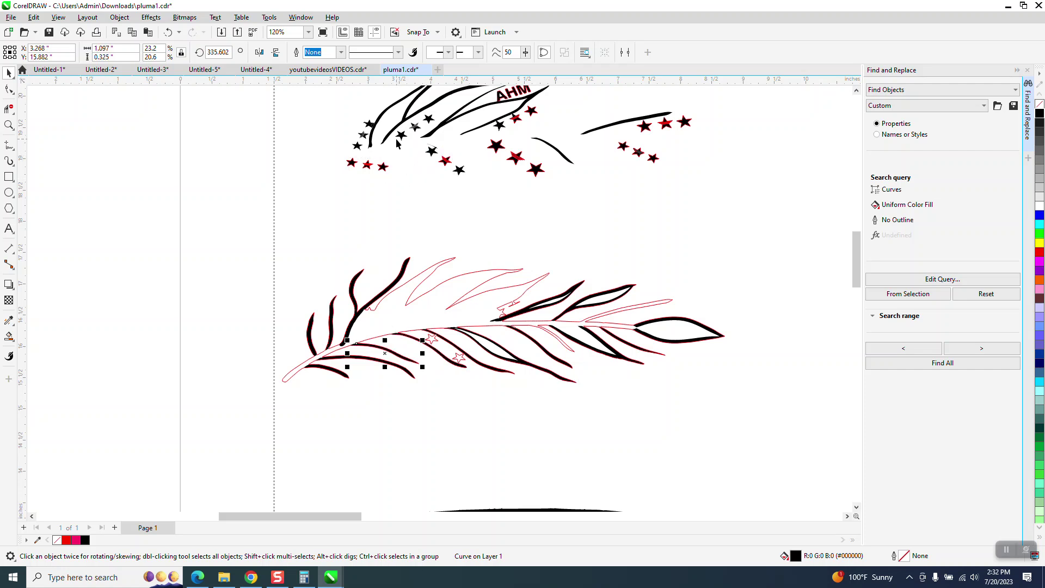
# Move the joined upper veins and the last two single veins towards the tip down 3 inches onto the vein outline
pyautogui.click(390, 137)
pyautogui.press('Down')
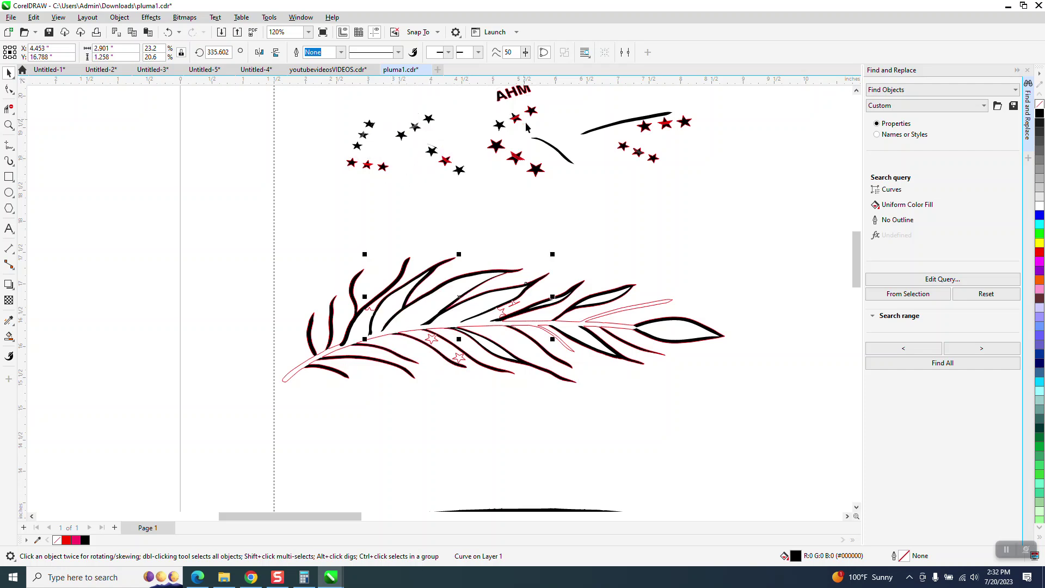
pyautogui.click(545, 143)
pyautogui.press('Down')
pyautogui.click(597, 129)
pyautogui.press('Down')
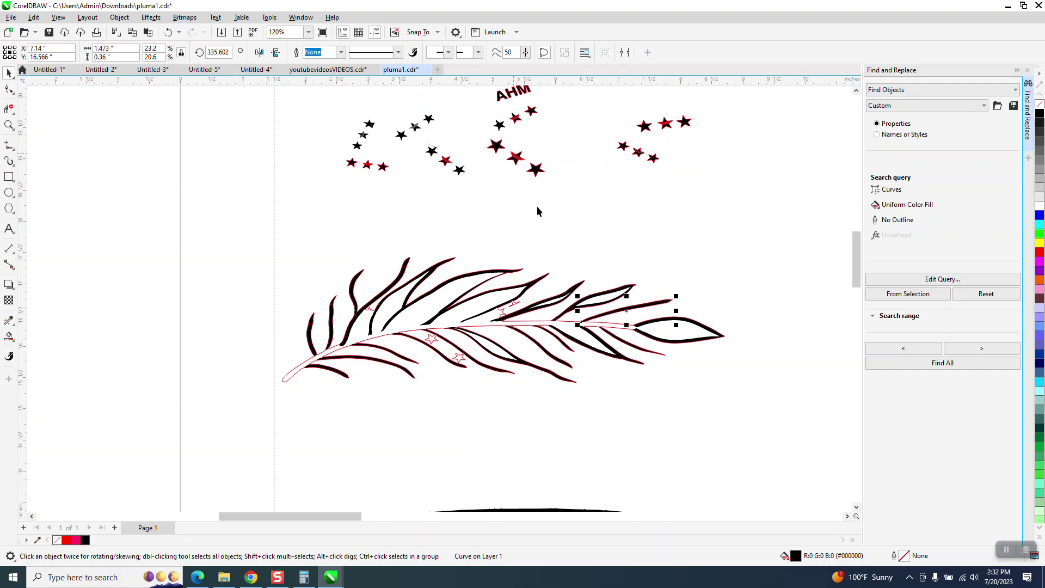
# Examine the red vein outline where it runs into the star shapes near the middle of the feather
pyautogui.click(514, 307)
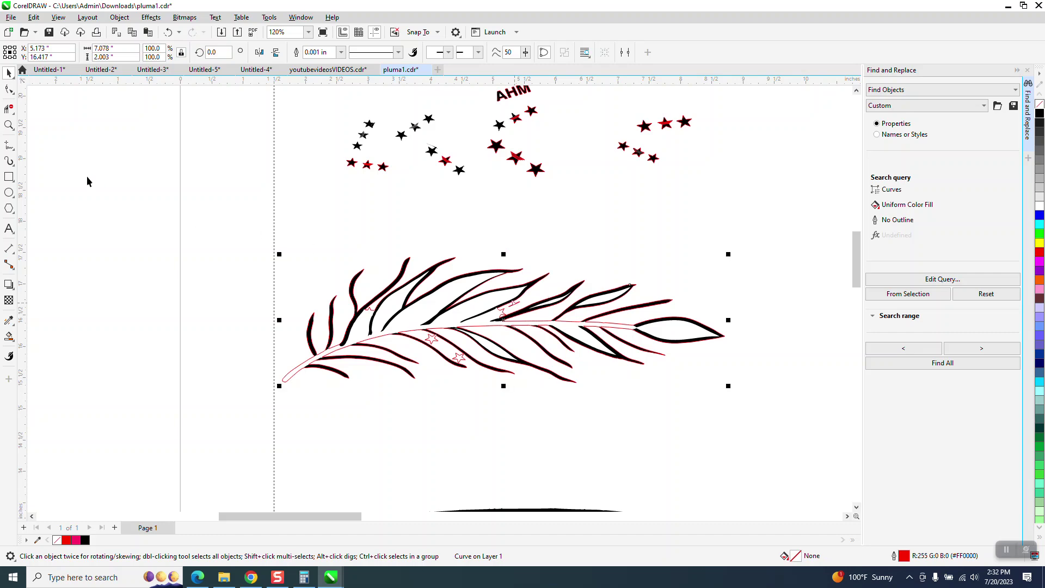
pyautogui.click(9, 124)
pyautogui.moveTo(488, 262); pyautogui.dragTo(604, 344)
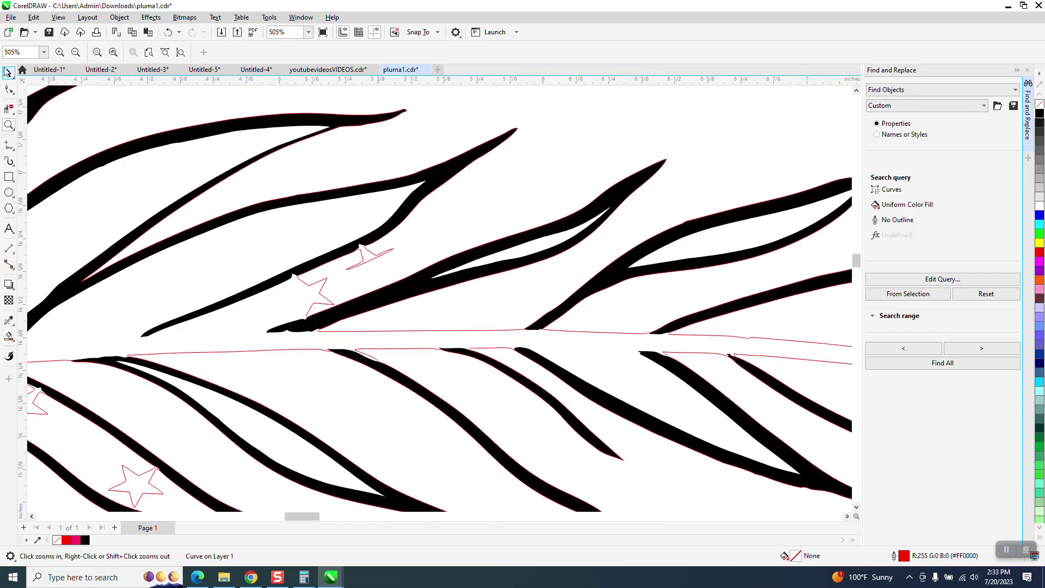
pyautogui.press('space')
pyautogui.scroll(-4, 560, 286)
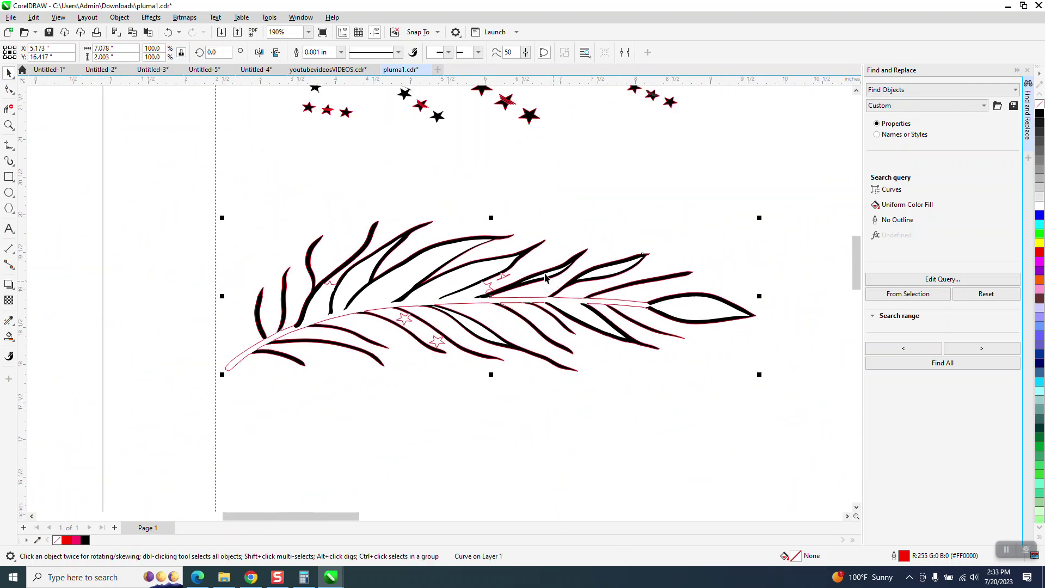
pyautogui.scroll(-1, 471, 198)
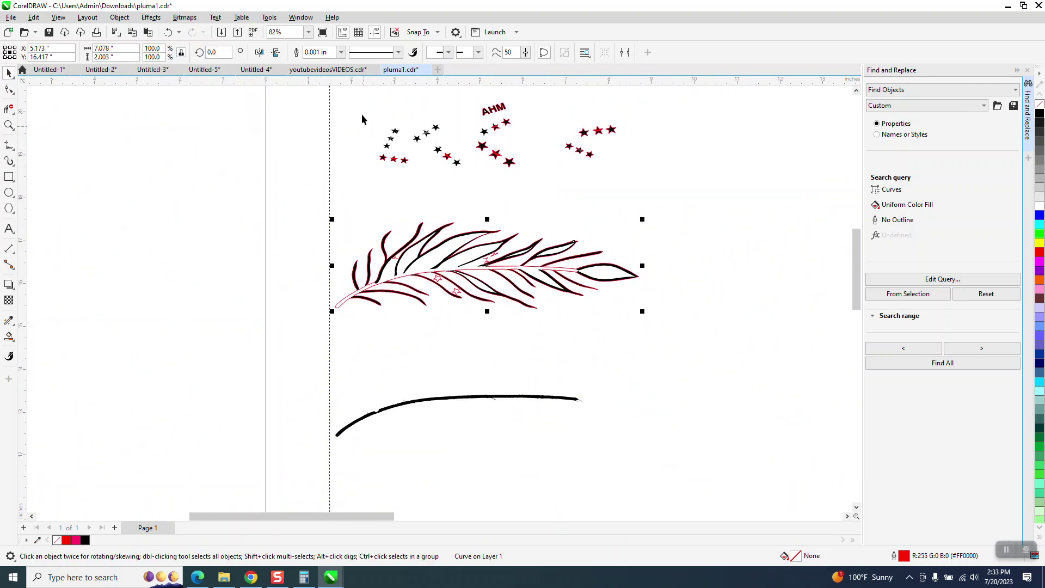
# Remove the outline colour from all the stars and the AHM letters
pyautogui.moveTo(531, 169); pyautogui.dragTo(654, 188)
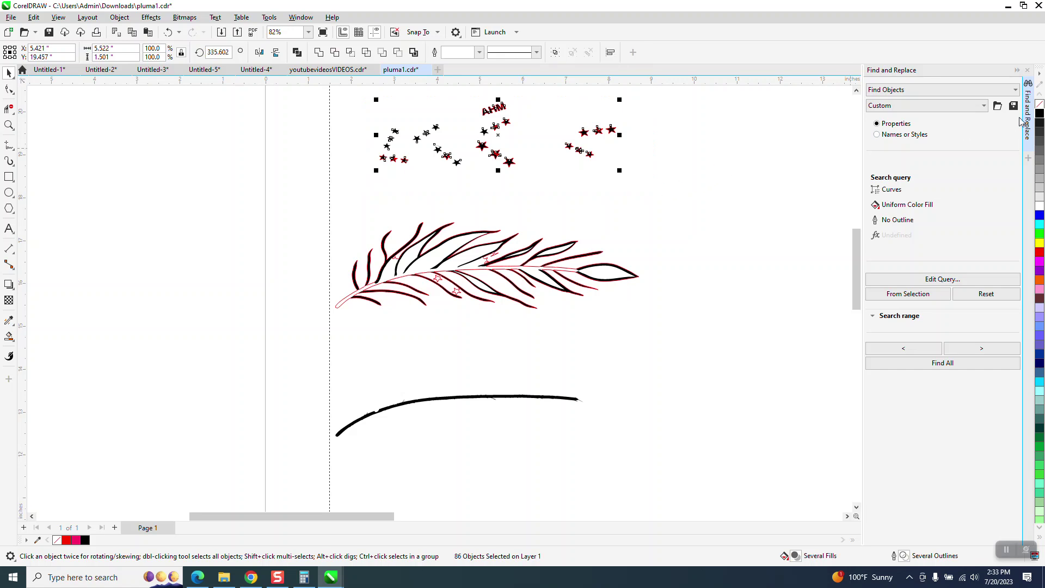
pyautogui.rightClick(1040, 105)
pyautogui.click(739, 188)
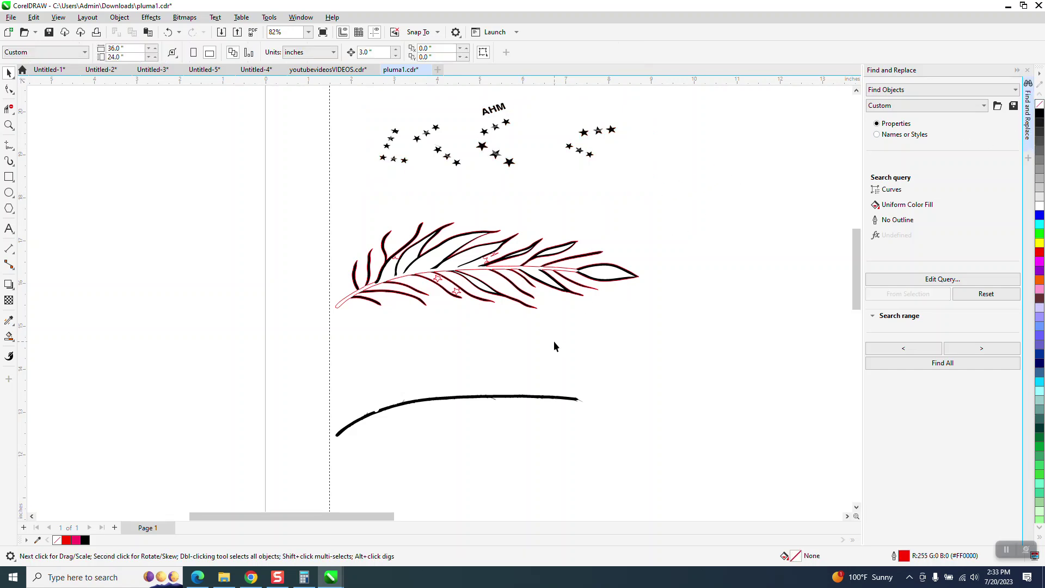
# Nudge the red vein outline down 6 inches, away from the black veins
pyautogui.click(535, 268)
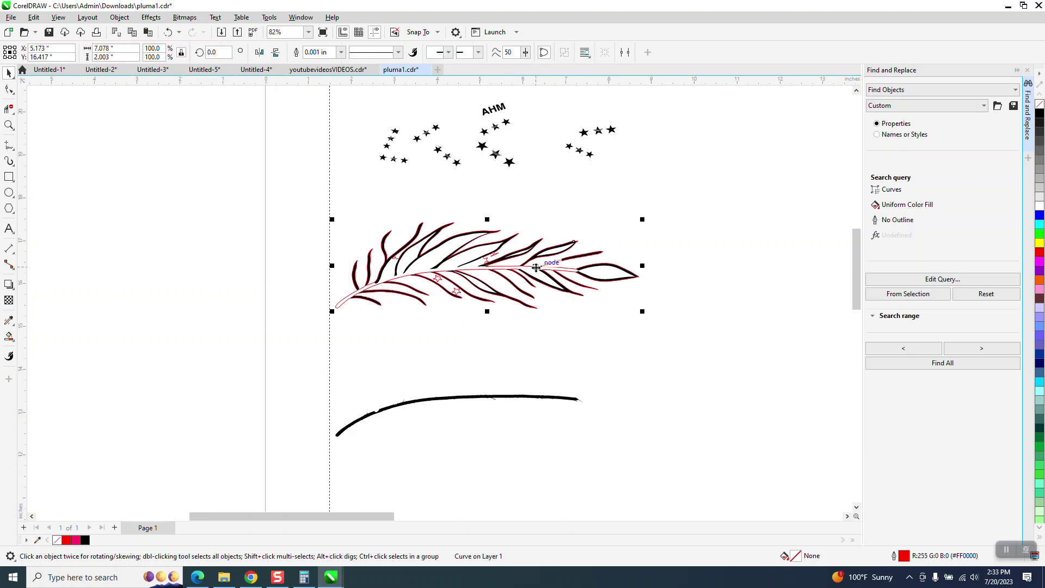
pyautogui.press('Down')
pyautogui.press('Down')
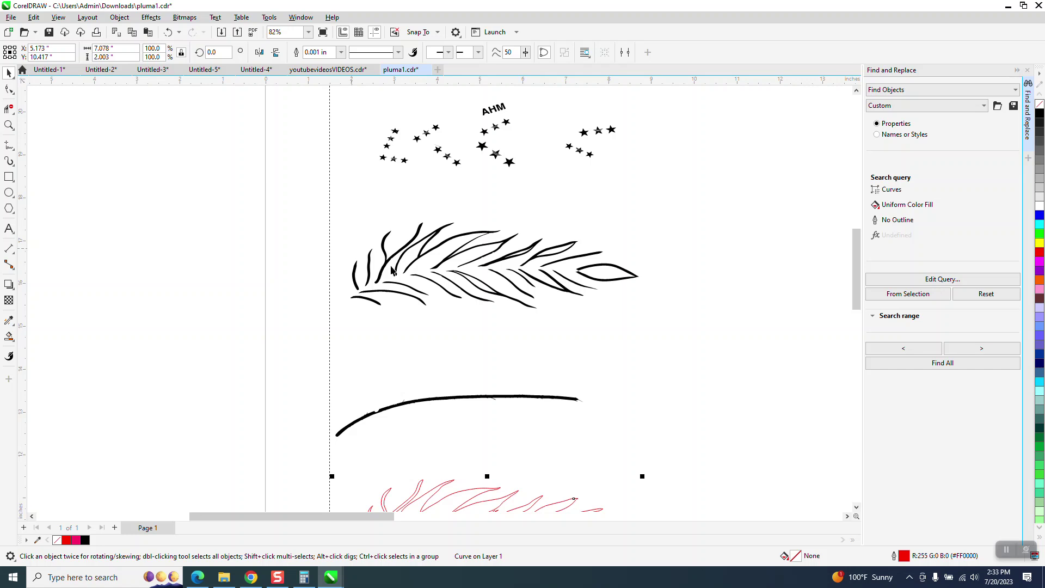
# Move the black stem up 3 inches to rejoin the veins and group the stem and veins together
pyautogui.click(456, 401)
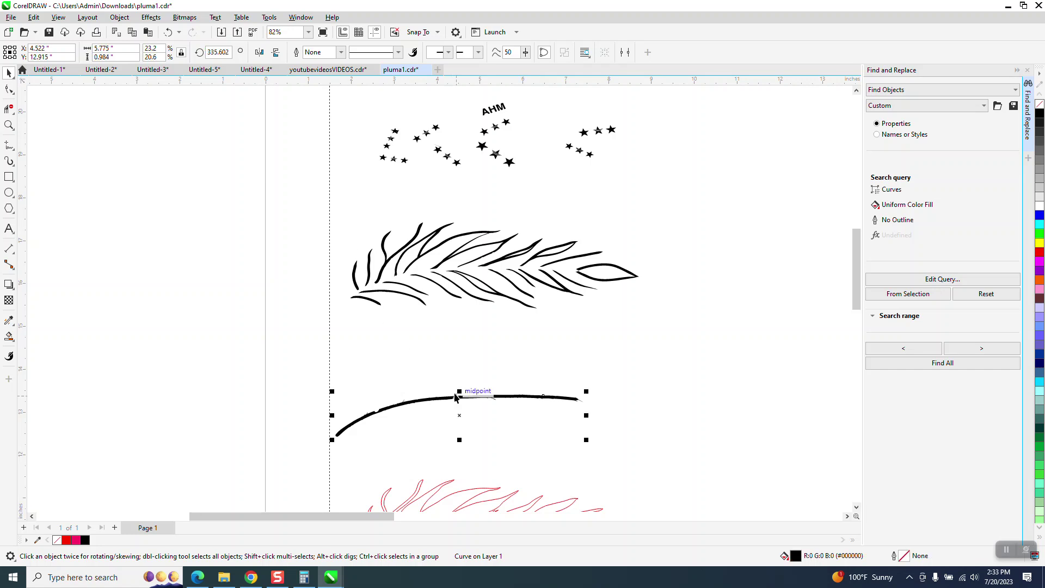
pyautogui.press('Up')
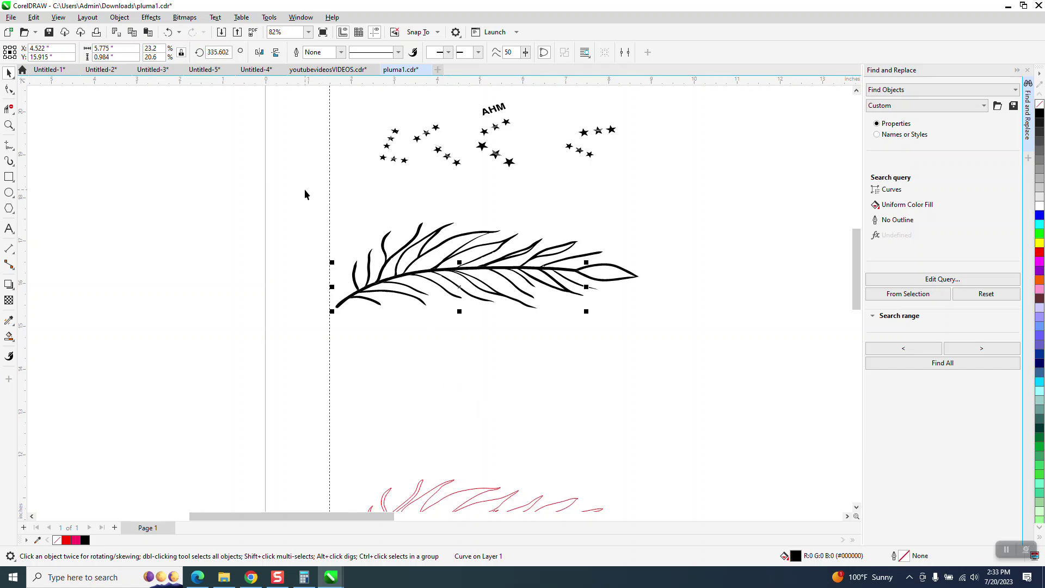
pyautogui.moveTo(251, 205); pyautogui.dragTo(702, 347)
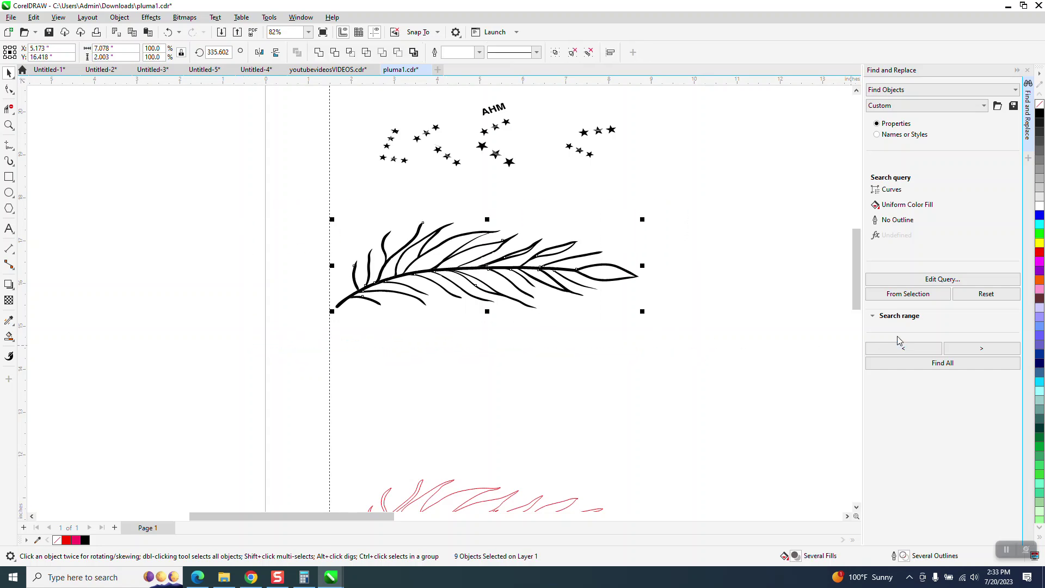
pyautogui.hotkey('ctrl', 'g')
pyautogui.scroll(-2, 592, 443)
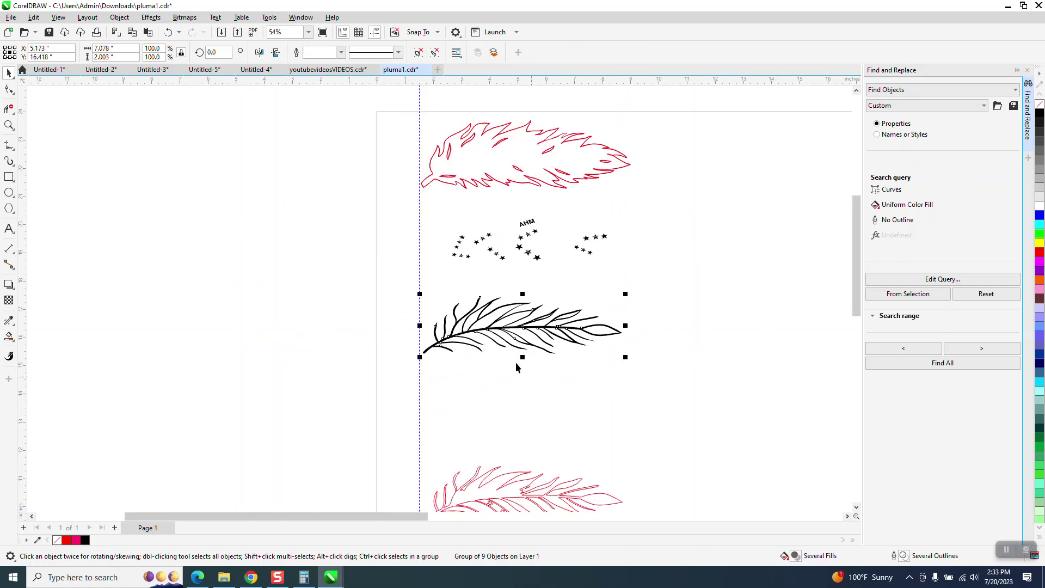
# Close the star gap in the red vein outline by moving the node on its tip side onto the node across the gap
pyautogui.click(9, 125)
pyautogui.scroll(-2, 266, 302)
pyautogui.moveTo(333, 375); pyautogui.dragTo(523, 474)
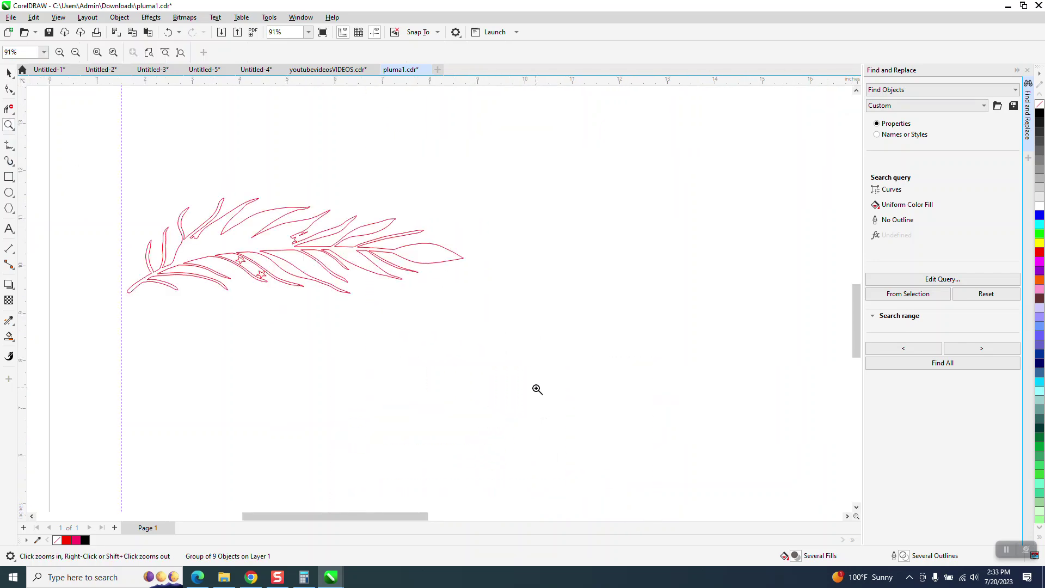
pyautogui.moveTo(116, 185); pyautogui.dragTo(503, 331)
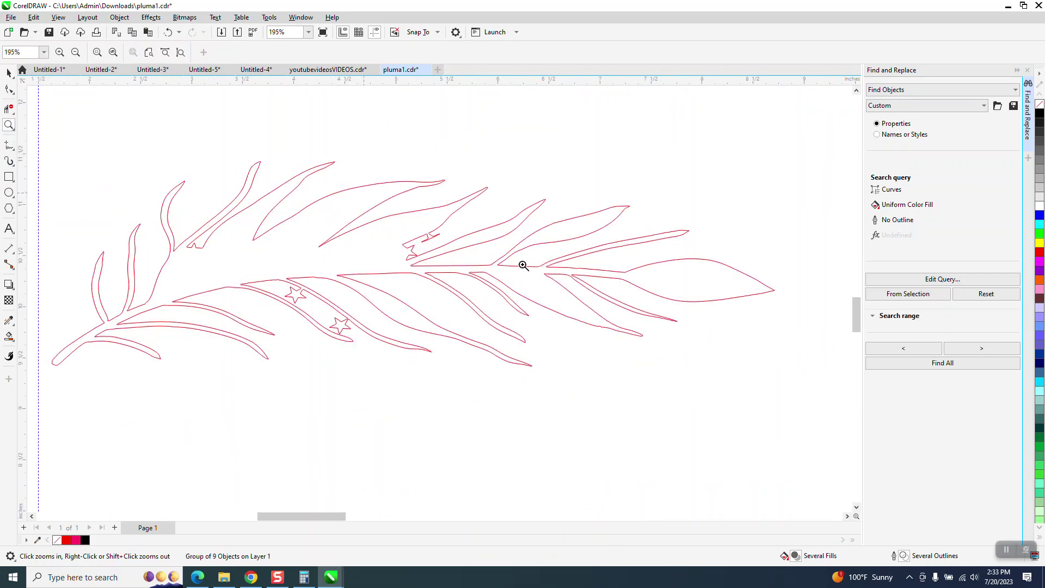
pyautogui.moveTo(364, 194); pyautogui.dragTo(550, 268)
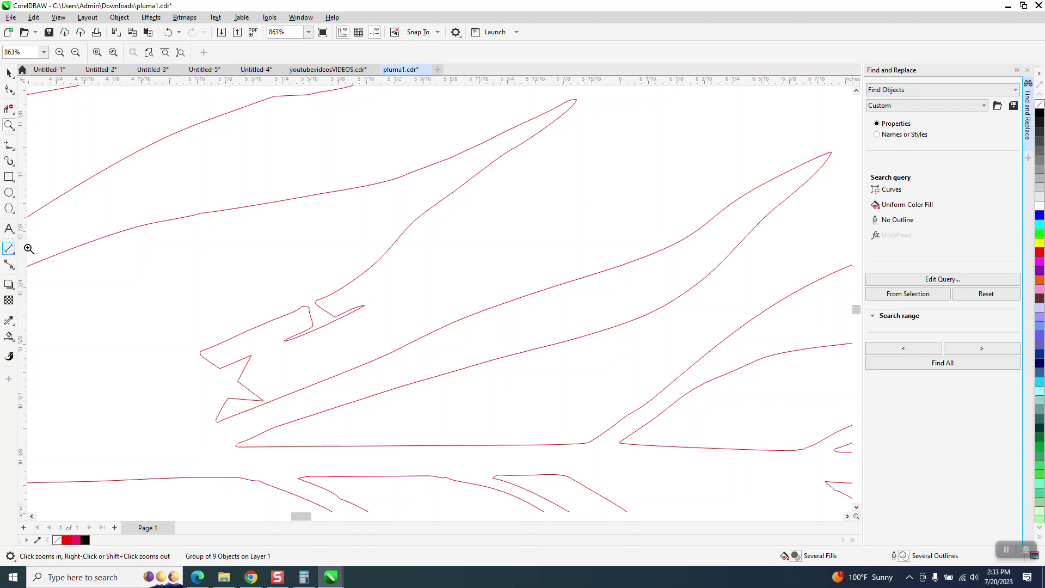
pyautogui.click(9, 72)
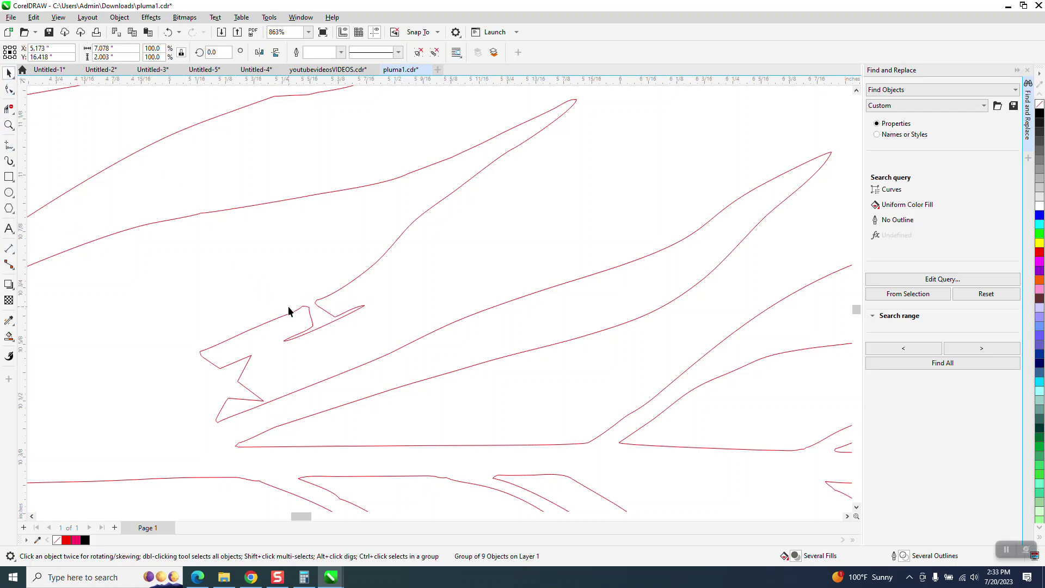
pyautogui.click(9, 90)
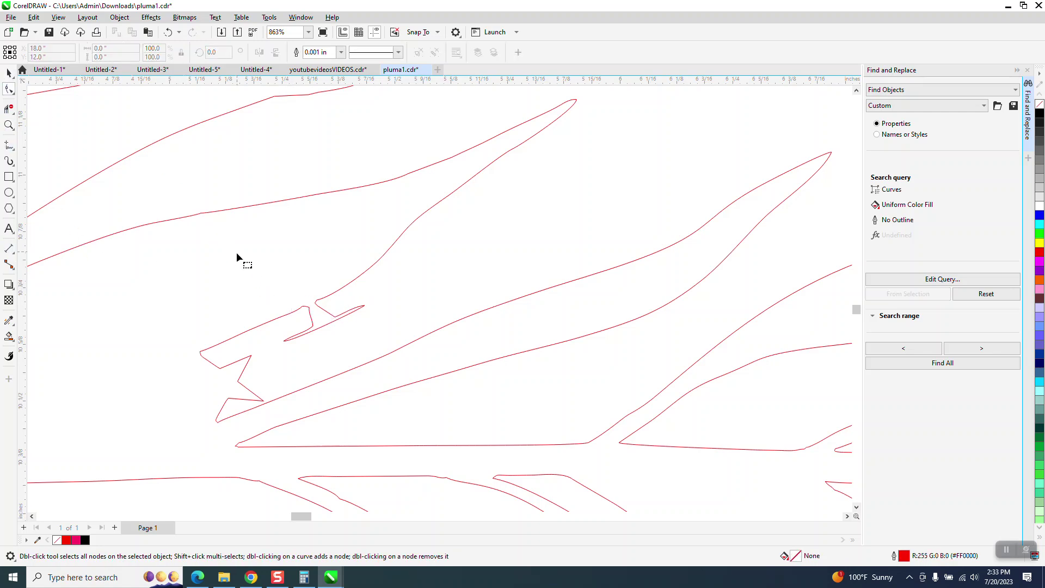
pyautogui.click(334, 320)
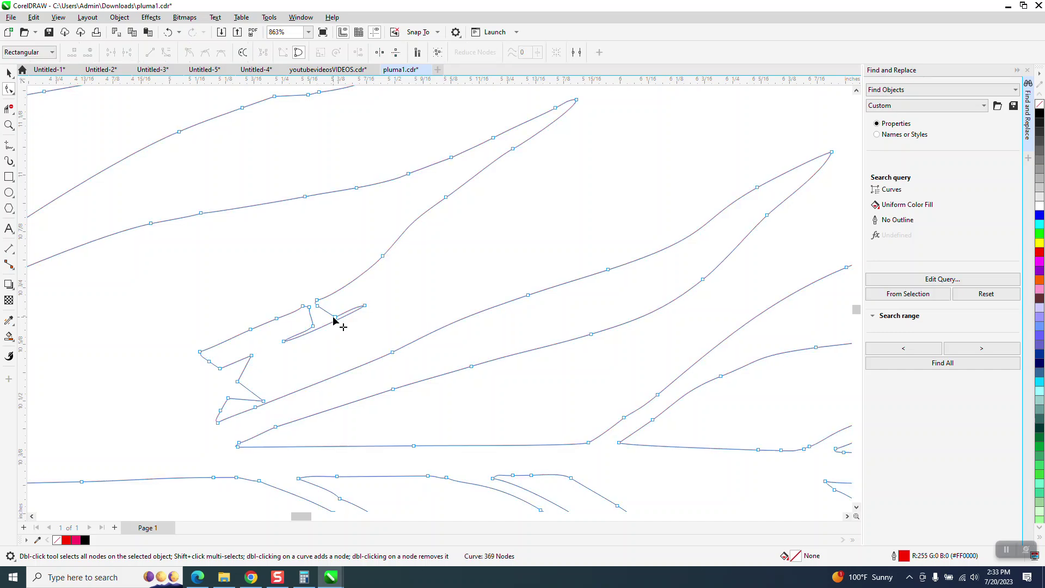
pyautogui.click(8, 124)
pyautogui.moveTo(246, 280); pyautogui.dragTo(384, 361)
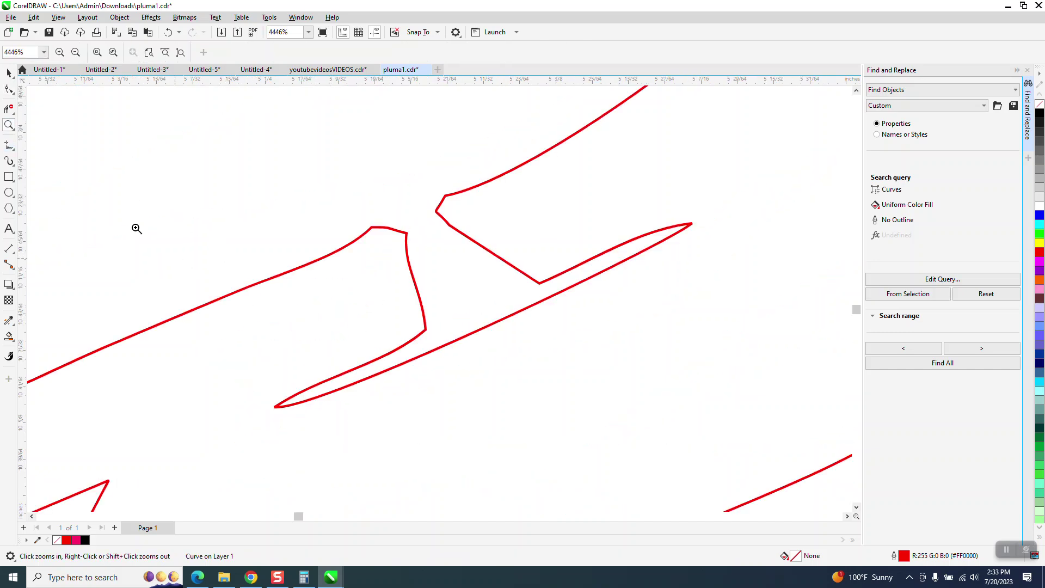
pyautogui.press('F10')
pyautogui.moveTo(445, 196); pyautogui.dragTo(373, 228)
# Delete the leftover star segments at the gap in the red vein outline with Virtual Segment Delete
pyautogui.click(8, 108)
pyautogui.moveTo(513, 234); pyautogui.dragTo(348, 319)
pyautogui.hotkey('ctrl', 'z')
pyautogui.moveTo(513, 230); pyautogui.dragTo(482, 312)
pyautogui.click(382, 233)
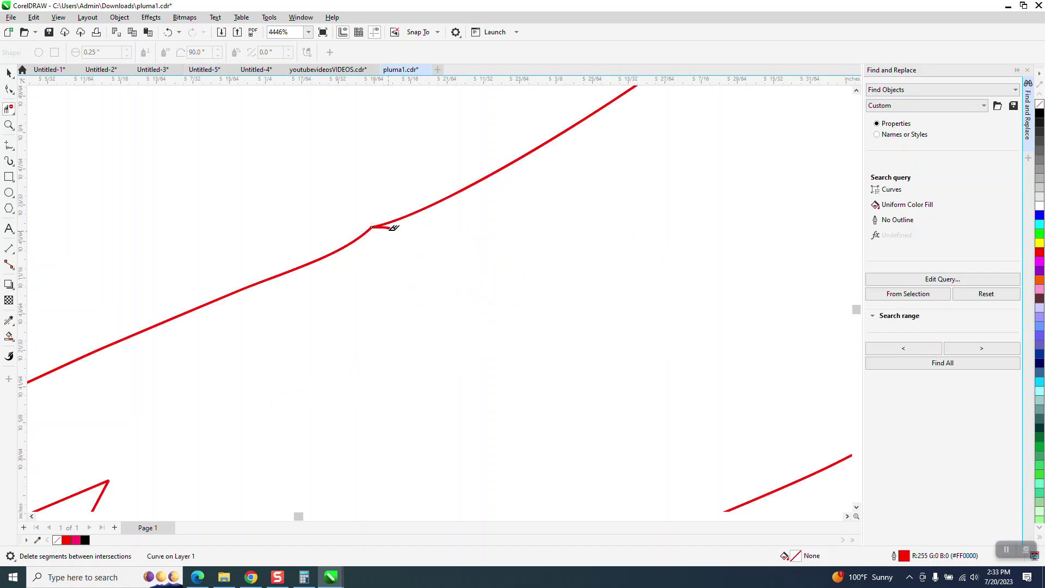
pyautogui.click(387, 228)
pyautogui.scroll(-2, 387, 256)
pyautogui.scroll(-4, 373, 264)
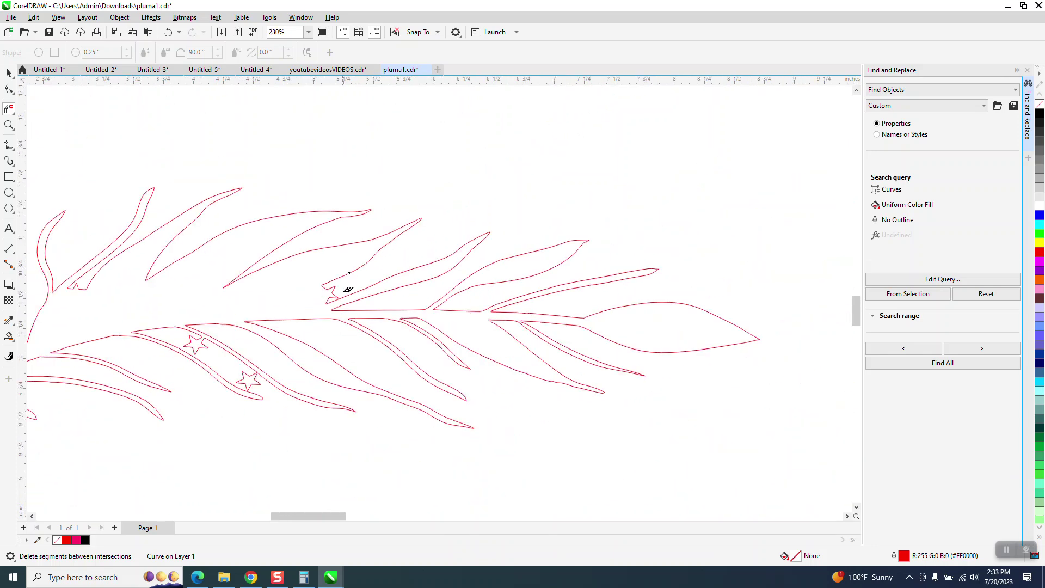
pyautogui.scroll(-2, 295, 305)
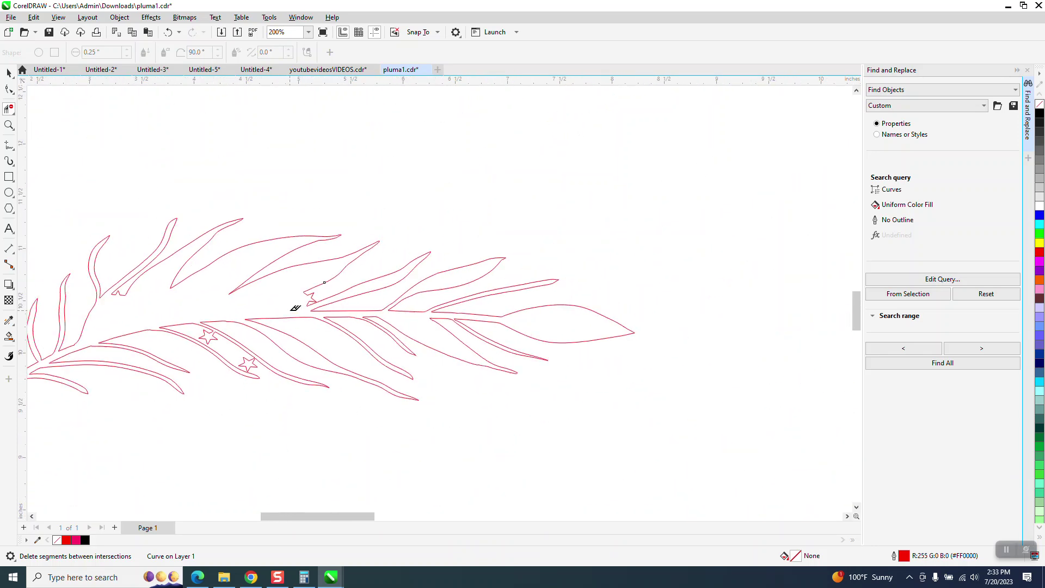
pyautogui.click(9, 73)
pyautogui.moveTo(207, 268); pyautogui.dragTo(219, 303)
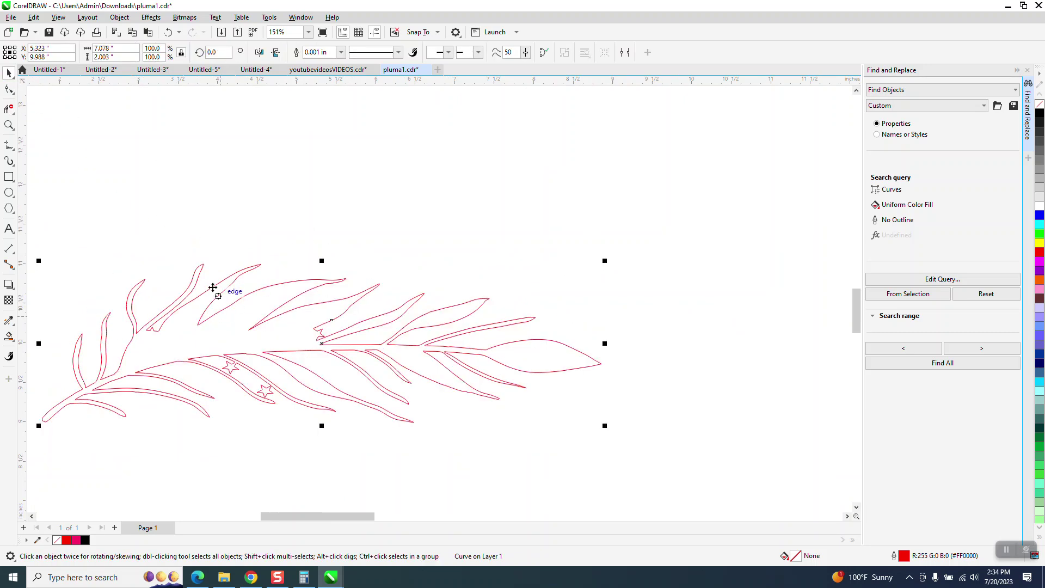
pyautogui.click(169, 32)
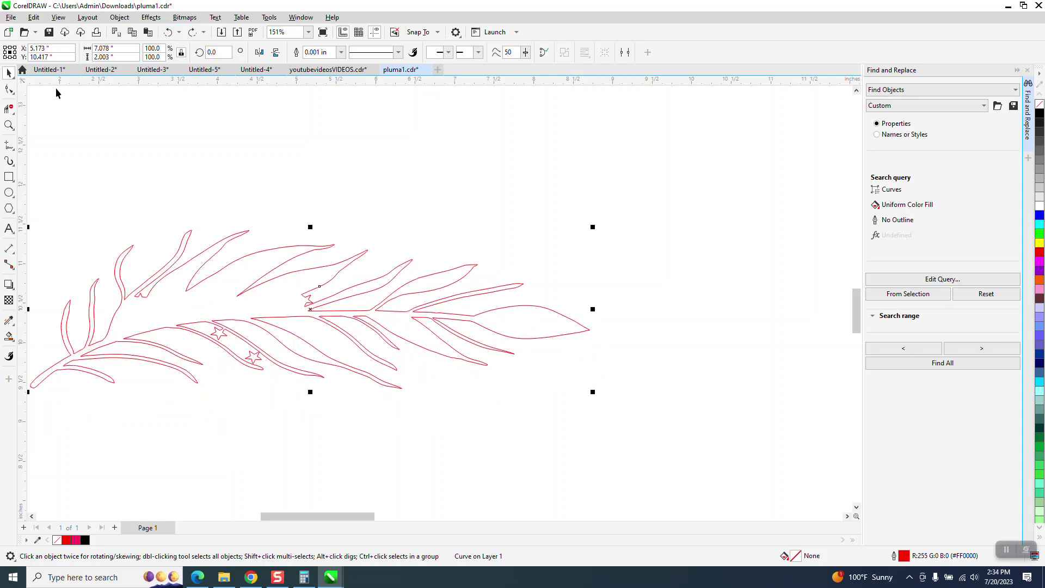
pyautogui.click(9, 123)
pyautogui.moveTo(100, 248); pyautogui.dragTo(303, 394)
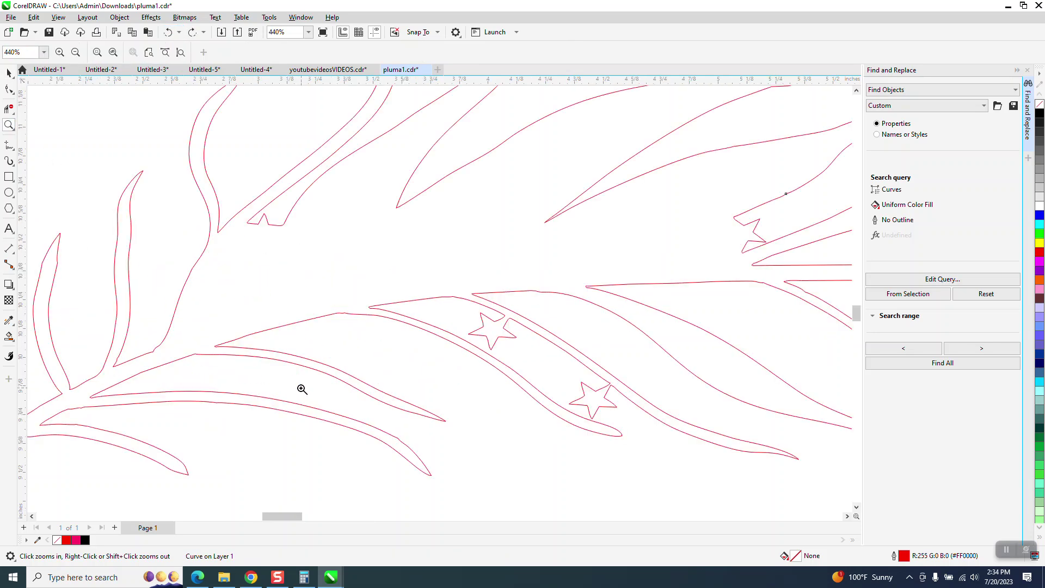
pyautogui.scroll(-3, 296, 381)
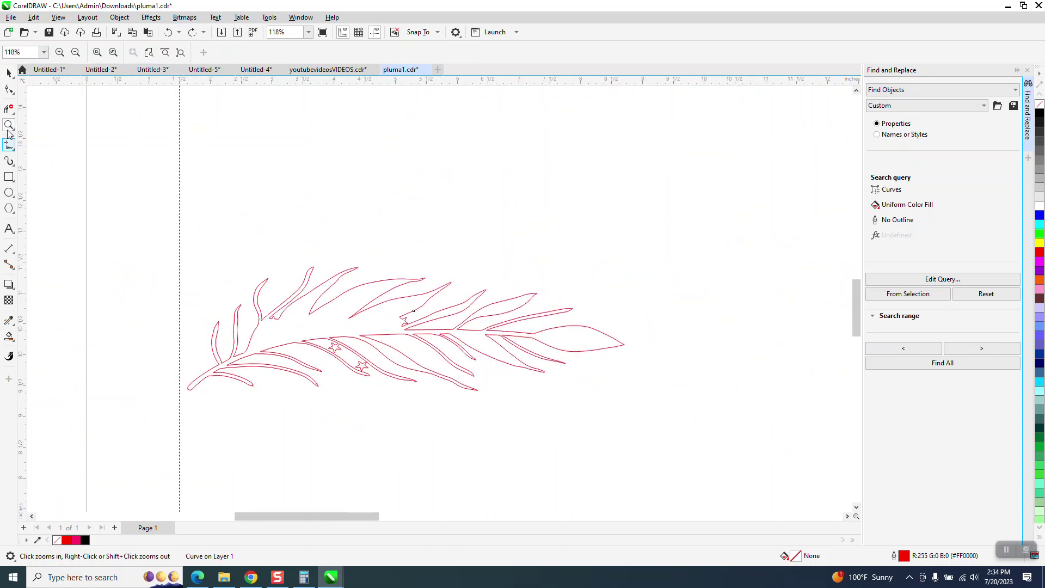
# Open the Contour settings for the red vein outline and close Find and Replace
pyautogui.click(9, 72)
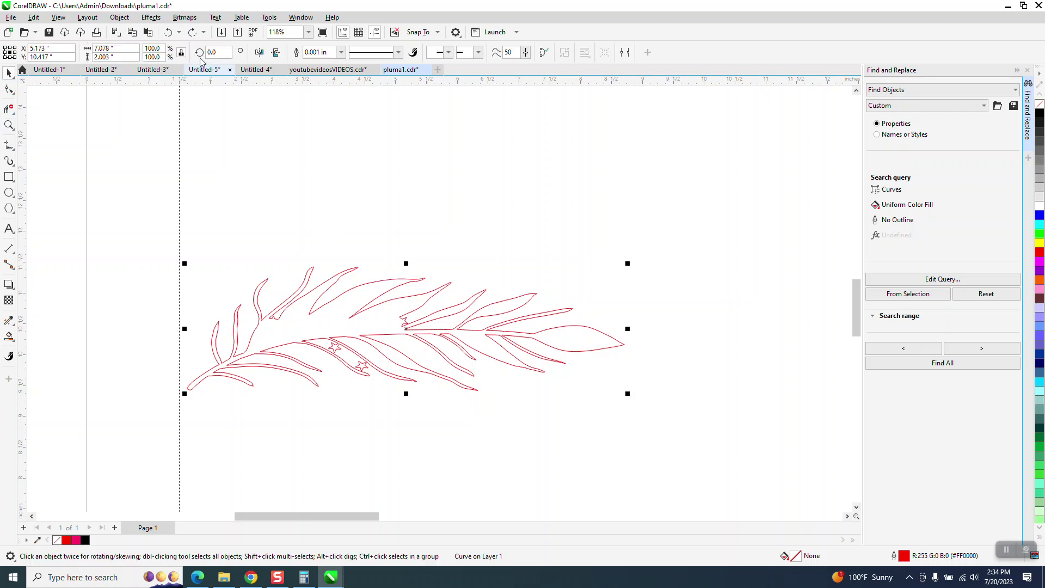
pyautogui.click(151, 18)
pyautogui.click(161, 267)
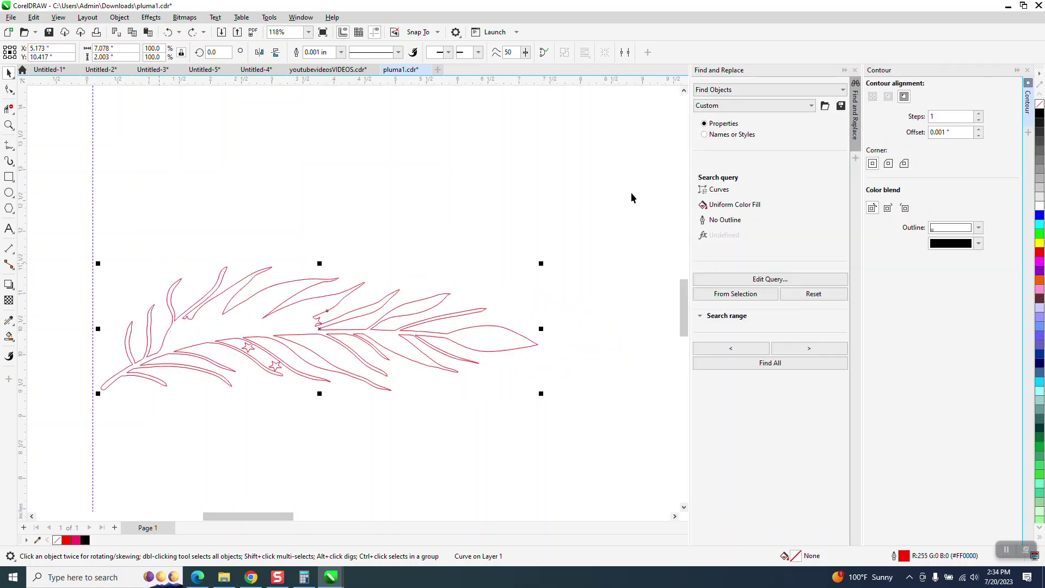
pyautogui.click(855, 70)
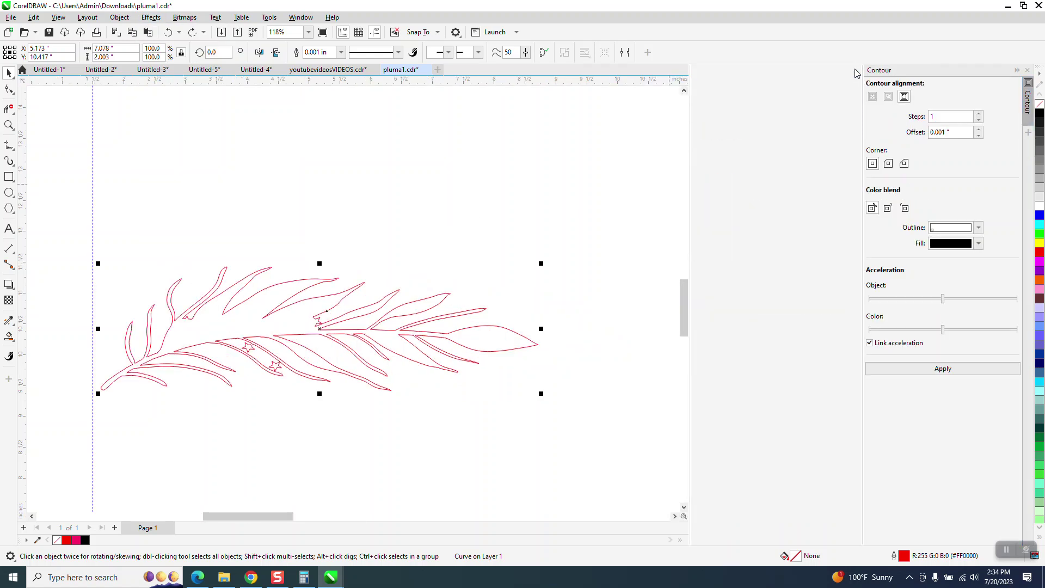
# Set the contour offset to 0.1 inch and the contour outline colour to black
pyautogui.click(952, 133)
pyautogui.doubleClick(954, 131)
pyautogui.write('.')
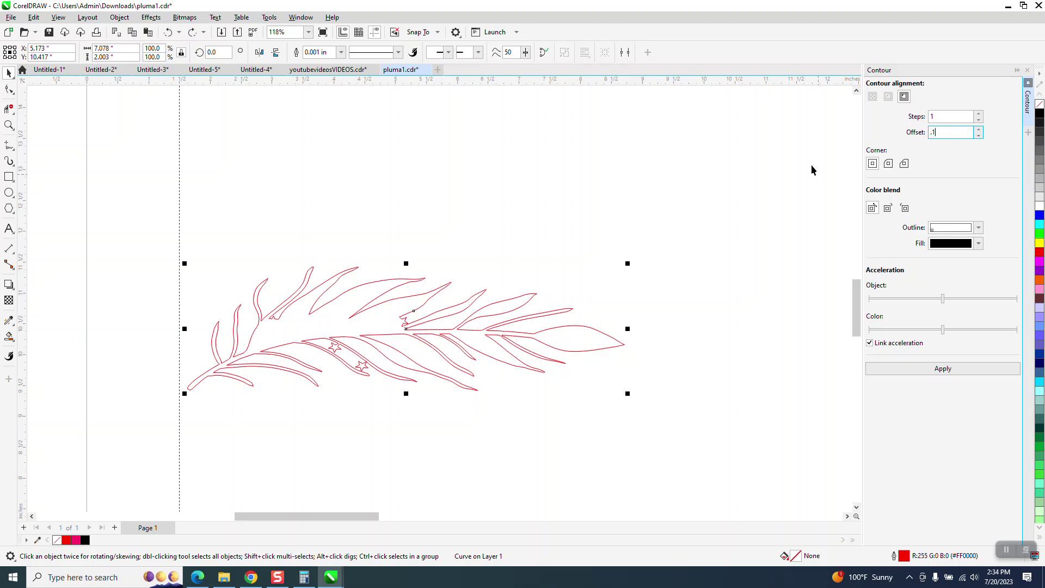
pyautogui.write('1')
pyautogui.click(978, 228)
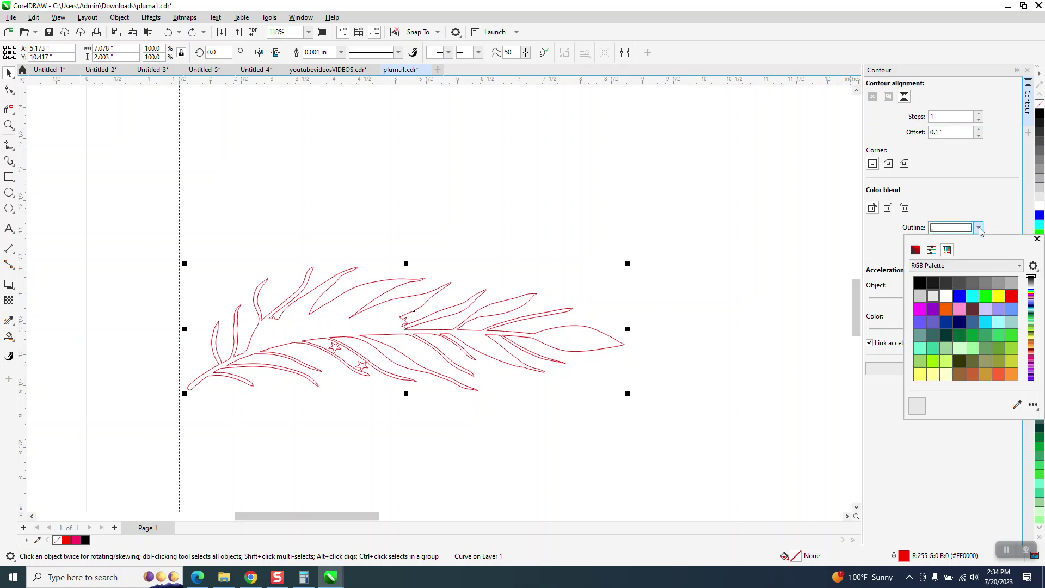
pyautogui.click(924, 285)
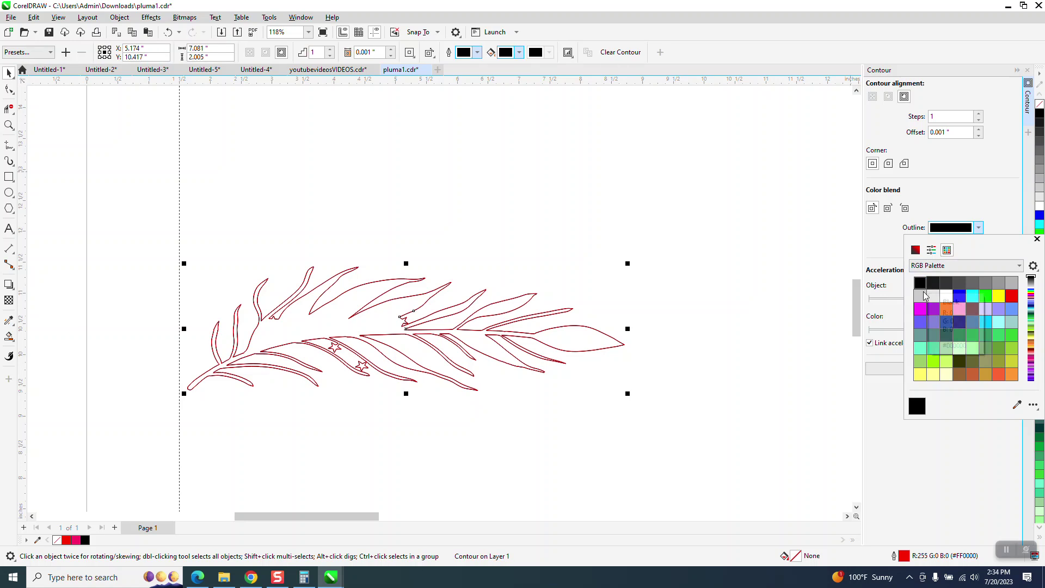
pyautogui.click(167, 35)
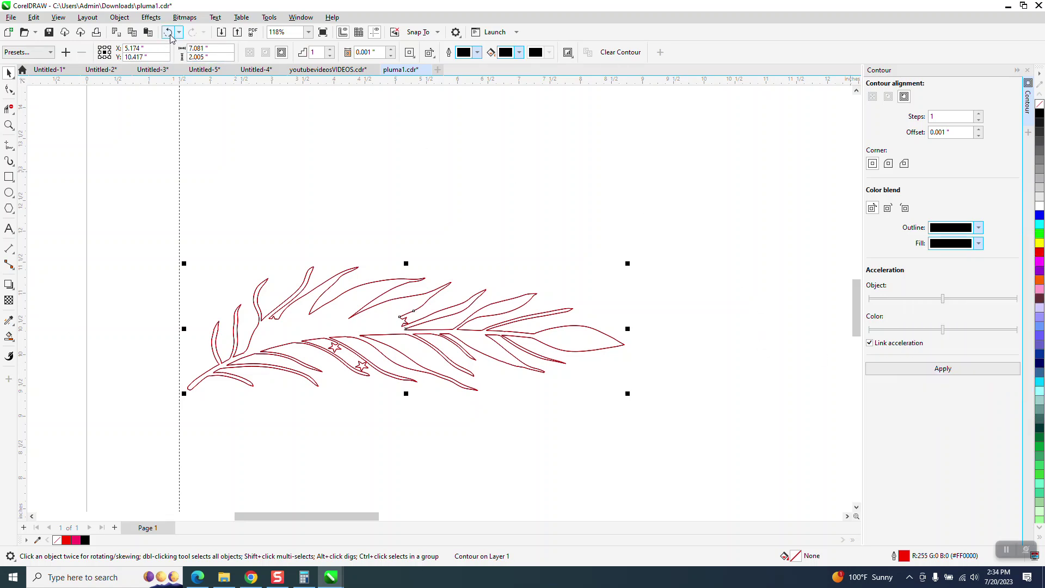
# Try a 0.1-inch outside contour with mitered corners around the red vein outline, and undo it
pyautogui.doubleClick(965, 132)
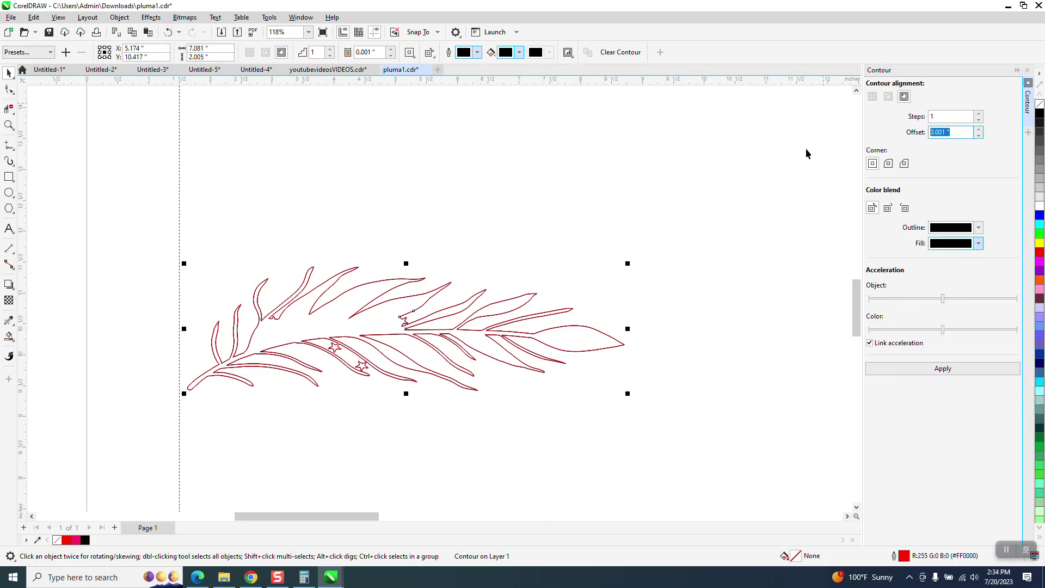
pyautogui.write('.1')
pyautogui.click(952, 370)
pyautogui.click(954, 373)
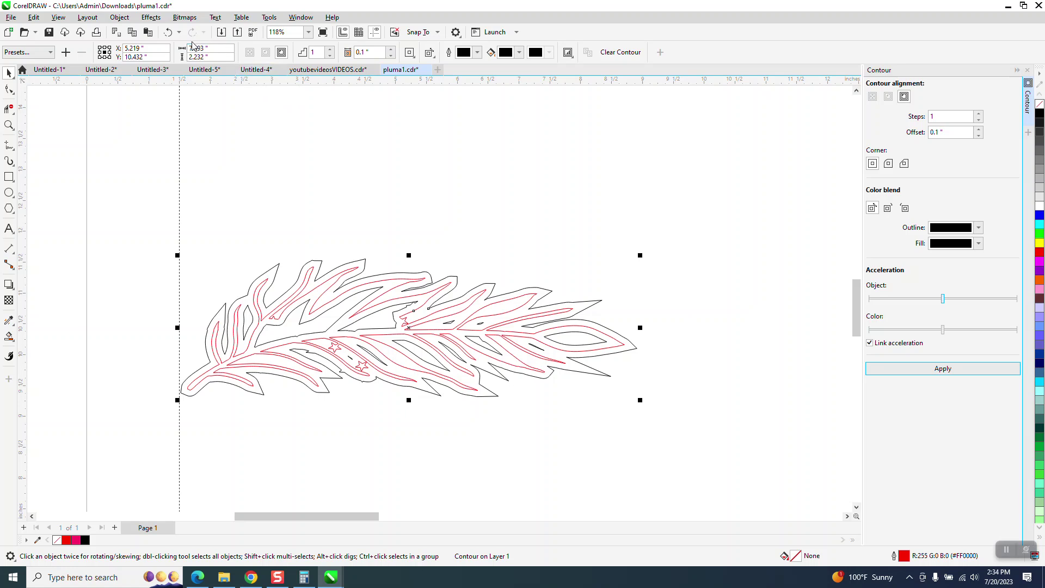
pyautogui.click(168, 32)
# Try the contour with rounded corners at the 0.001-inch offset, and undo it
pyautogui.click(888, 164)
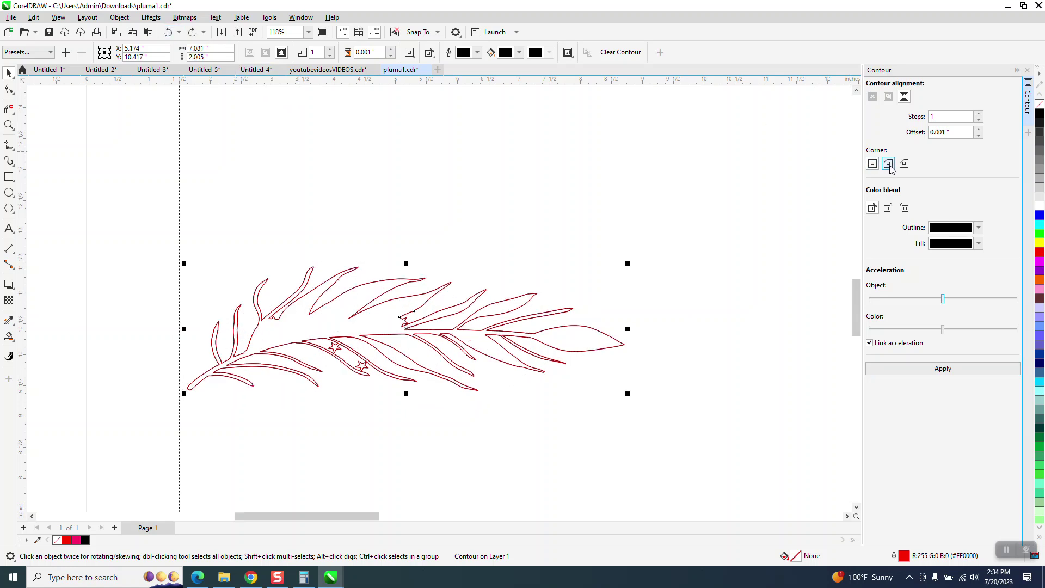
pyautogui.click(943, 367)
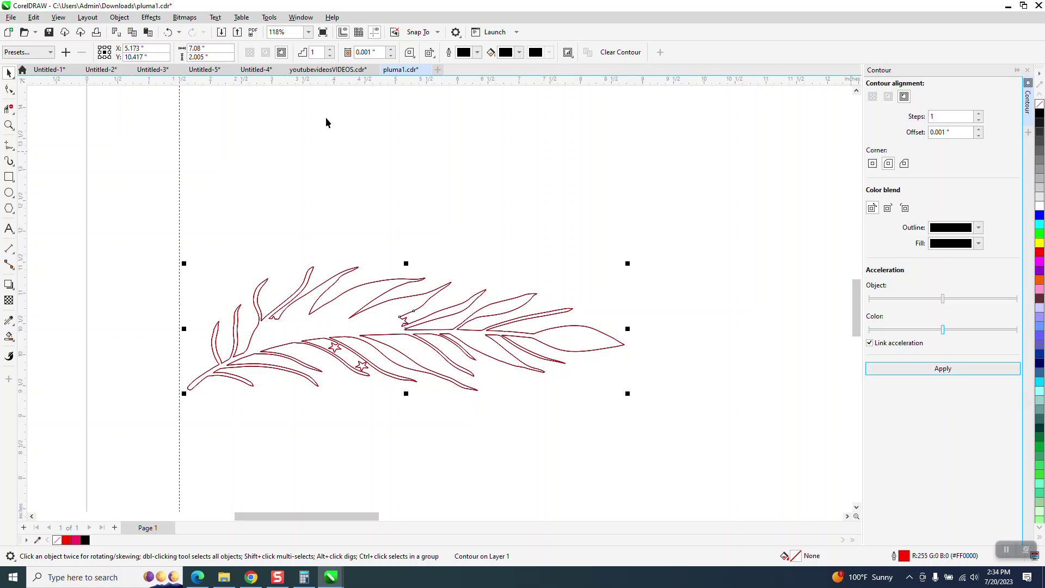
pyautogui.click(168, 32)
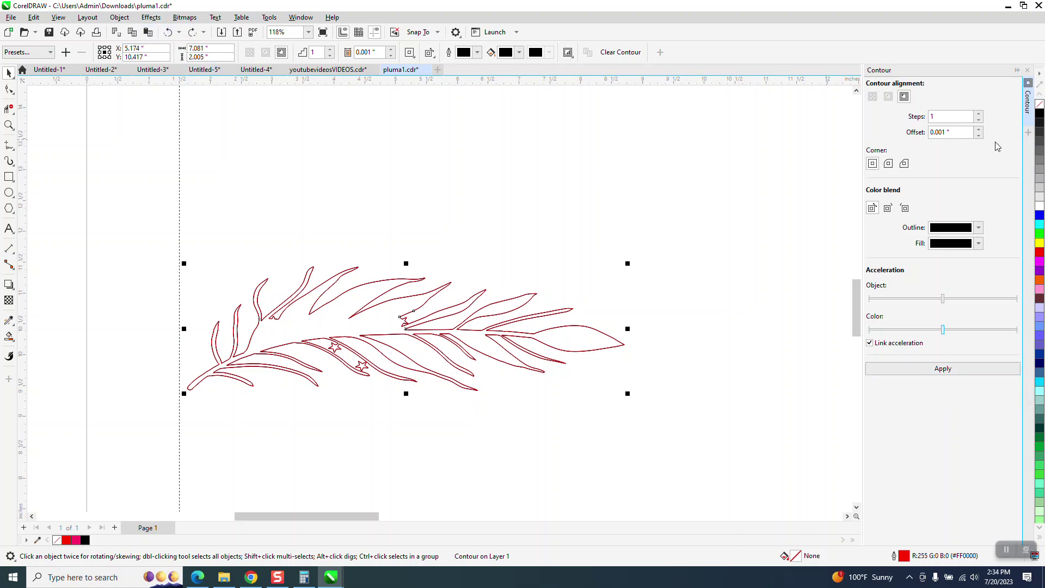
# Apply a 0.1-inch outside contour with rounded corners to the red vein outline
pyautogui.click(971, 133)
pyautogui.write('.1')
pyautogui.click(889, 163)
pyautogui.click(951, 369)
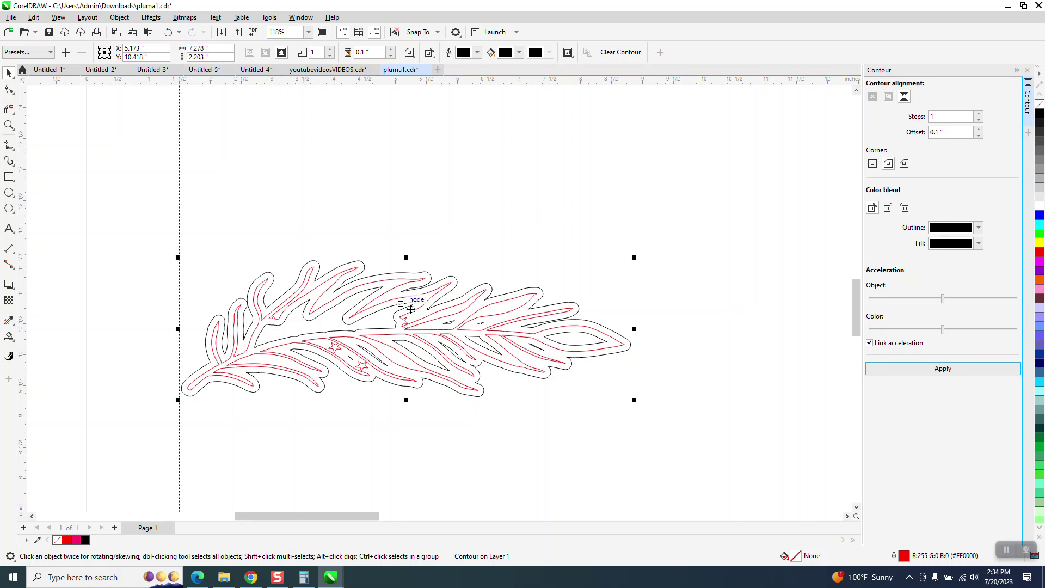
# Select the contoured vein outline and break the contour apart from the original curve
pyautogui.click(119, 17)
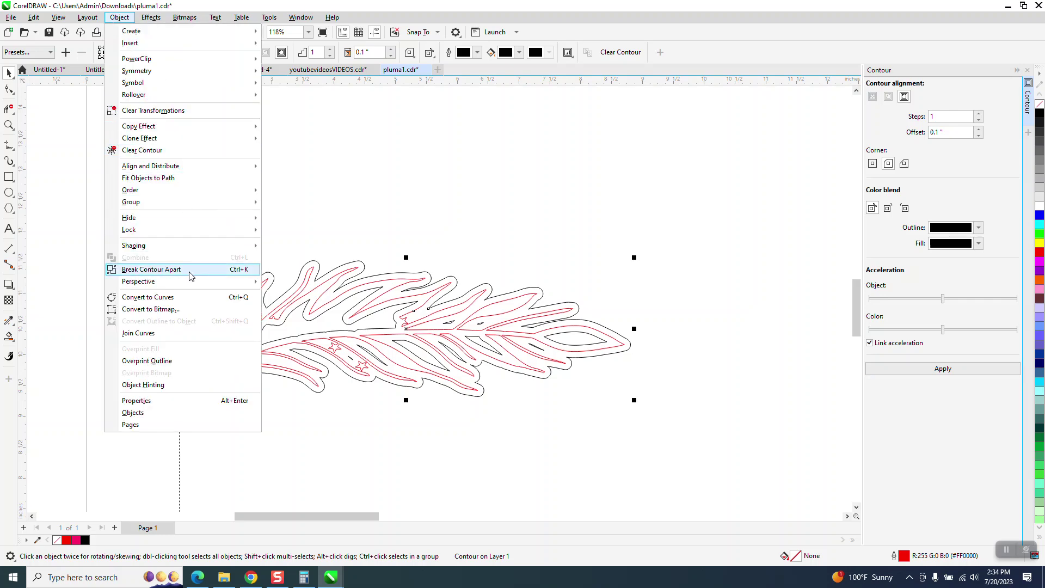
pyautogui.click(294, 193)
pyautogui.scroll(-2, 295, 190)
pyautogui.moveTo(202, 177); pyautogui.dragTo(553, 376)
pyautogui.click(119, 17)
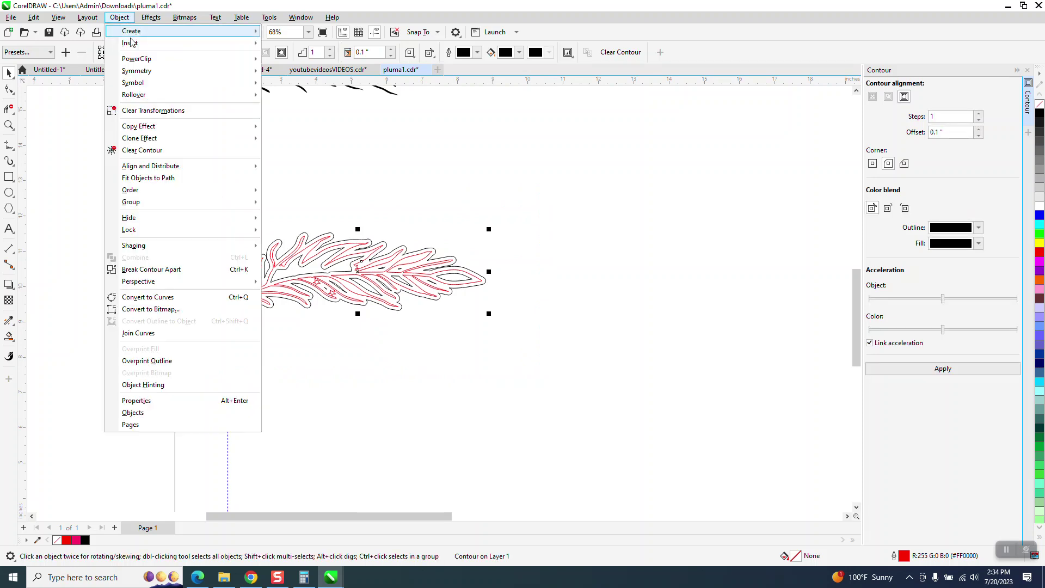
pyautogui.click(191, 271)
# Nudge the black contour curve down 3 inches and give it a red hairline outline
pyautogui.click(258, 306)
pyautogui.click(260, 306)
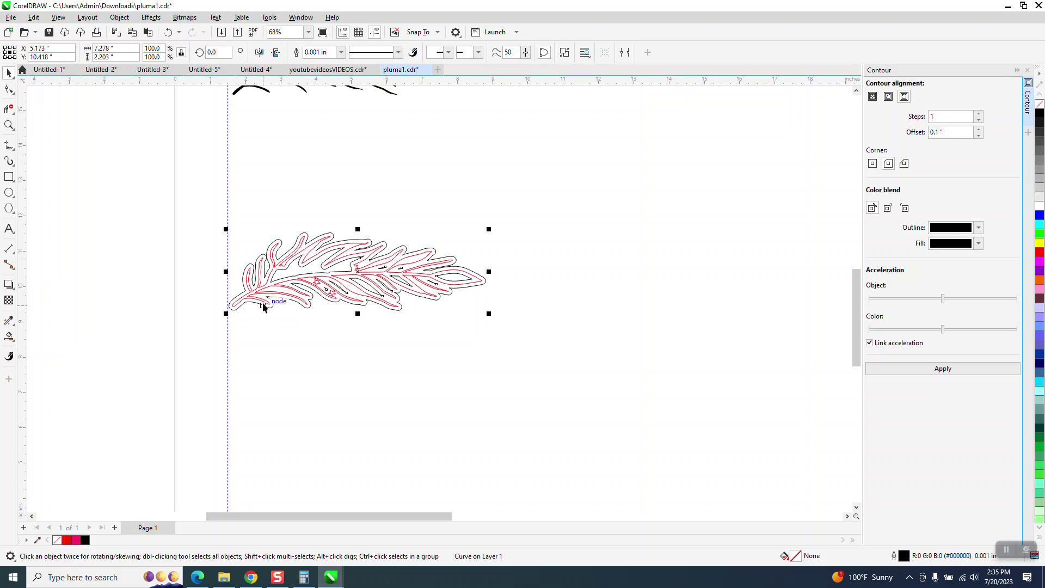
pyautogui.press('Down')
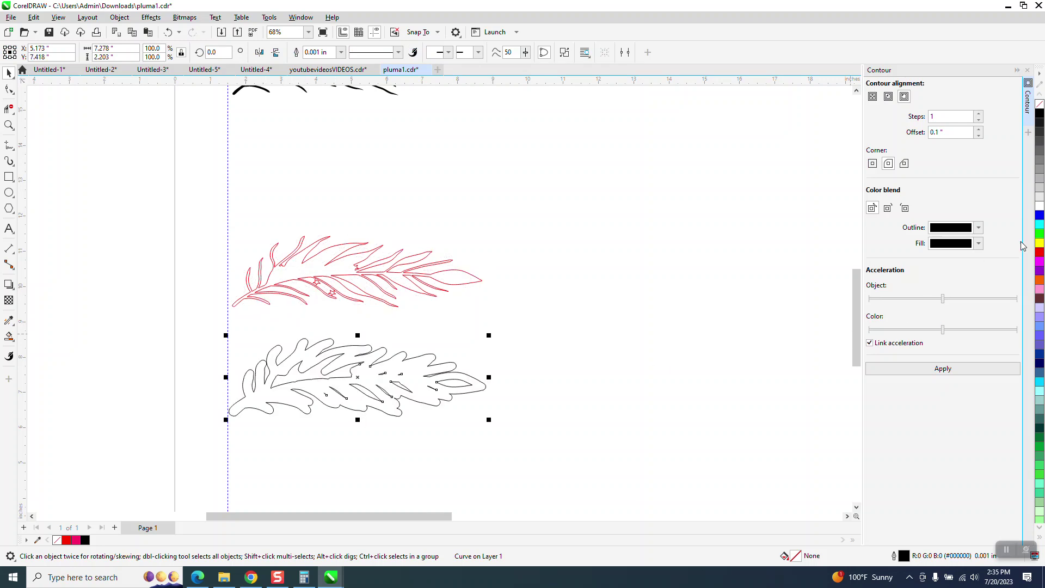
pyautogui.rightClick(1040, 254)
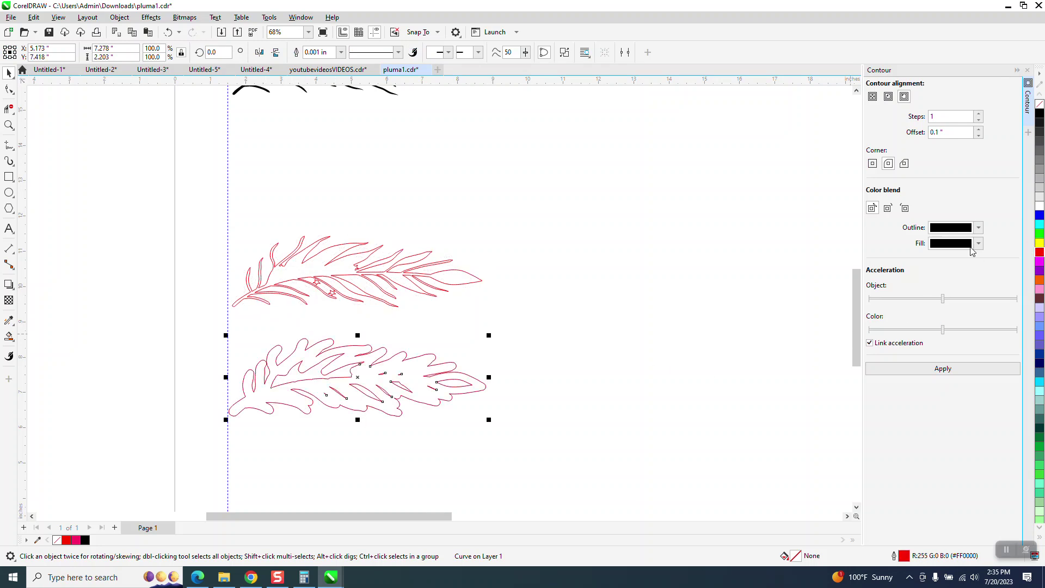
pyautogui.click(340, 52)
pyautogui.click(318, 71)
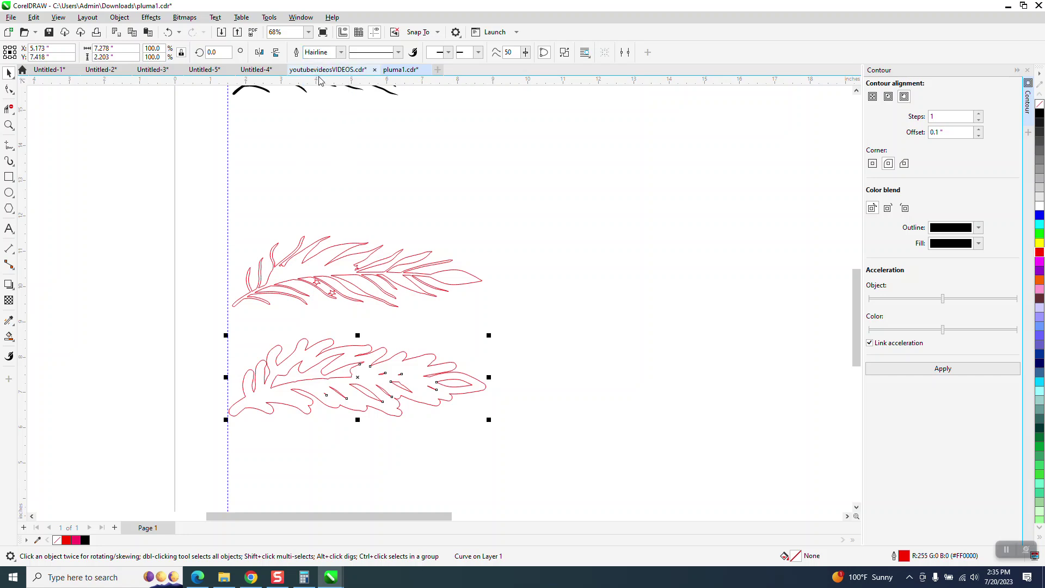
# Delete the original red vein outline above the new red contour
pyautogui.moveTo(215, 212); pyautogui.dragTo(532, 315)
pyautogui.press('Delete')
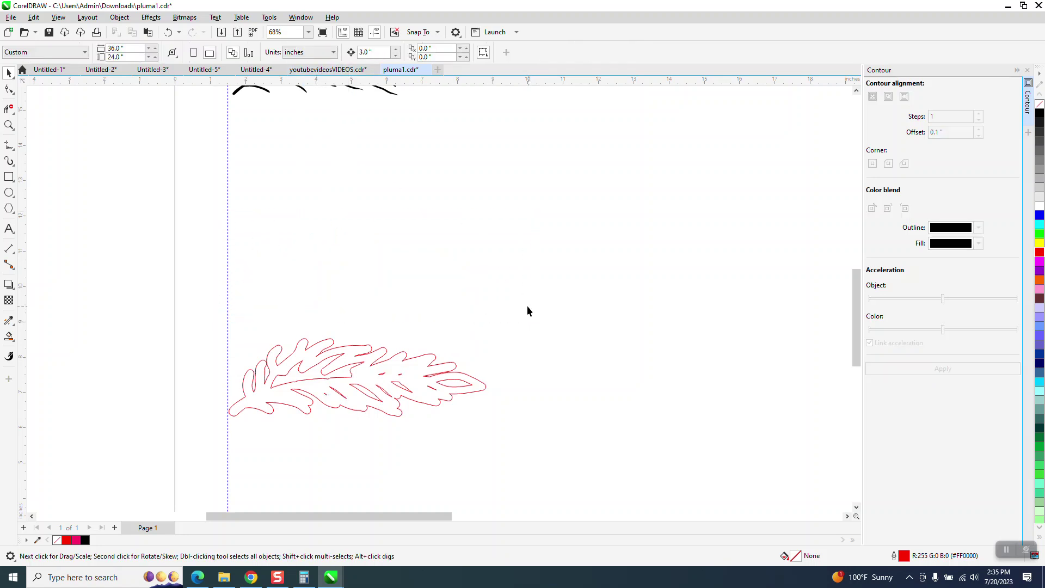
pyautogui.scroll(-2, 501, 306)
pyautogui.scroll(-3, 386, 215)
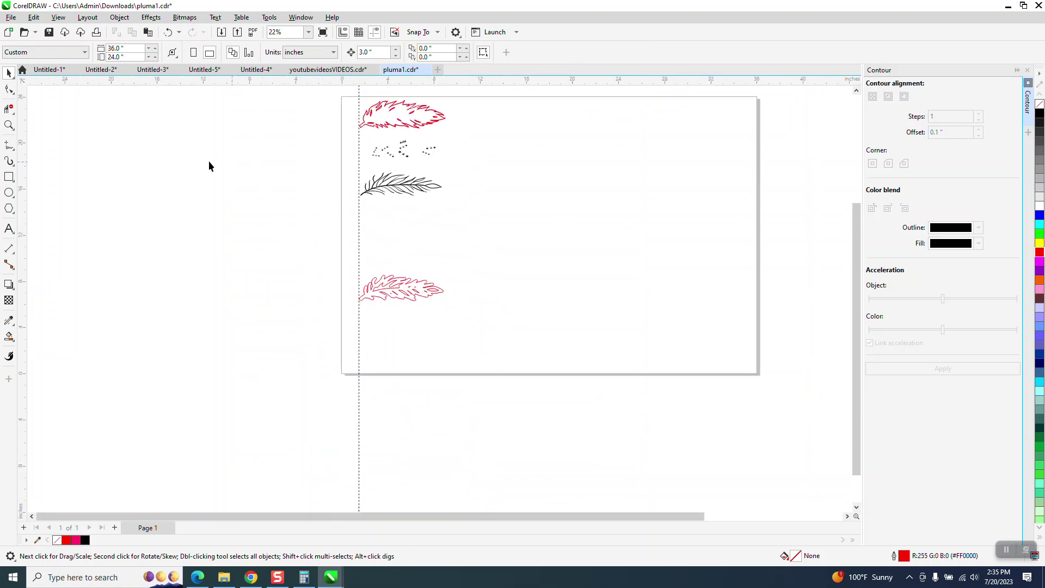
# Examine the AHM letters and the striped stars up close for tracing flaws
pyautogui.click(8, 125)
pyautogui.moveTo(376, 154); pyautogui.dragTo(558, 198)
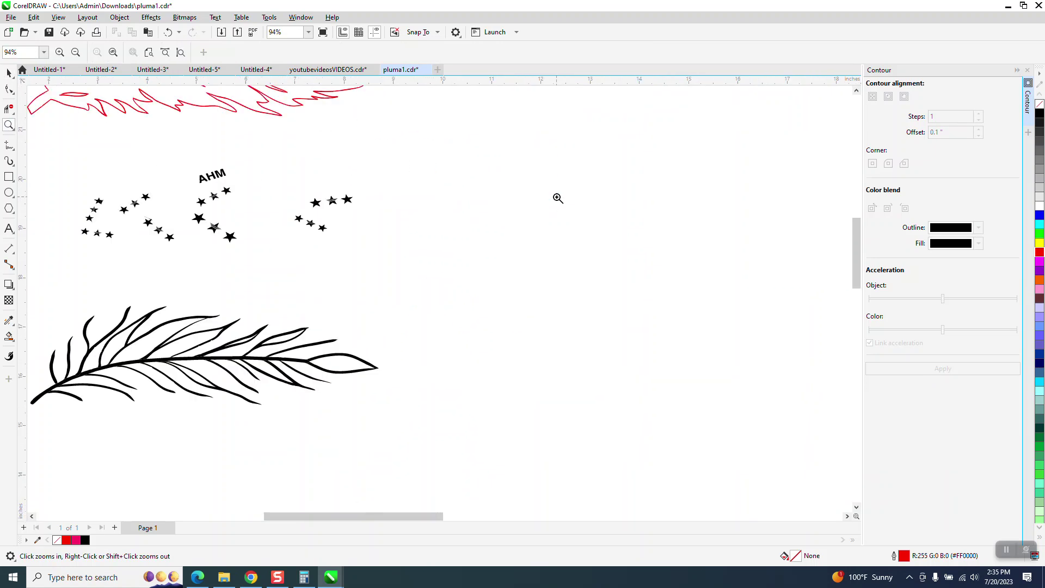
pyautogui.moveTo(158, 154); pyautogui.dragTo(366, 244)
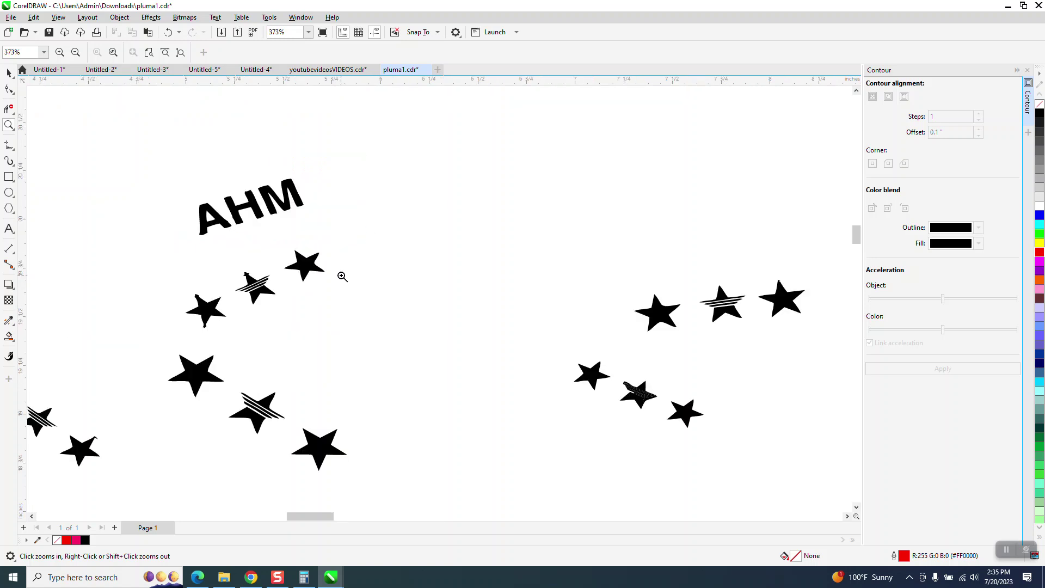
pyautogui.moveTo(296, 332); pyautogui.dragTo(297, 332)
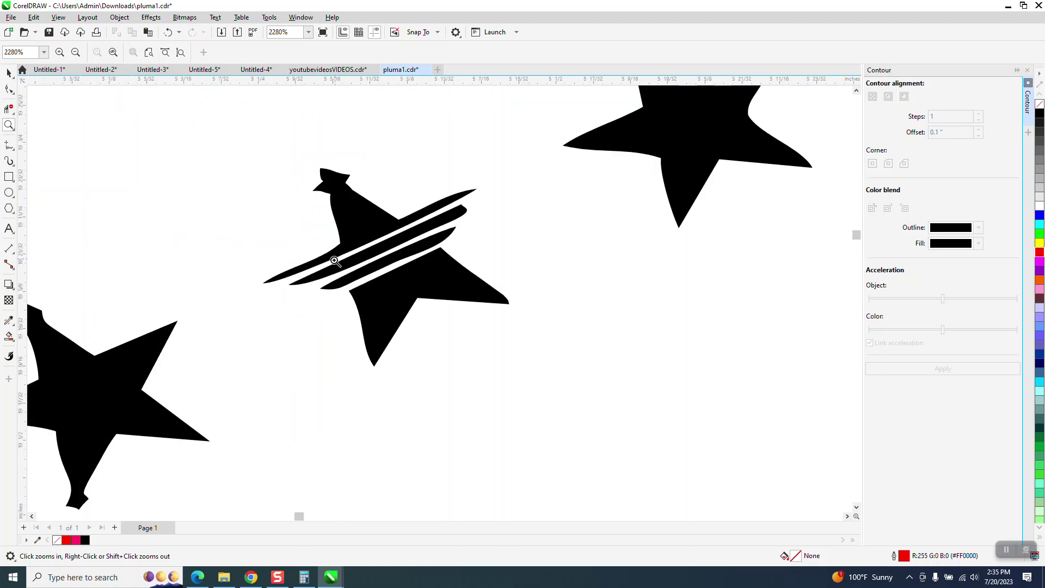
pyautogui.scroll(-3, 330, 259)
pyautogui.scroll(-8, 331, 260)
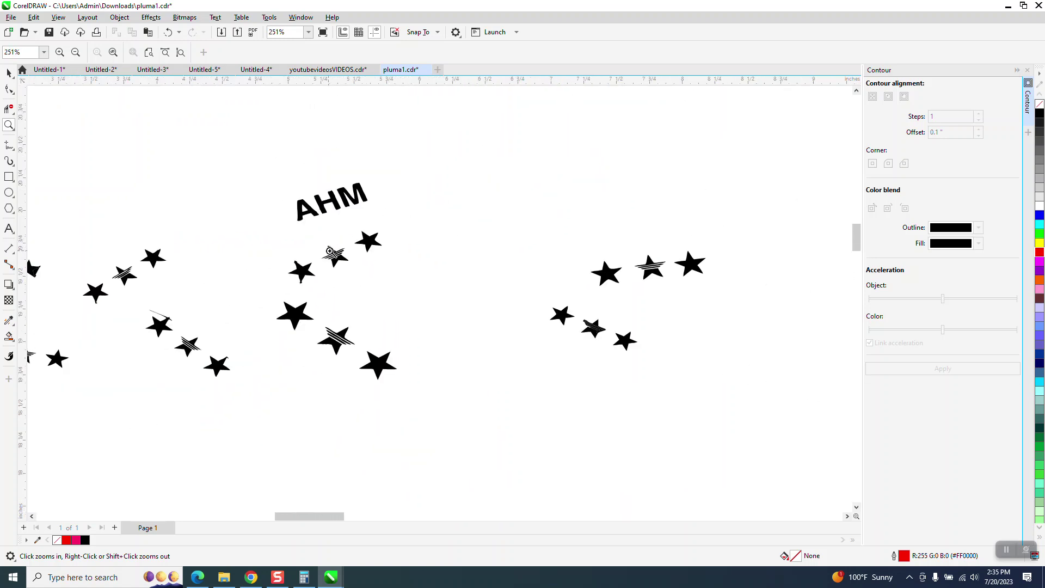
pyautogui.scroll(-2, 488, 273)
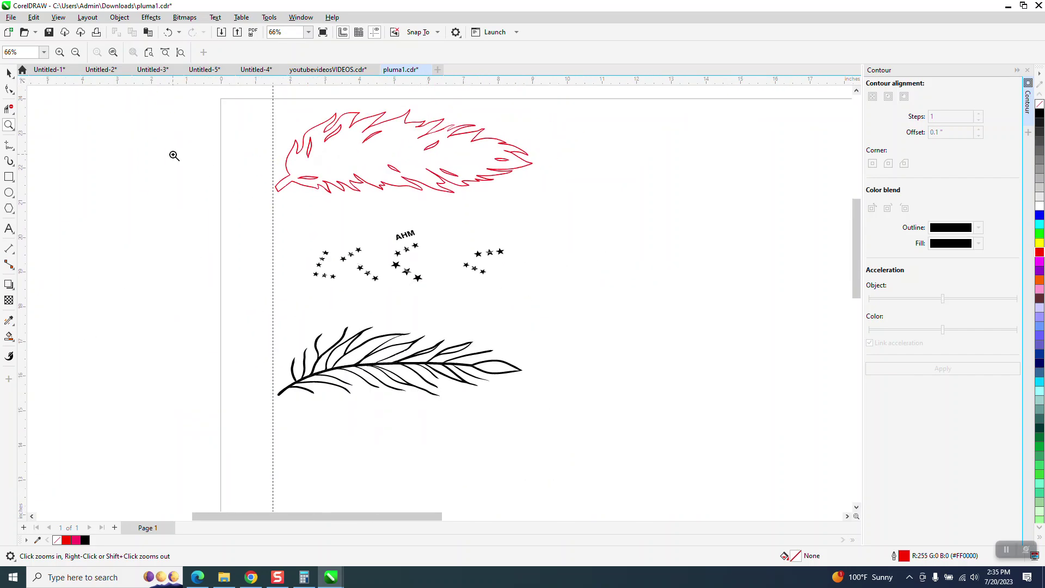
# Move the red rounded contour up 9 inches so it surrounds the black veins
pyautogui.click(9, 72)
pyautogui.scroll(-3, 217, 216)
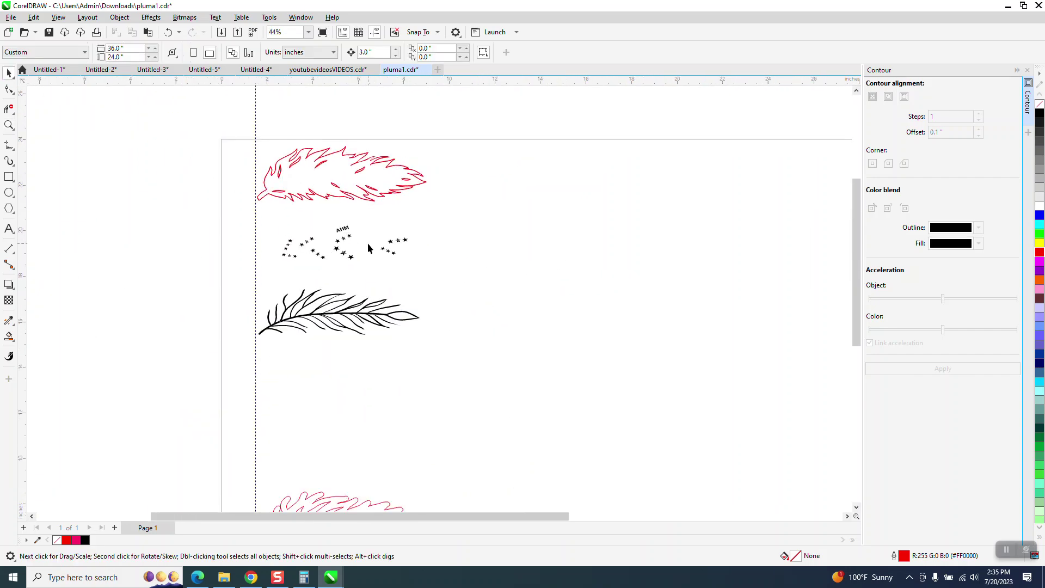
pyautogui.click(347, 420)
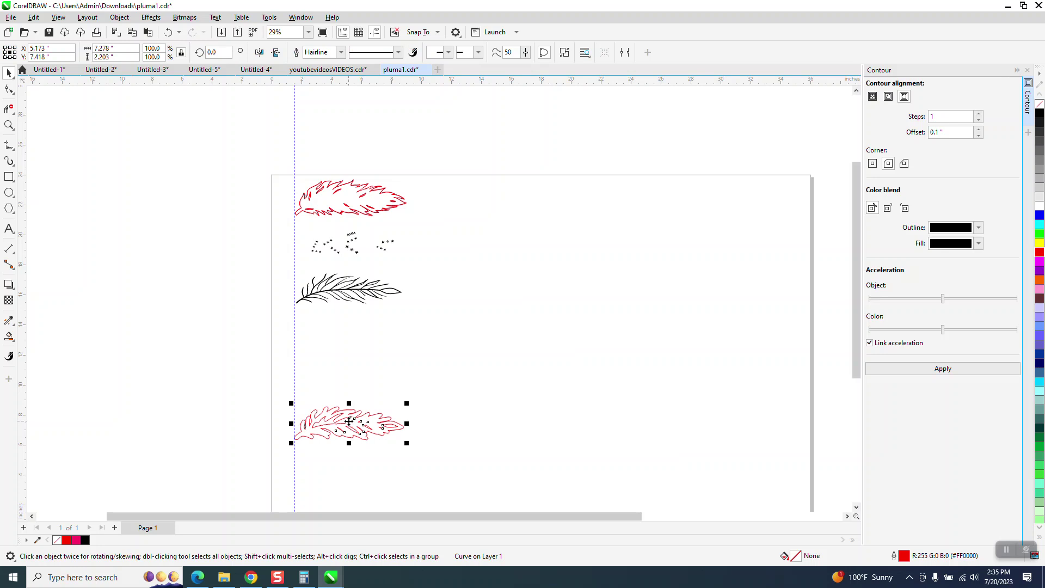
pyautogui.hotkey('ctrl', 'z')
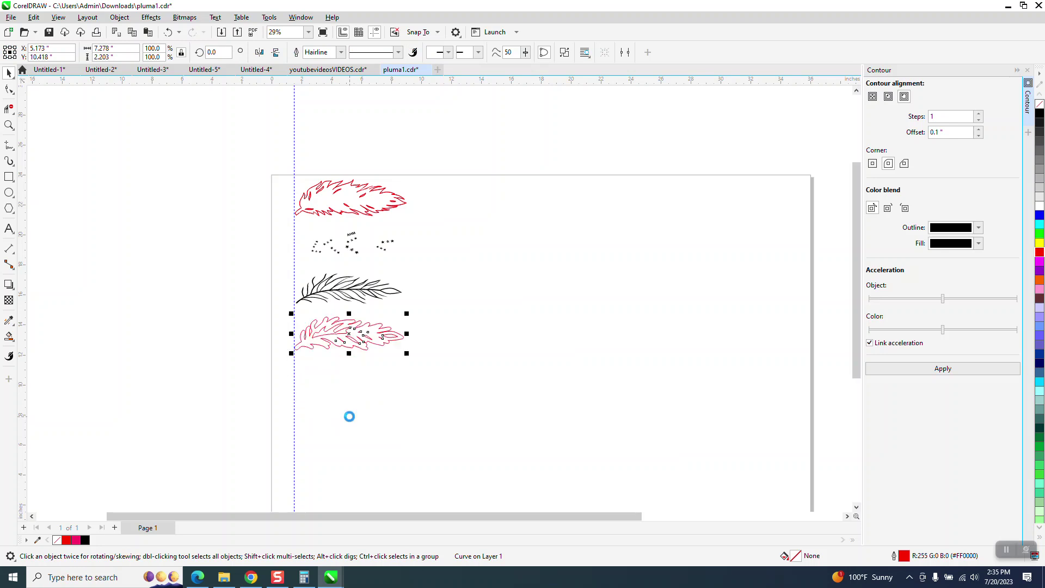
pyautogui.click(9, 125)
pyautogui.moveTo(614, 376); pyautogui.dragTo(613, 376)
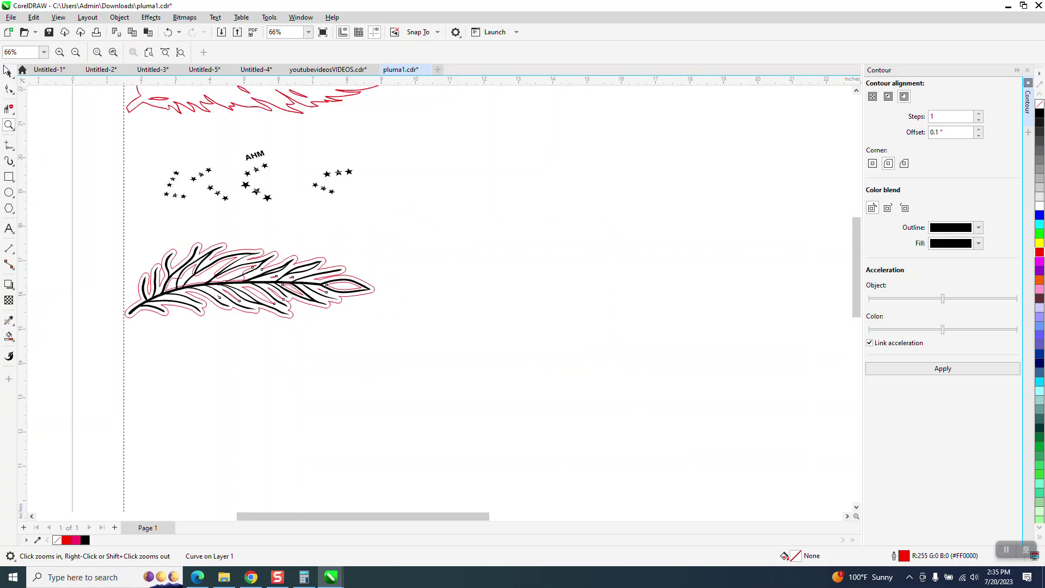
# Group all the stars with the AHM letters and move the group down 3 inches onto the veins
pyautogui.click(8, 71)
pyautogui.moveTo(97, 131); pyautogui.dragTo(212, 185)
pyautogui.moveTo(379, 220); pyautogui.dragTo(380, 219)
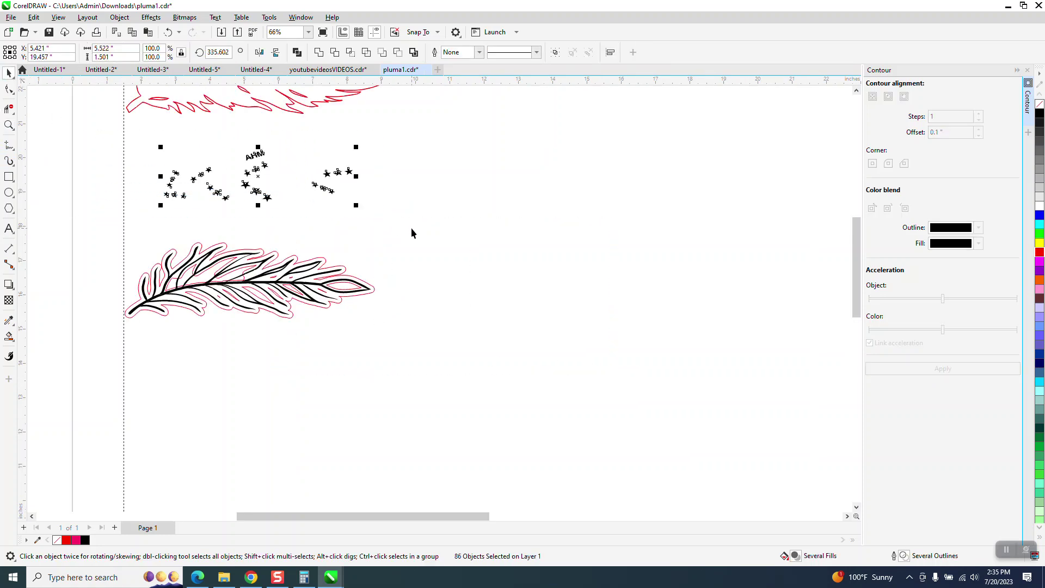
pyautogui.press('Down')
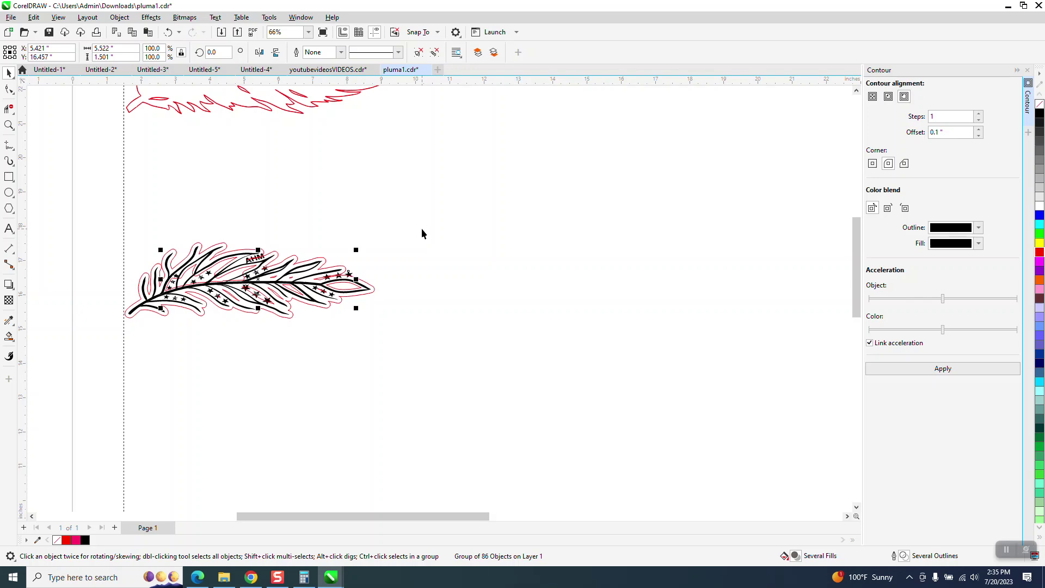
# Draw a 3-point curve bridging the gap between the two red contour lobes above the AHM letters
pyautogui.click(9, 124)
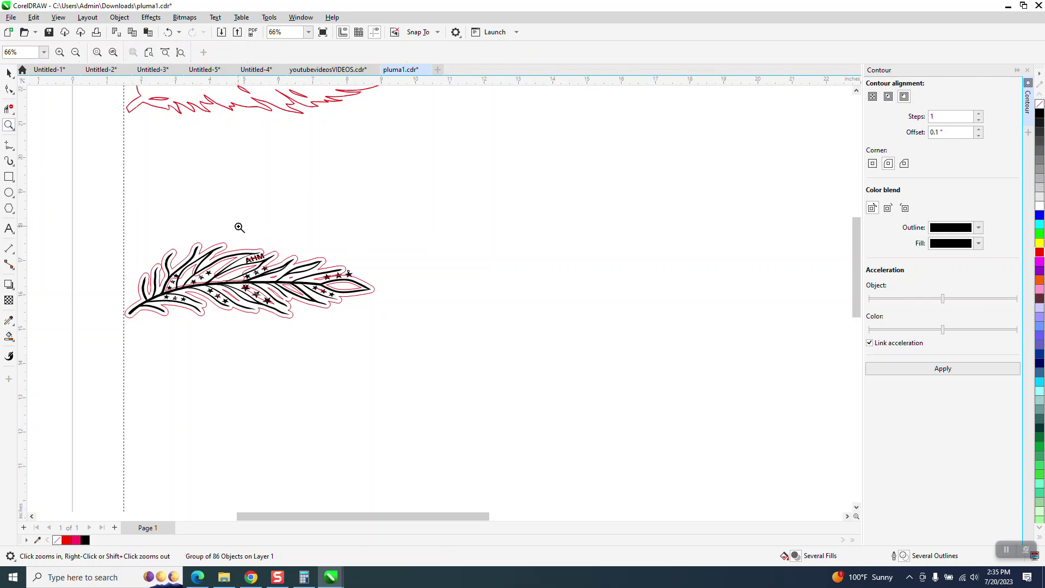
pyautogui.moveTo(238, 225); pyautogui.dragTo(365, 293)
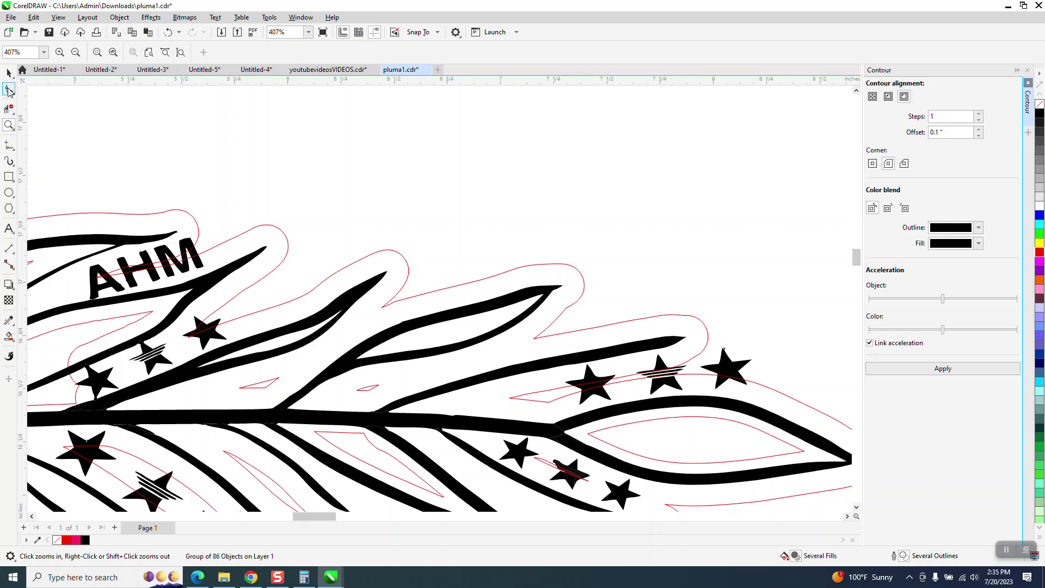
pyautogui.click(13, 148)
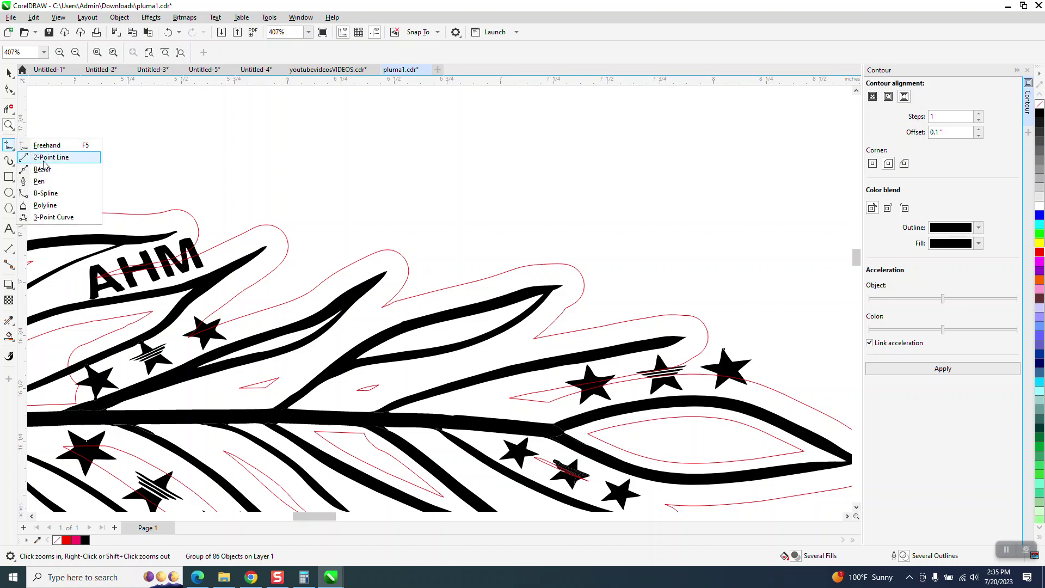
pyautogui.click(53, 217)
pyautogui.moveTo(256, 230); pyautogui.dragTo(209, 233)
pyautogui.click(215, 231)
# Delete the red contour segments that dip in under the new bridging curve with Virtual Segment Delete
pyautogui.click(9, 108)
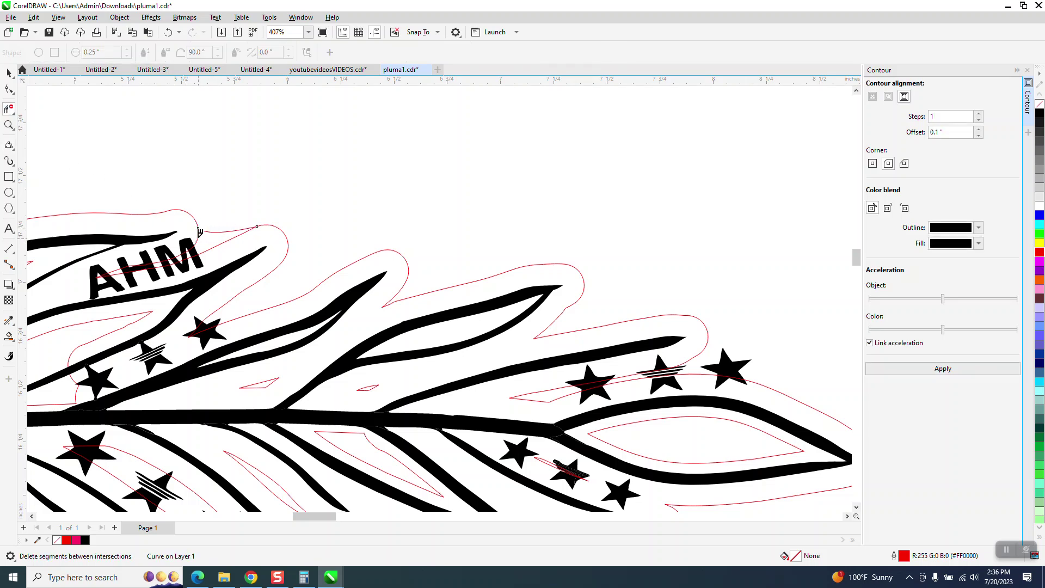
pyautogui.click(214, 247)
pyautogui.click(9, 72)
pyautogui.click(145, 128)
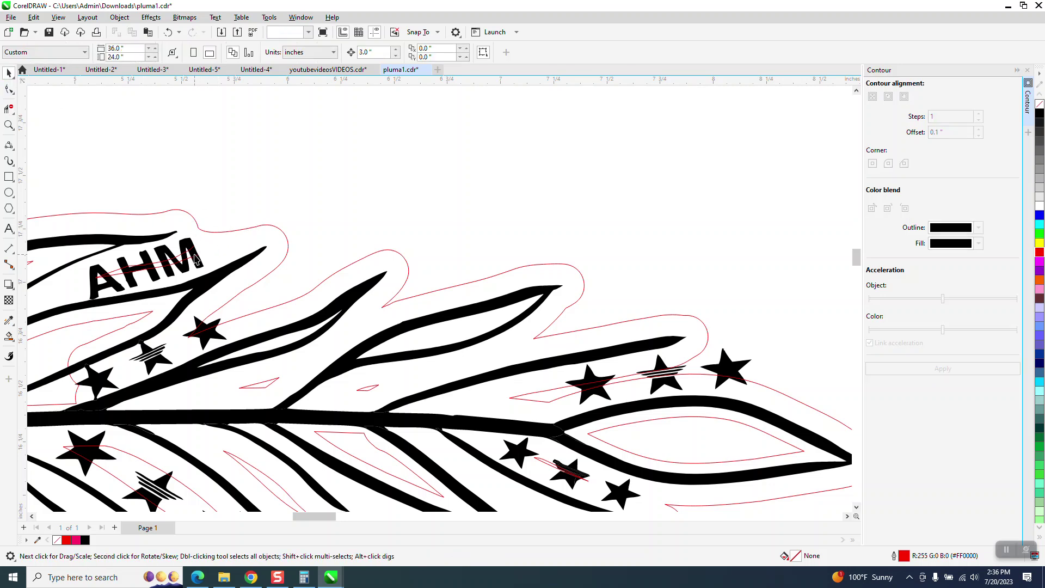
# Move the stars and AHM group up 3 inches and delete the leftover inner contour line and small red triangles between the veins
pyautogui.click(194, 258)
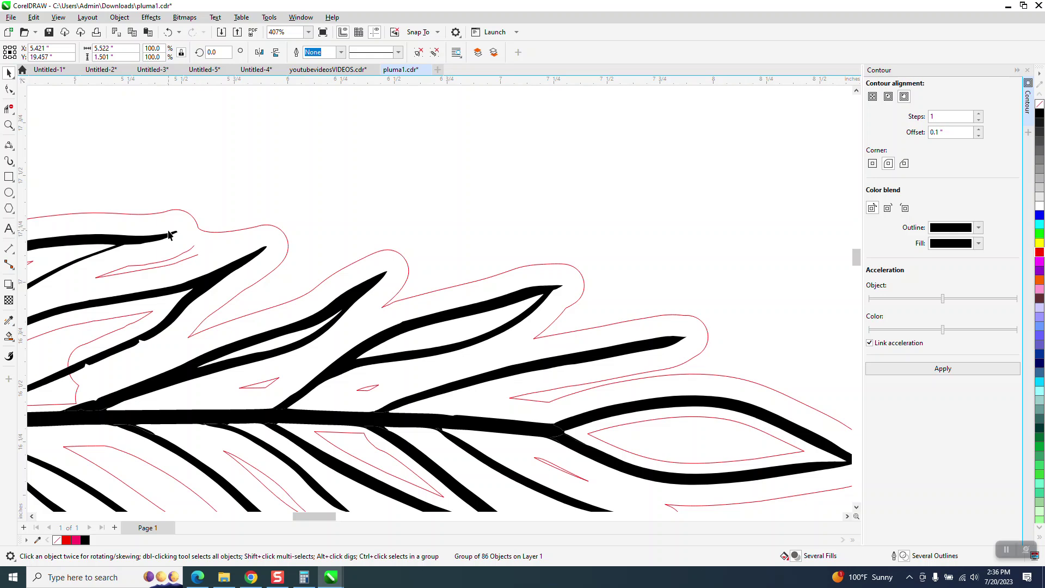
pyautogui.click(6, 108)
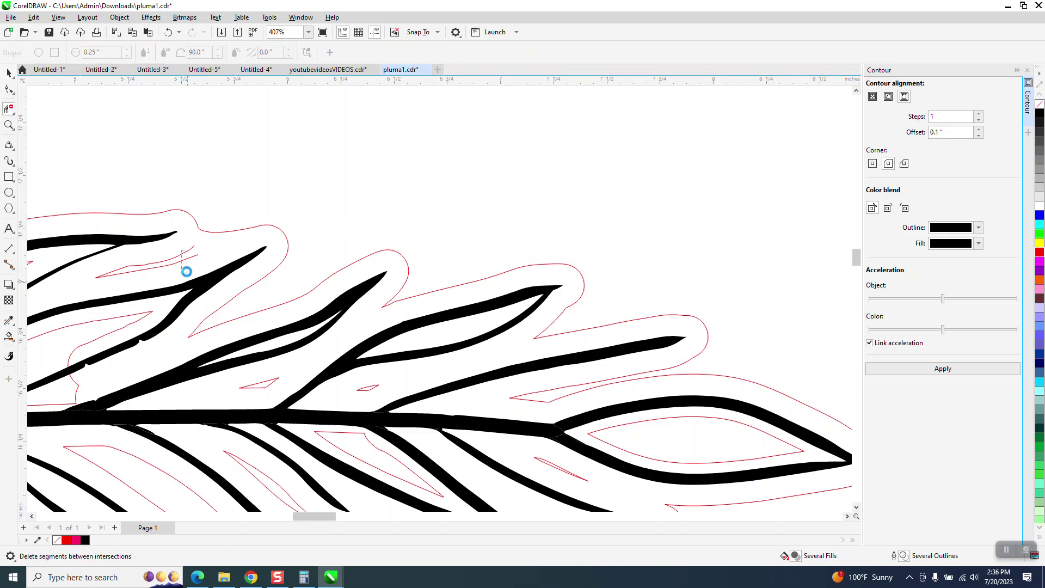
pyautogui.scroll(-1, 195, 245)
pyautogui.scroll(-1, 194, 245)
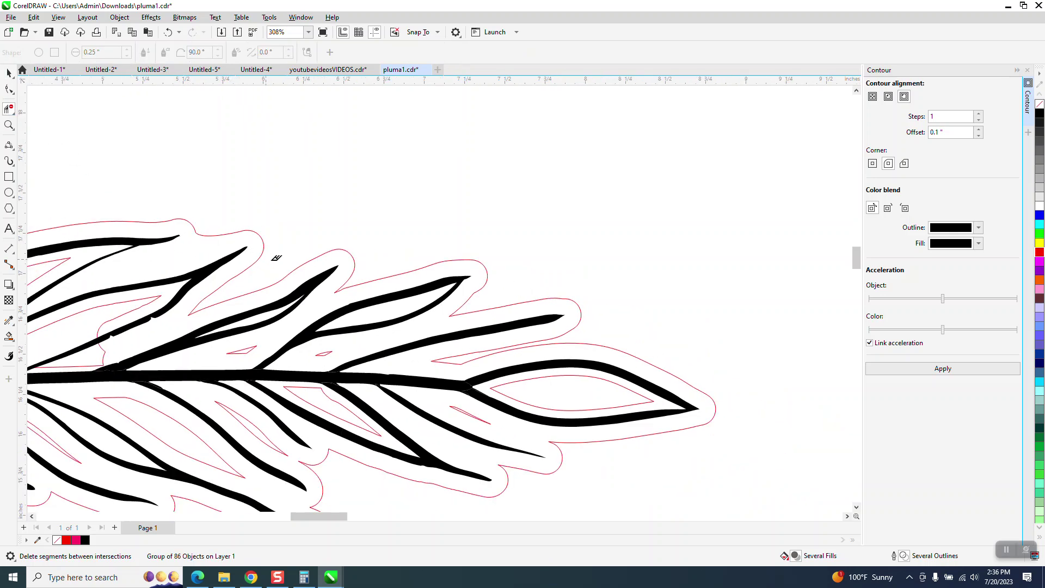
pyautogui.click(326, 353)
pyautogui.click(247, 351)
# Select the red contour and clear it away from the black veins, leaving the notched branch exposed
pyautogui.click(9, 124)
pyautogui.moveTo(111, 335); pyautogui.dragTo(200, 359)
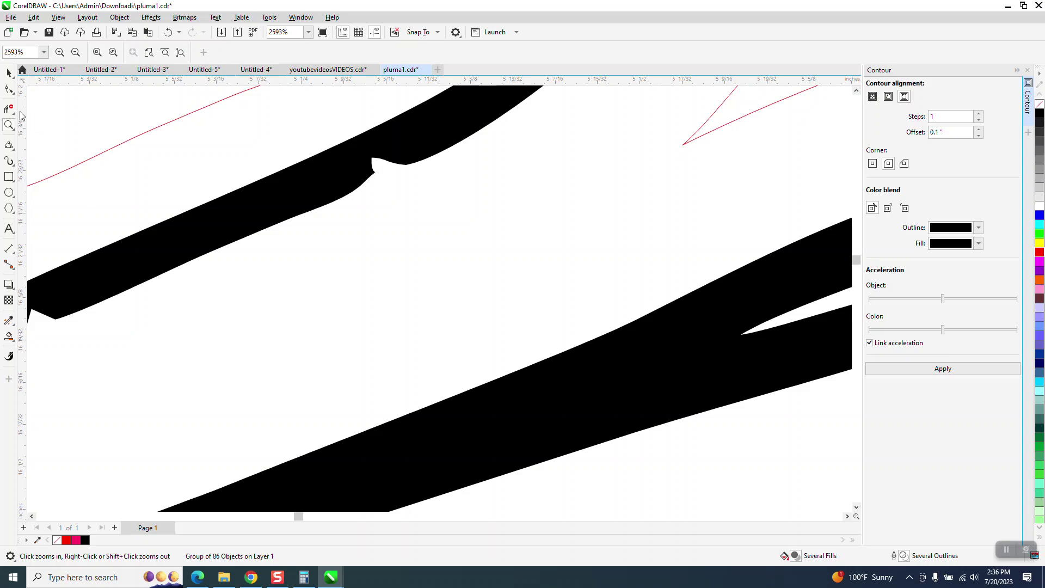
pyautogui.click(9, 88)
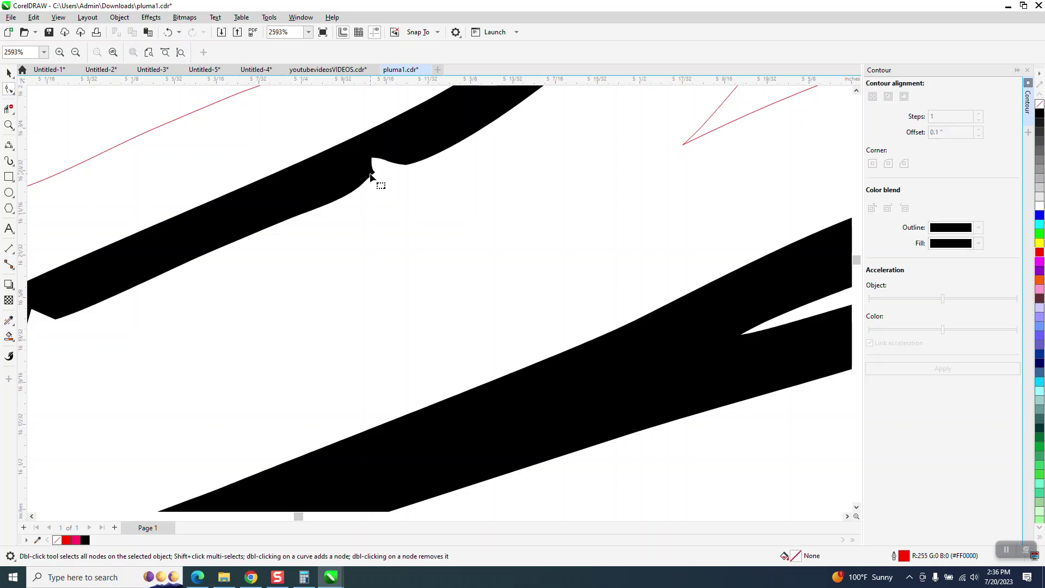
pyautogui.click(8, 72)
pyautogui.scroll(-2, 381, 288)
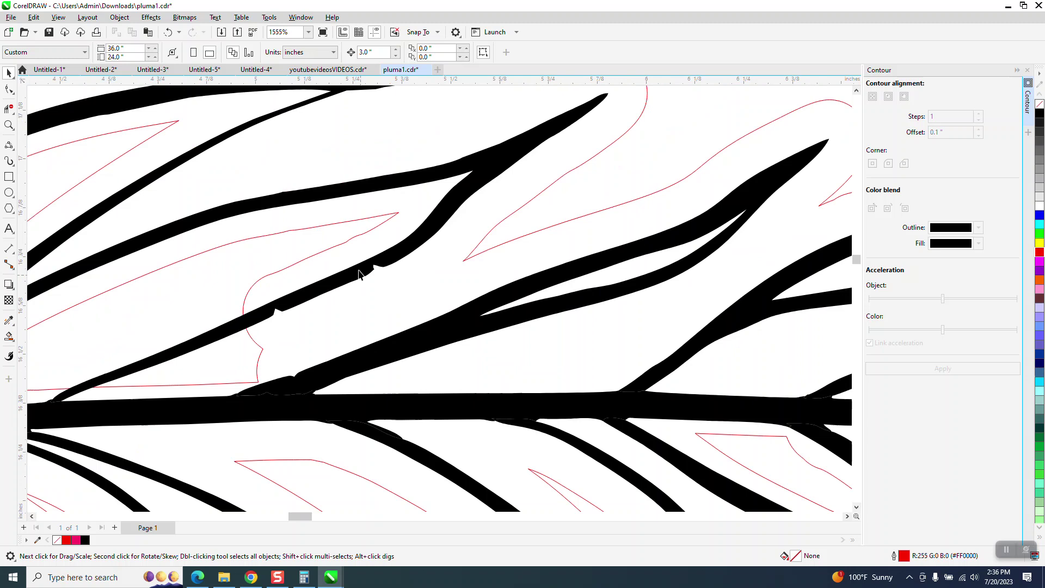
pyautogui.click(338, 246)
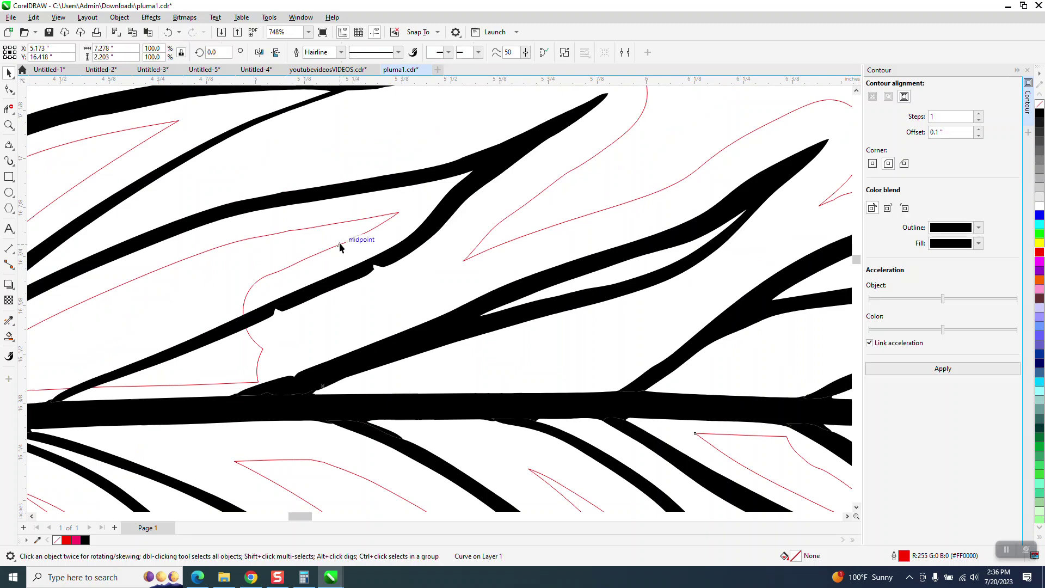
# Ungroup the nine-object vein group so the branches can be edited individually
pyautogui.click(380, 267)
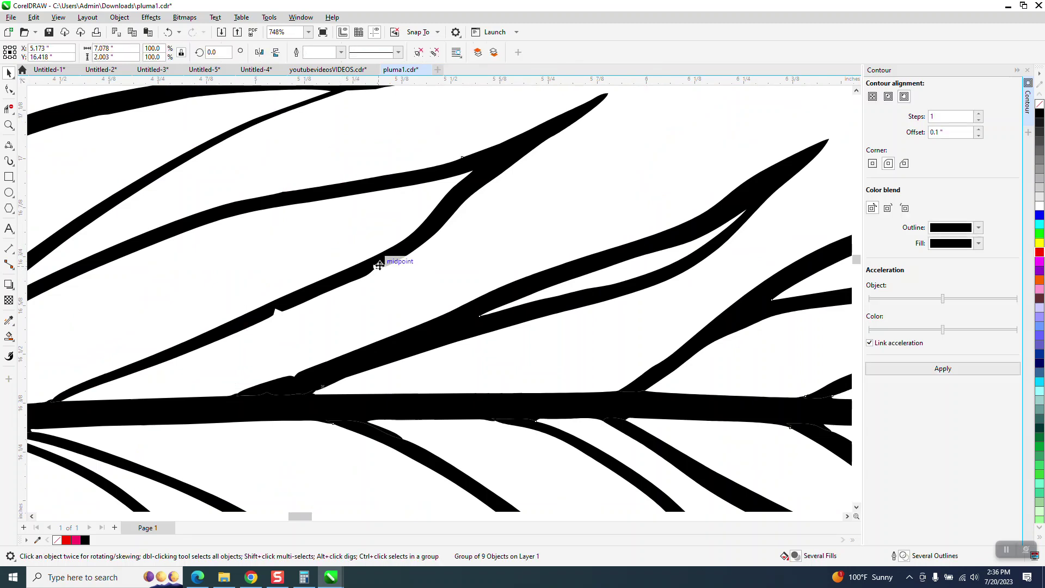
pyautogui.click(119, 17)
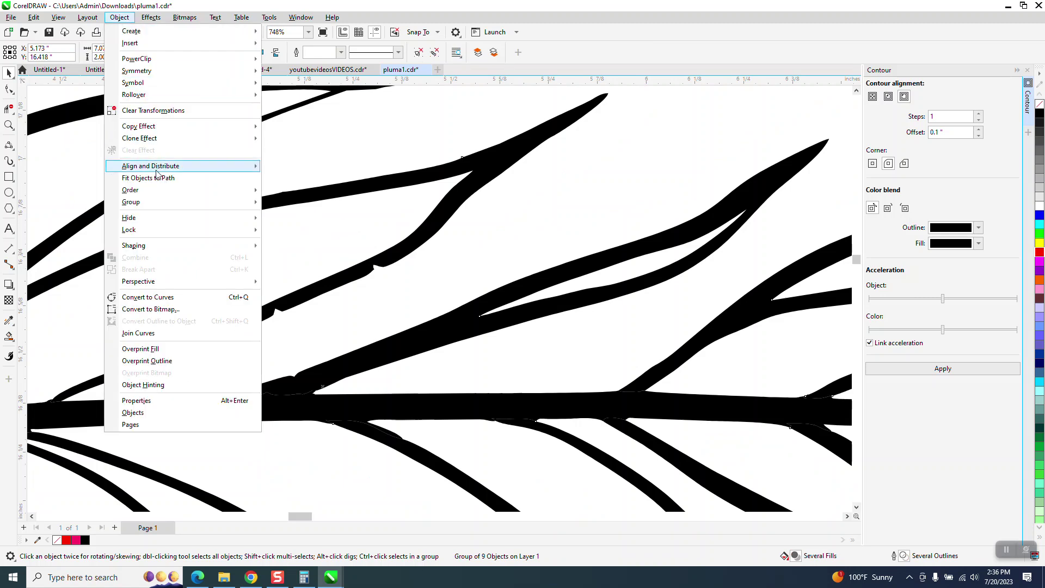
pyautogui.moveTo(162, 202)
pyautogui.click(281, 216)
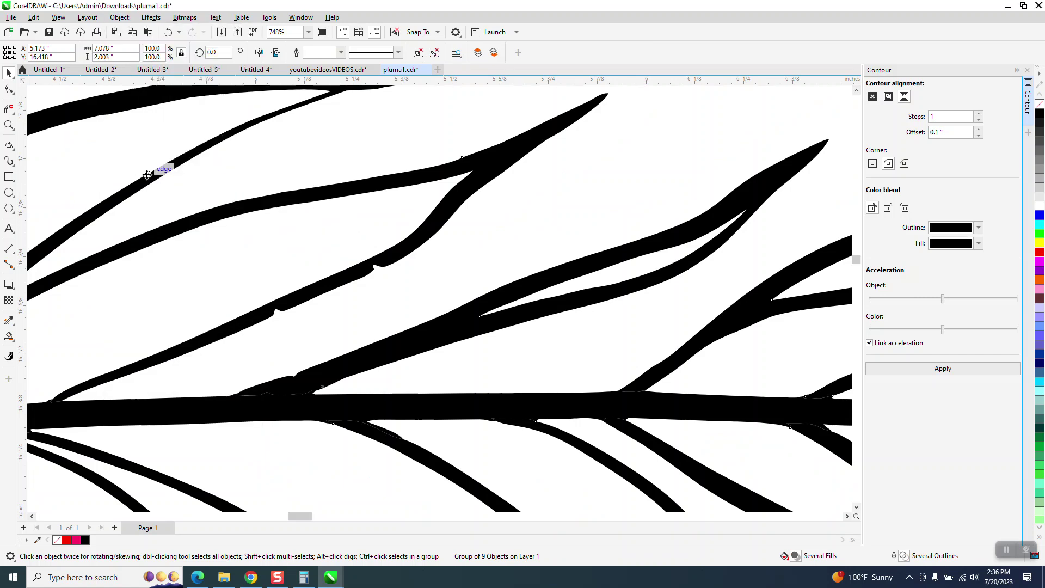
pyautogui.click(388, 260)
# Remove the nodes forming the upper notch on the underside of the thin vein branch
pyautogui.click(8, 125)
pyautogui.moveTo(247, 225); pyautogui.dragTo(443, 354)
pyautogui.press('F10')
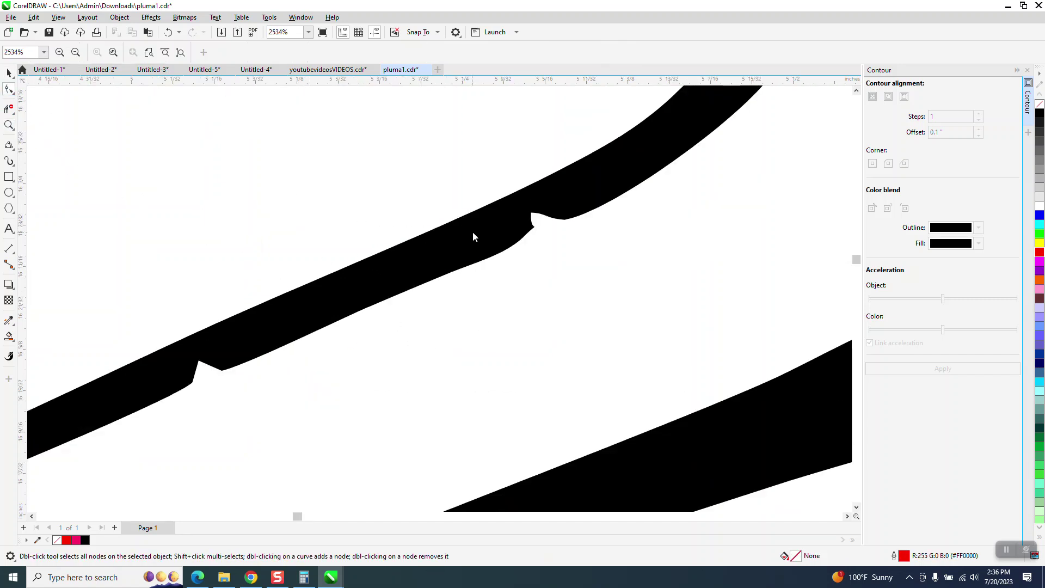
pyautogui.click(478, 240)
pyautogui.click(538, 218)
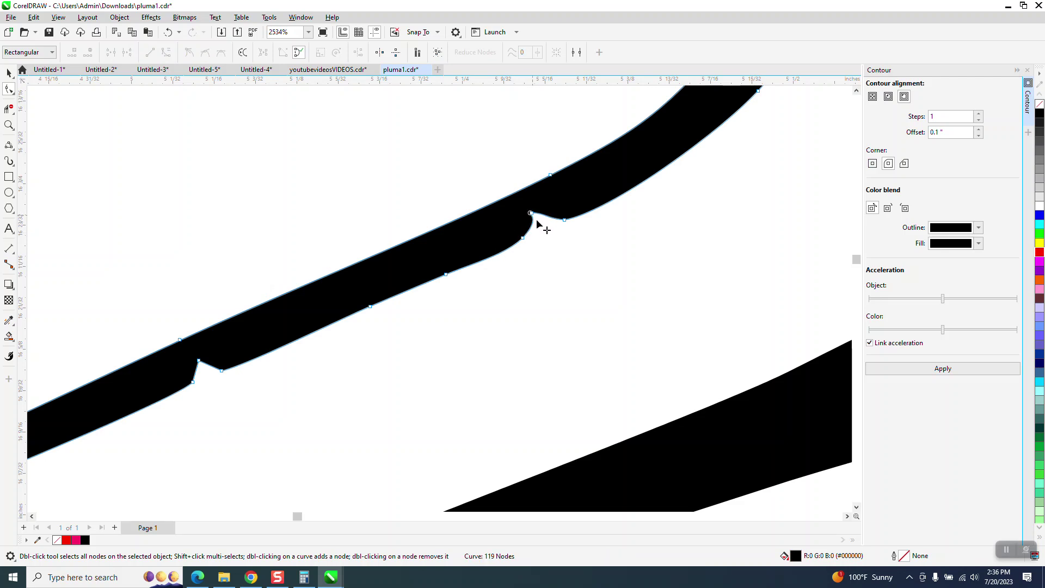
pyautogui.click(531, 213)
pyautogui.press('Delete')
pyautogui.moveTo(576, 209); pyautogui.dragTo(514, 260)
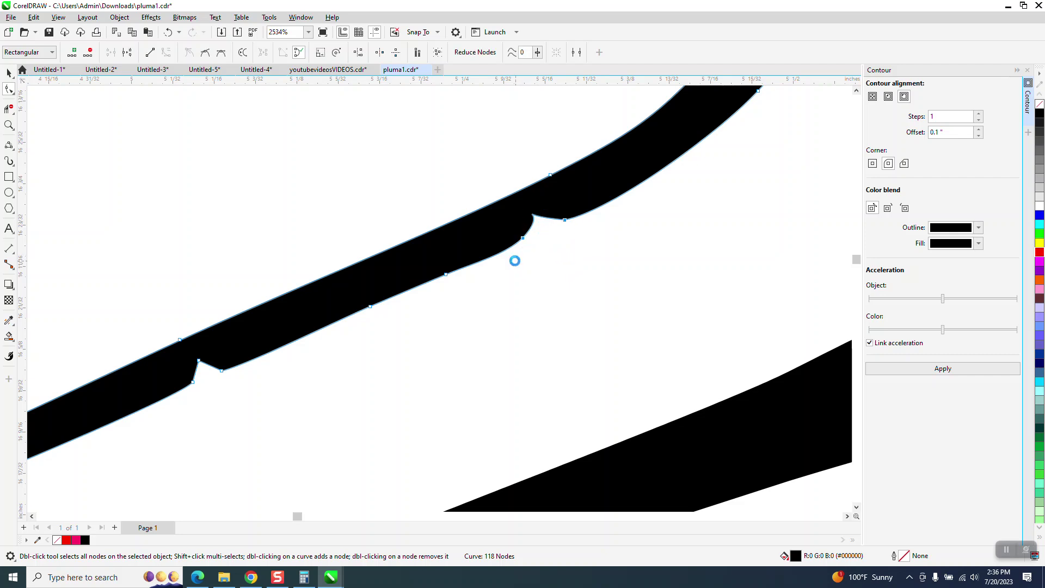
pyautogui.press('Delete')
# Remove the nodes forming the lower notch on the same branch's underside
pyautogui.moveTo(240, 350); pyautogui.dragTo(194, 400)
pyautogui.press('Delete')
pyautogui.scroll(-1, 254, 373)
pyautogui.scroll(-6, 255, 373)
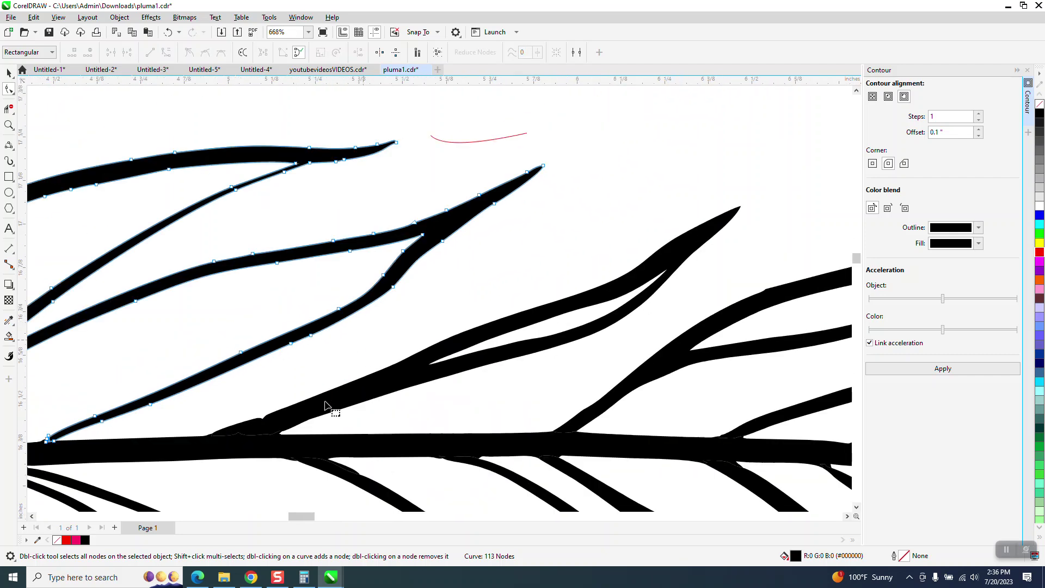
# Ungroup the remaining vein group containing the thick branch that has a notch near the central stem
pyautogui.click(270, 418)
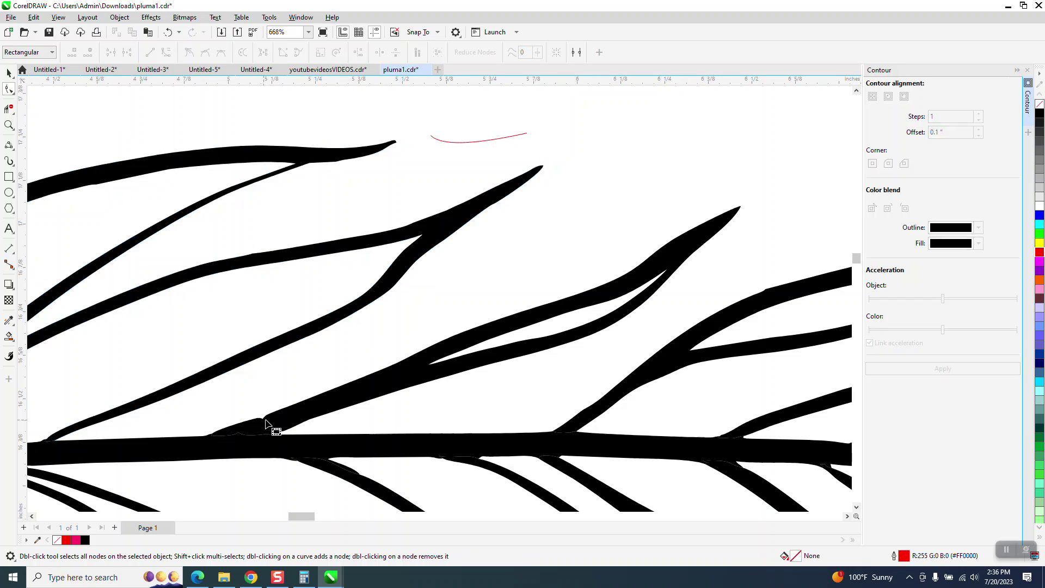
pyautogui.click(9, 125)
pyautogui.moveTo(236, 391); pyautogui.dragTo(363, 484)
pyautogui.click(9, 89)
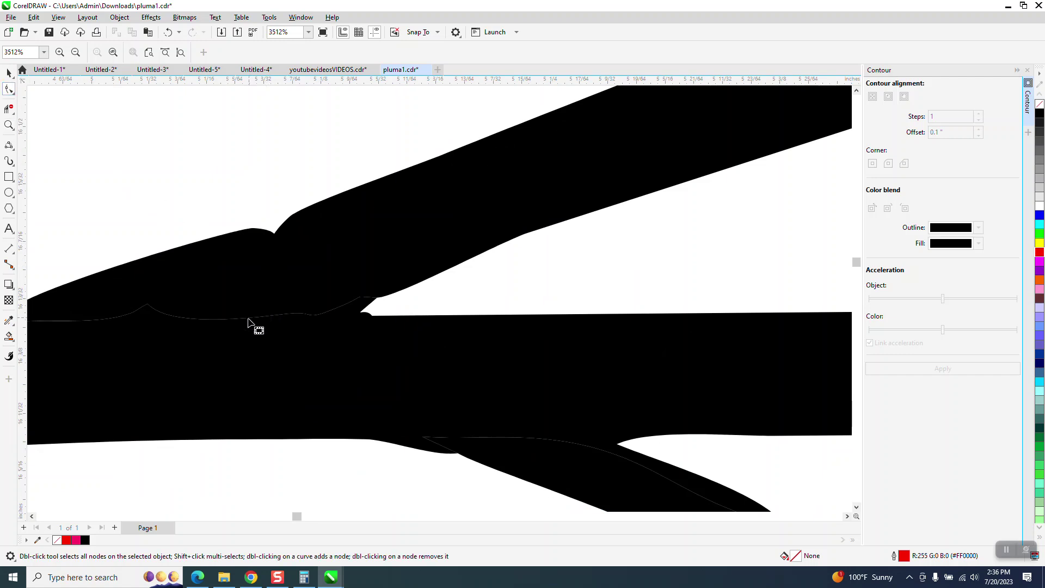
pyautogui.click(298, 333)
pyautogui.press('Escape')
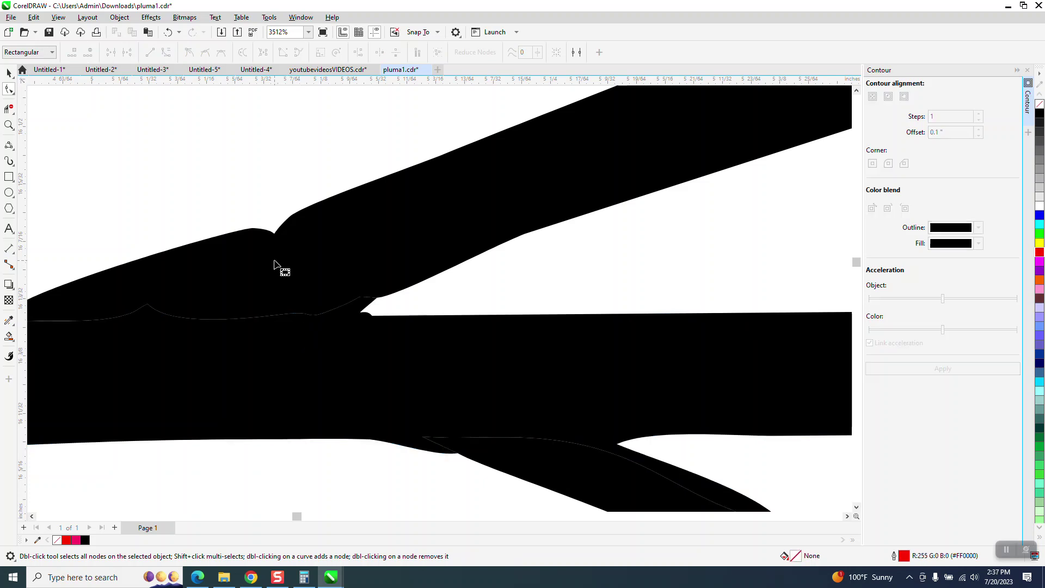
pyautogui.click(9, 74)
pyautogui.click(315, 253)
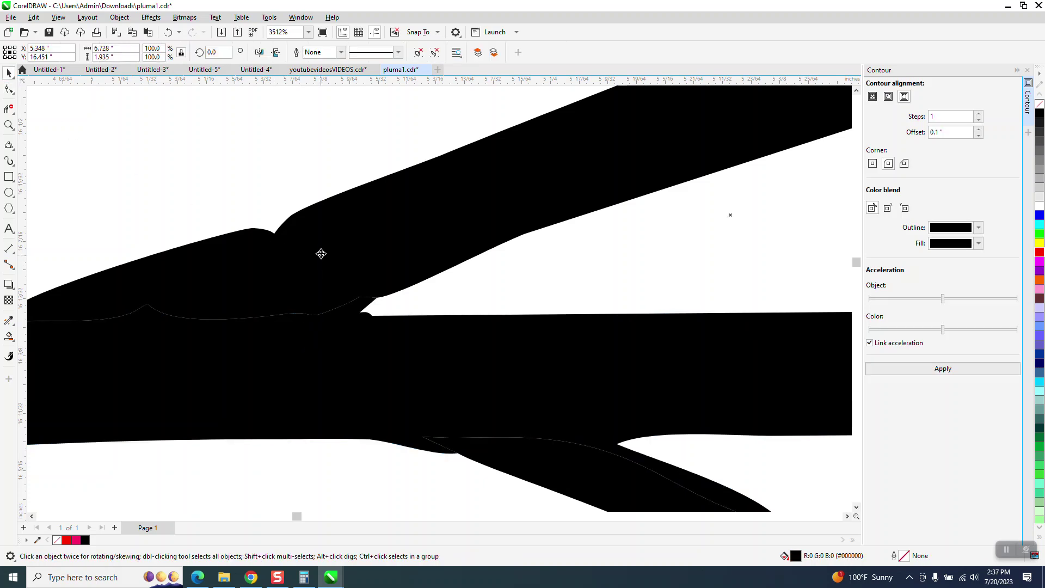
pyautogui.click(119, 17)
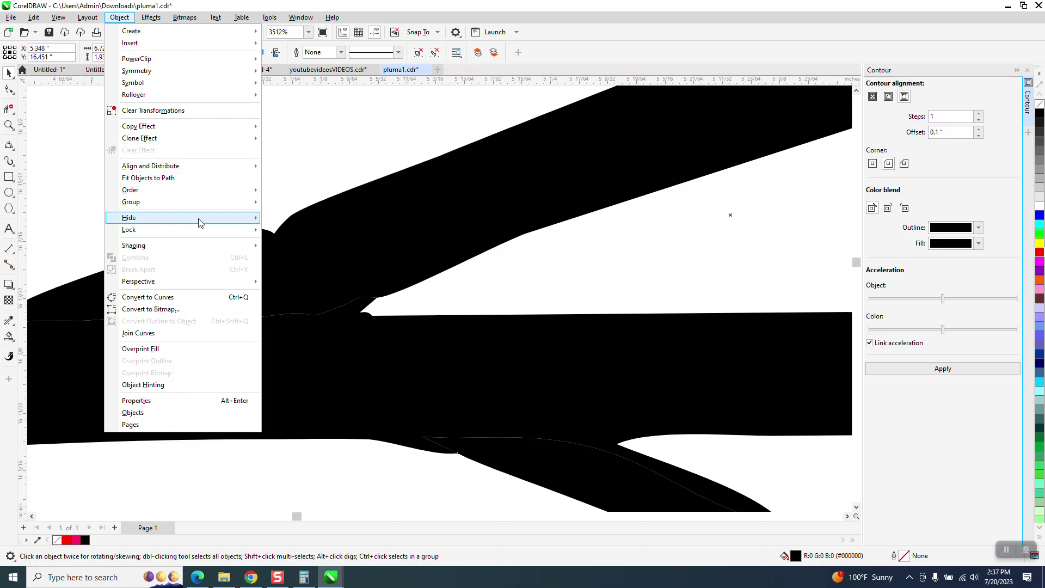
pyautogui.moveTo(195, 203)
pyautogui.click(290, 216)
# Remove the nodes around the notch on the thick branch's upper edge where it meets the central stem
pyautogui.click(9, 90)
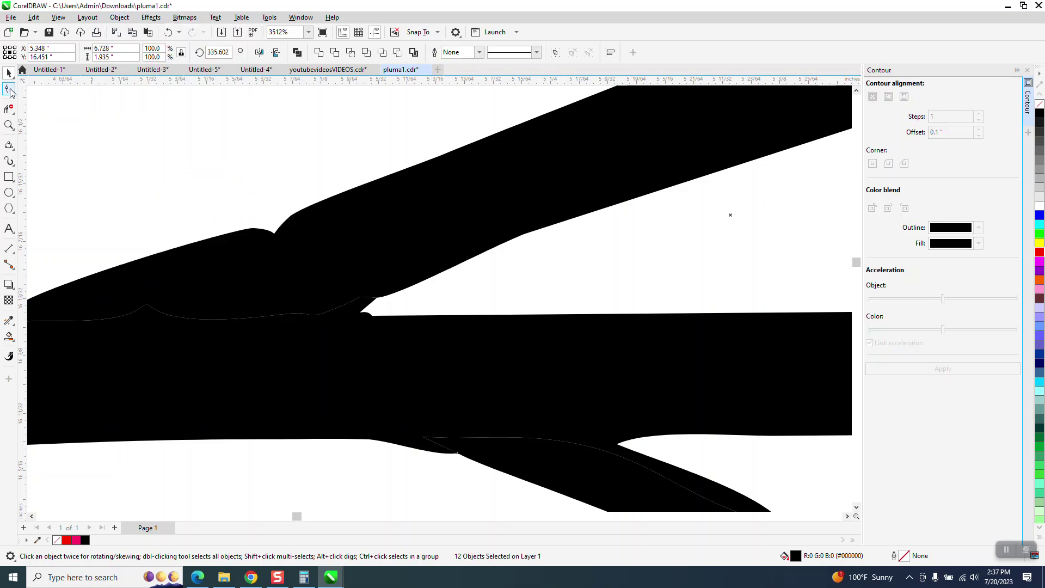
pyautogui.moveTo(297, 194); pyautogui.dragTo(244, 257)
pyautogui.press('Delete')
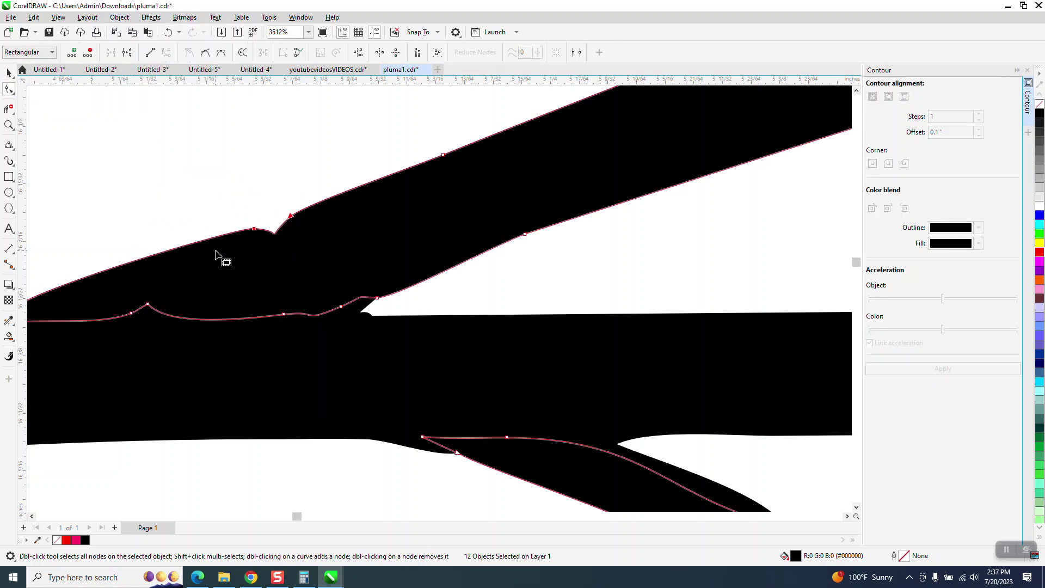
pyautogui.press('Delete')
pyautogui.scroll(-7, 289, 262)
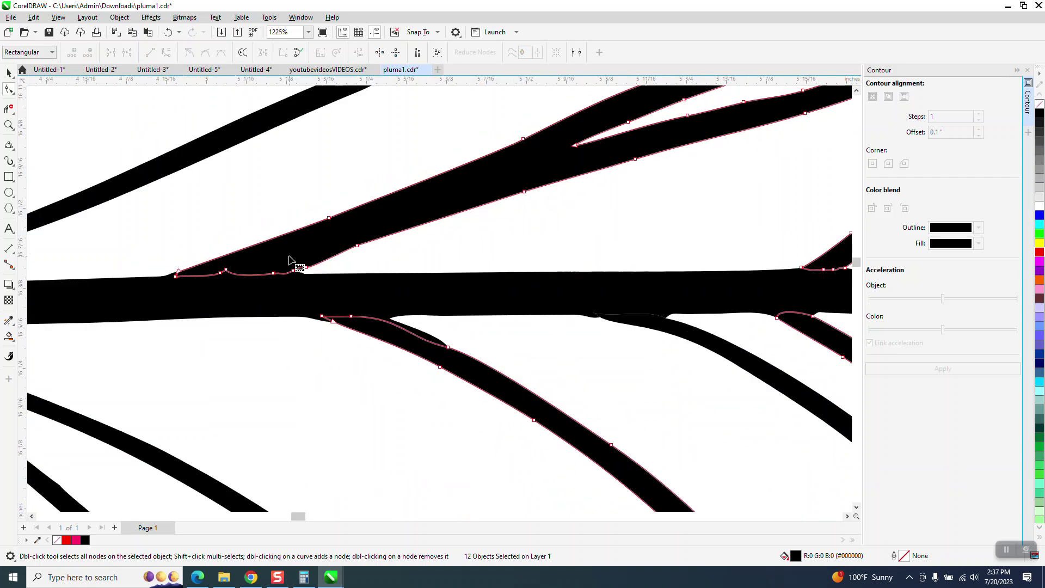
pyautogui.scroll(-2, 561, 293)
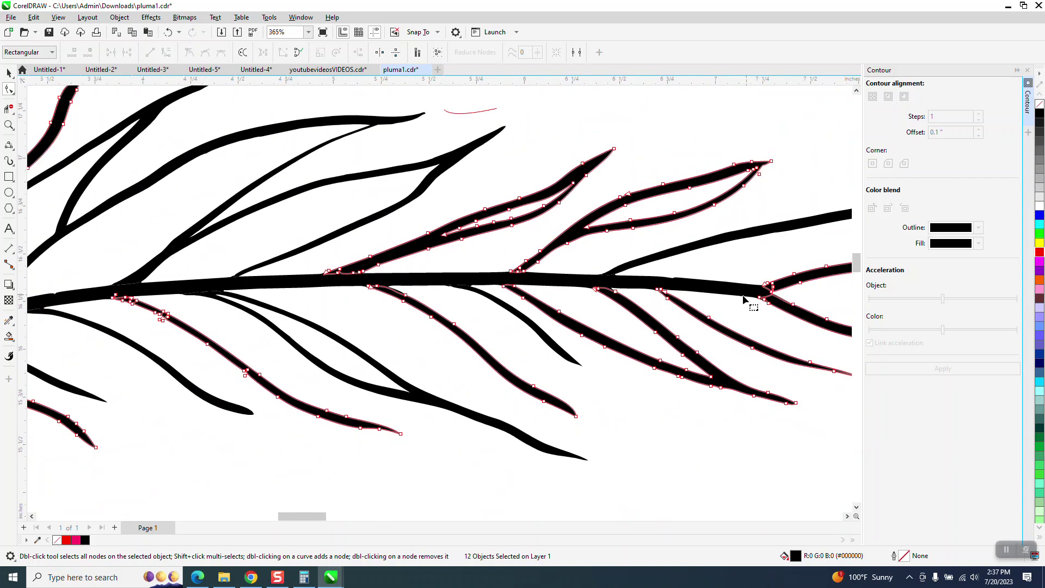
pyautogui.scroll(-2, 747, 296)
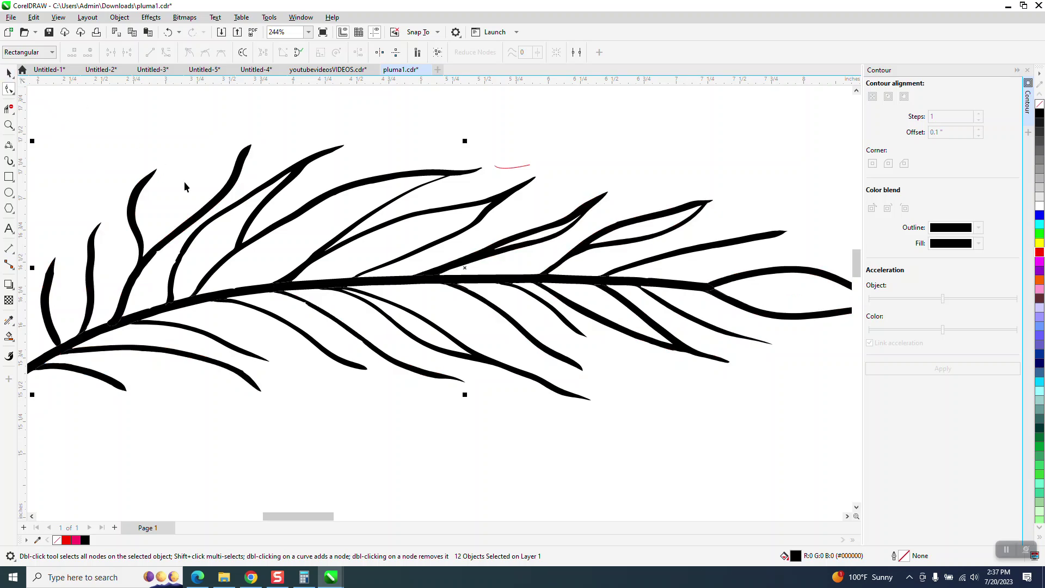
# Remove the nodes forming the notch on the lower edge of the thick forked branch, just above its fork
pyautogui.press('space')
pyautogui.scroll(-1, 258, 220)
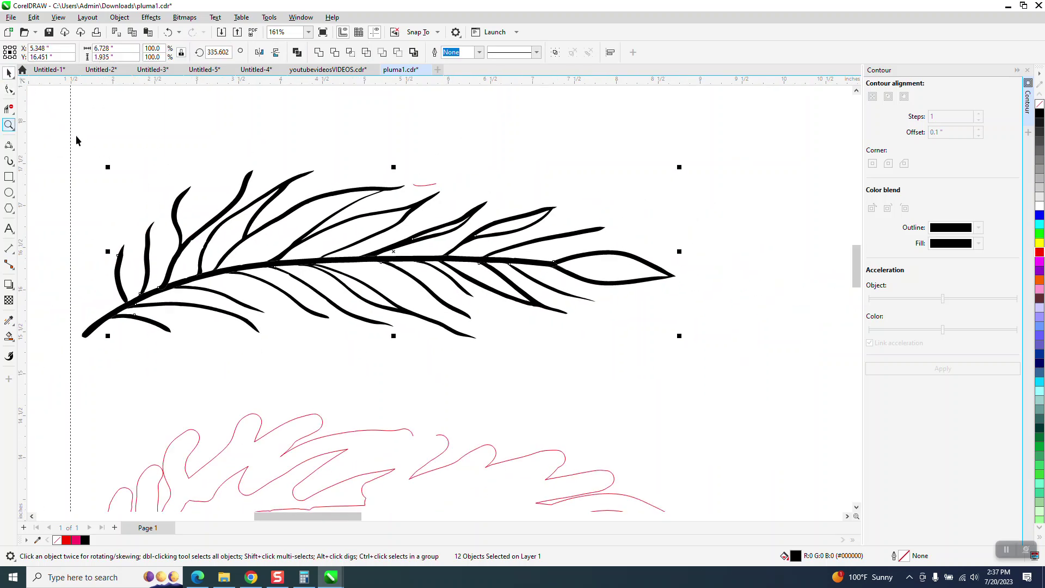
pyautogui.click(33, 136)
pyautogui.moveTo(118, 173); pyautogui.dragTo(303, 298)
pyautogui.click(8, 89)
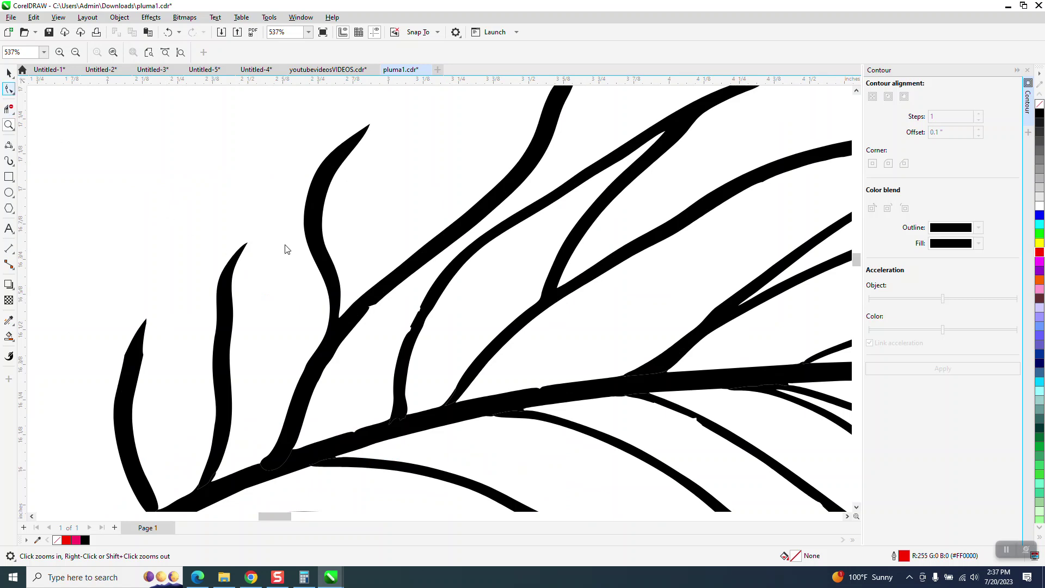
pyautogui.click(369, 309)
pyautogui.moveTo(381, 301); pyautogui.dragTo(361, 318)
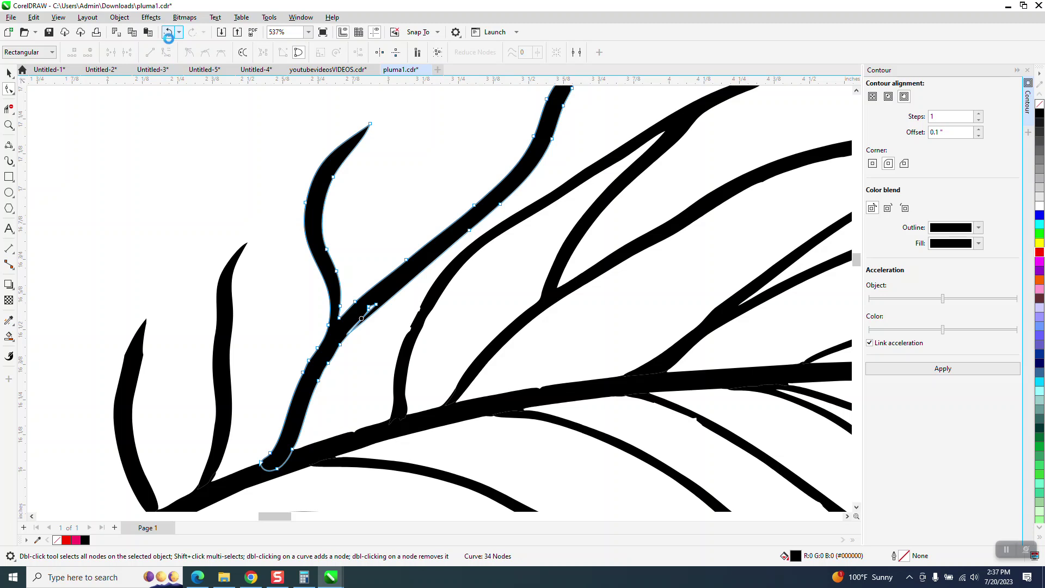
pyautogui.click(168, 32)
pyautogui.click(364, 309)
pyautogui.press('Delete')
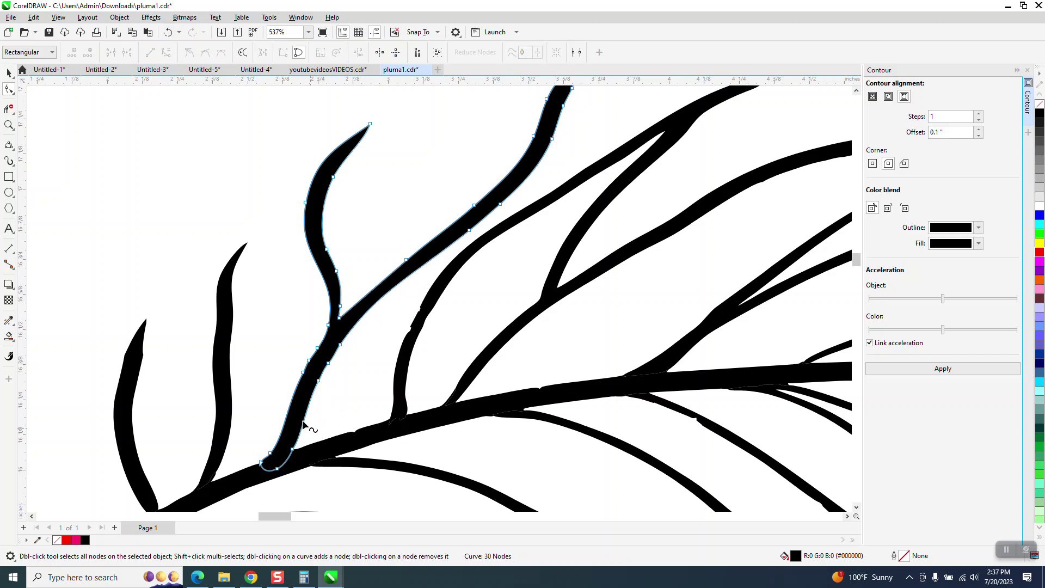
# Remove the nodes forming the notch on the central stem's upper edge
pyautogui.click(551, 396)
pyautogui.moveTo(554, 377); pyautogui.dragTo(531, 398)
pyautogui.press('Delete')
# Remove the nodes forming the two small notches on the outer edge of the neighbouring curved branch
pyautogui.click(425, 322)
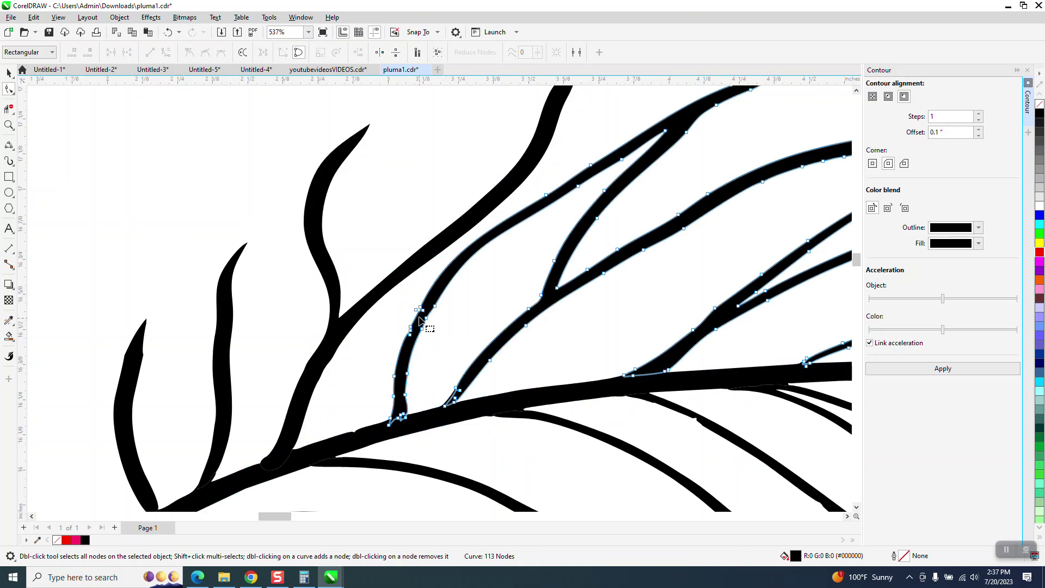
pyautogui.moveTo(414, 296); pyautogui.dragTo(420, 315)
pyautogui.press('Delete')
pyautogui.click(413, 338)
pyautogui.press('Delete')
# Remove the fill from all the feather's vein pieces and give them a red outline
pyautogui.scroll(-5, 392, 318)
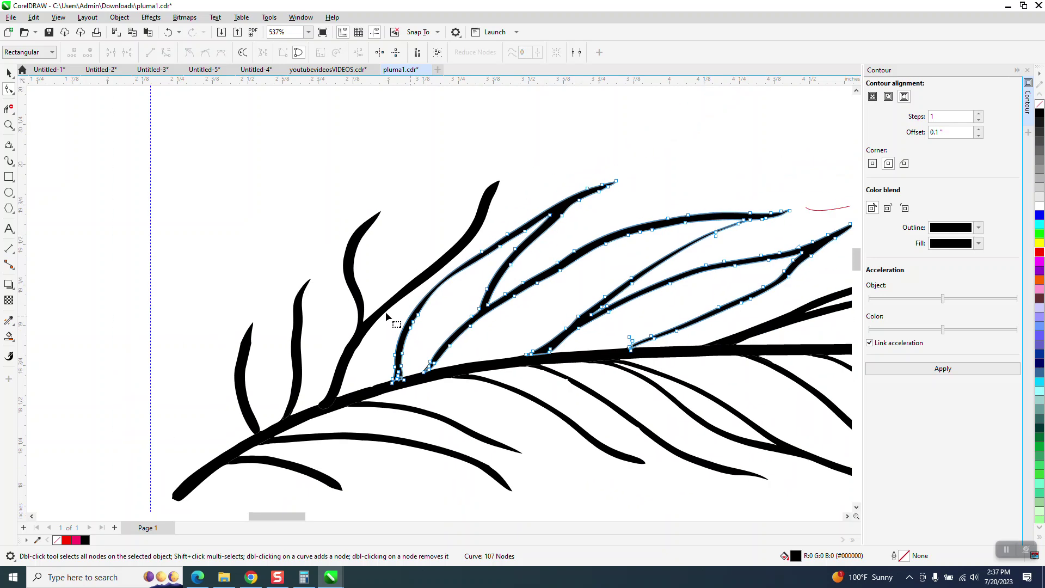
pyautogui.click(8, 74)
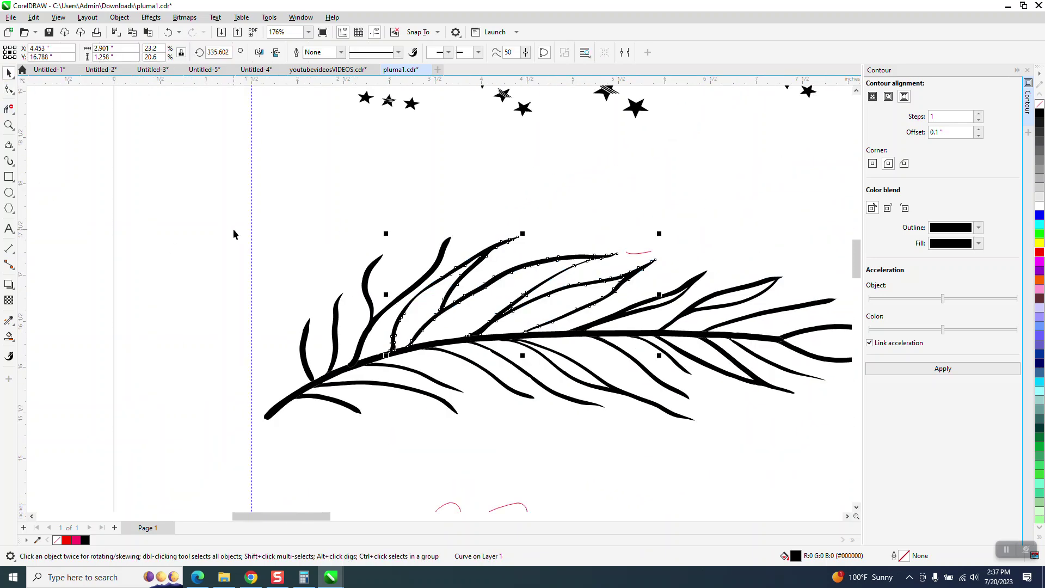
pyautogui.scroll(-1, 233, 226)
pyautogui.moveTo(223, 198); pyautogui.dragTo(330, 341)
pyautogui.moveTo(713, 421); pyautogui.dragTo(759, 419)
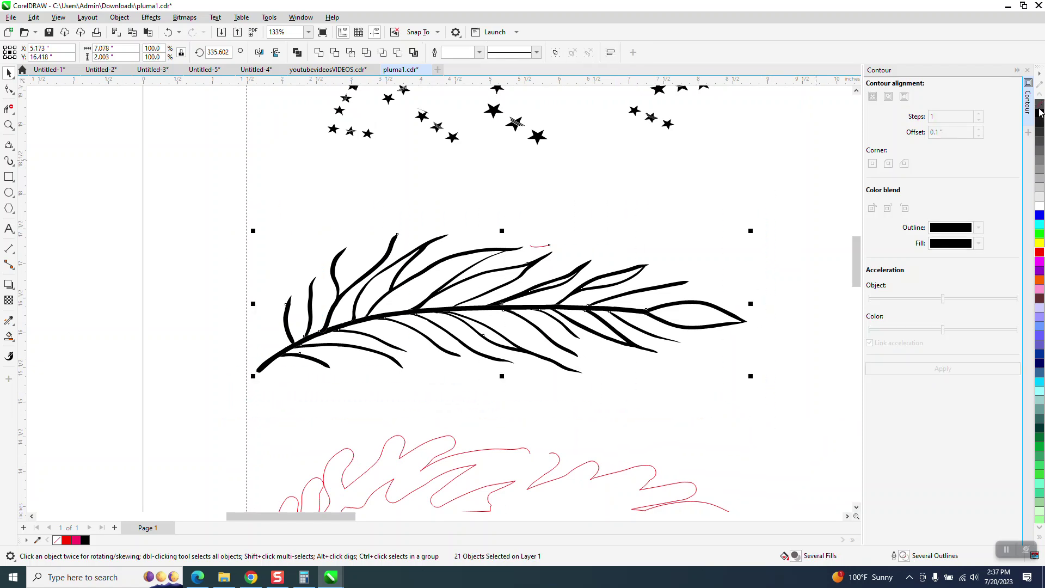
pyautogui.click(1041, 113)
pyautogui.rightClick(1036, 253)
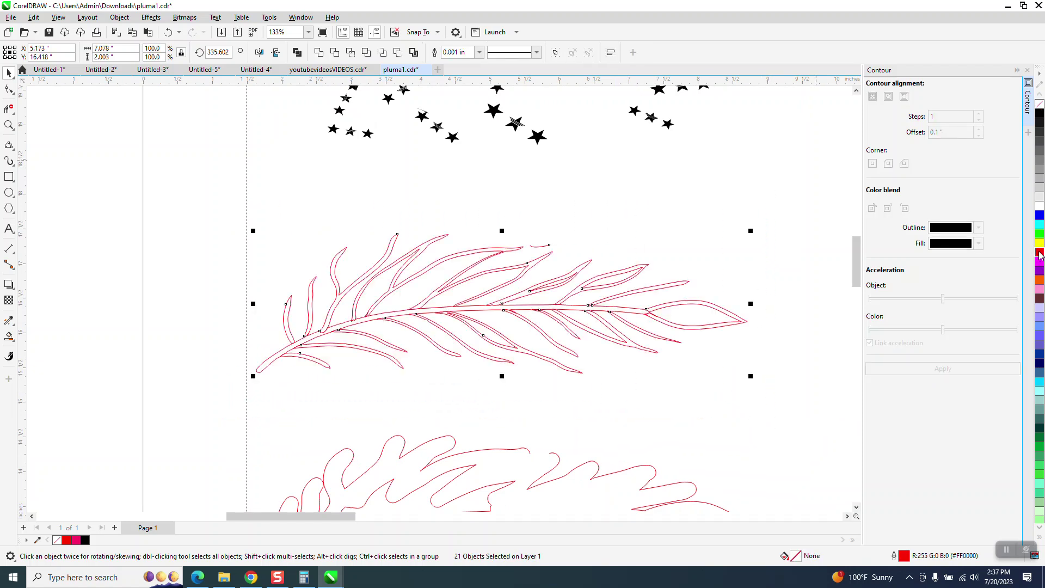
# Delete the overlapping segments at the base of an upper branch with Virtual Segment Delete
pyautogui.click(9, 125)
pyautogui.click(449, 335)
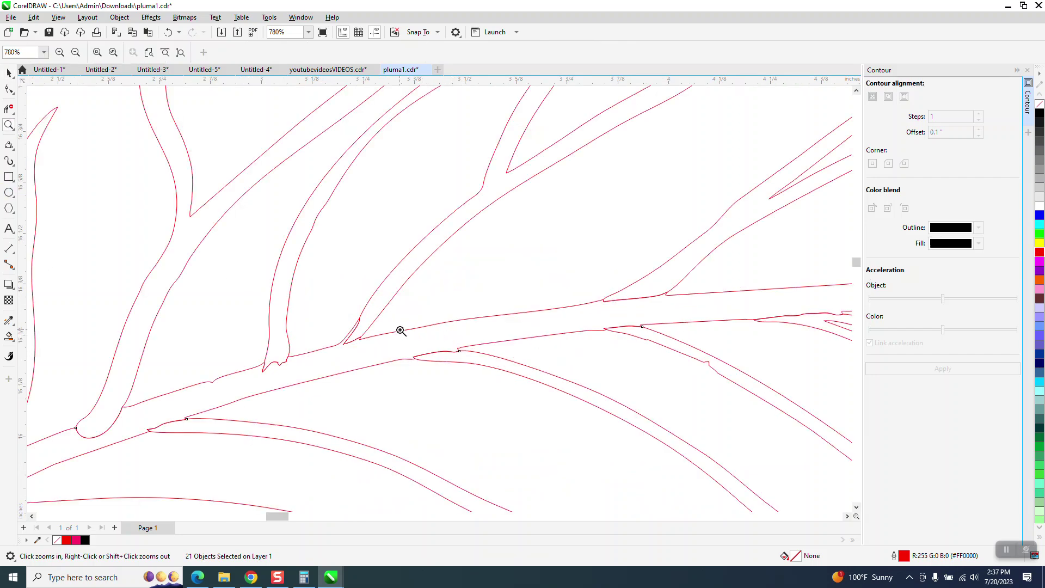
pyautogui.scroll(-1, 376, 319)
pyautogui.click(9, 109)
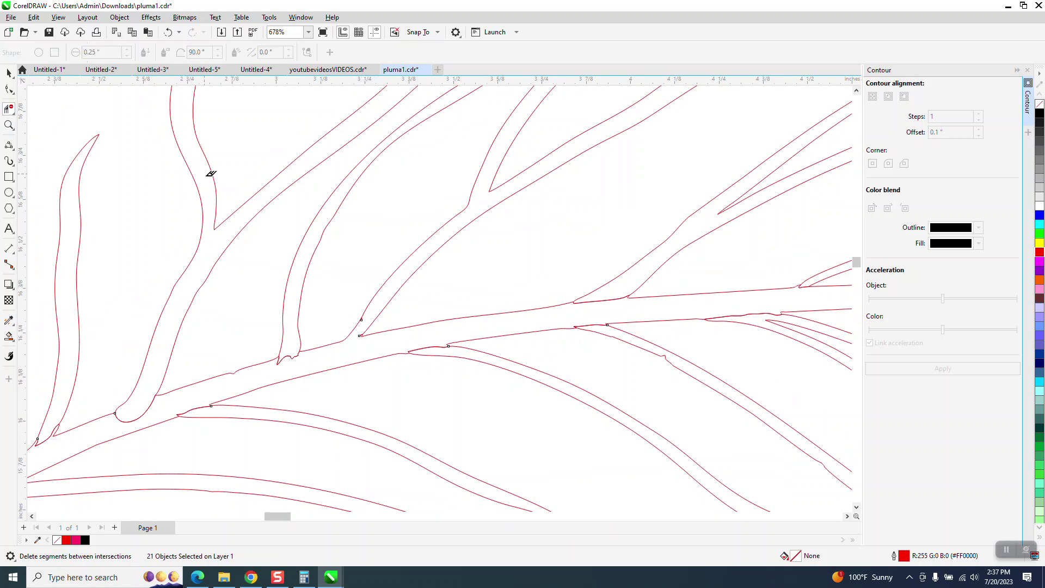
# Combine all the red feather vein outlines into a single curve
pyautogui.scroll(-10, 614, 268)
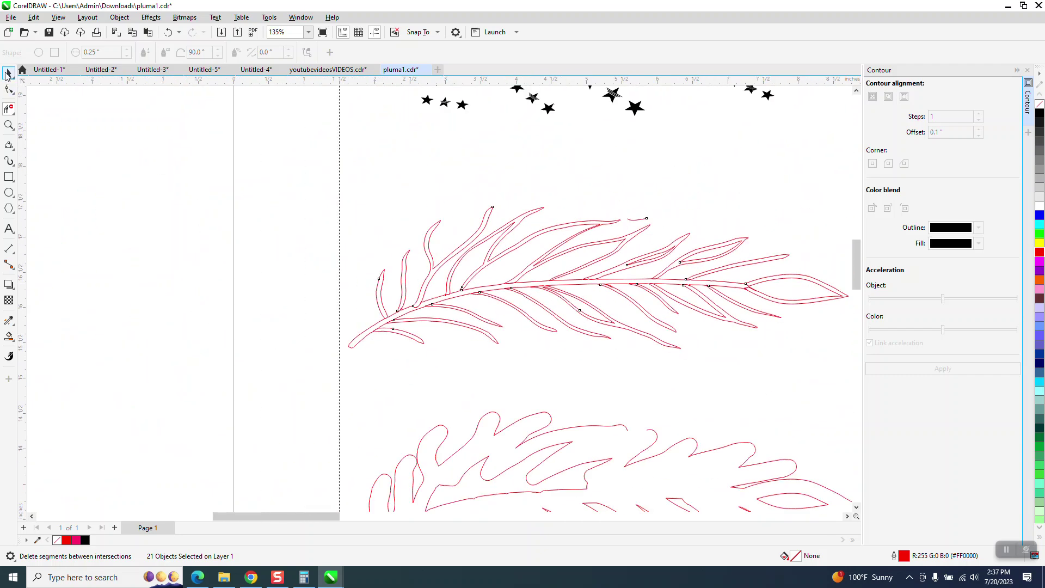
pyautogui.moveTo(279, 164); pyautogui.dragTo(826, 377)
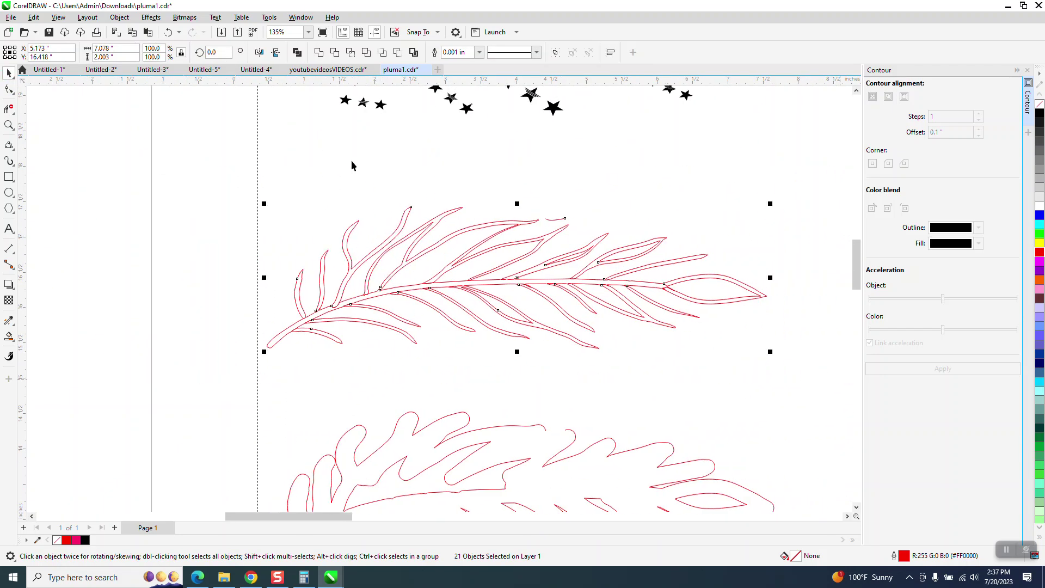
pyautogui.click(318, 52)
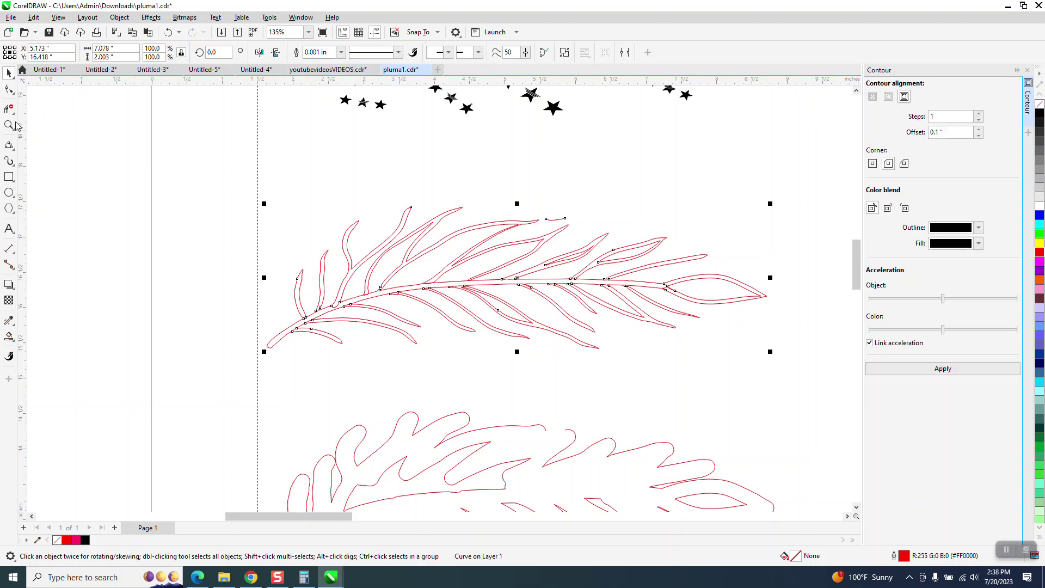
# Delete the jagged segments crossing the base of the curved upper branch where it meets the stem, using Virtual Segment Delete
pyautogui.click(8, 124)
pyautogui.moveTo(427, 330); pyautogui.dragTo(427, 330)
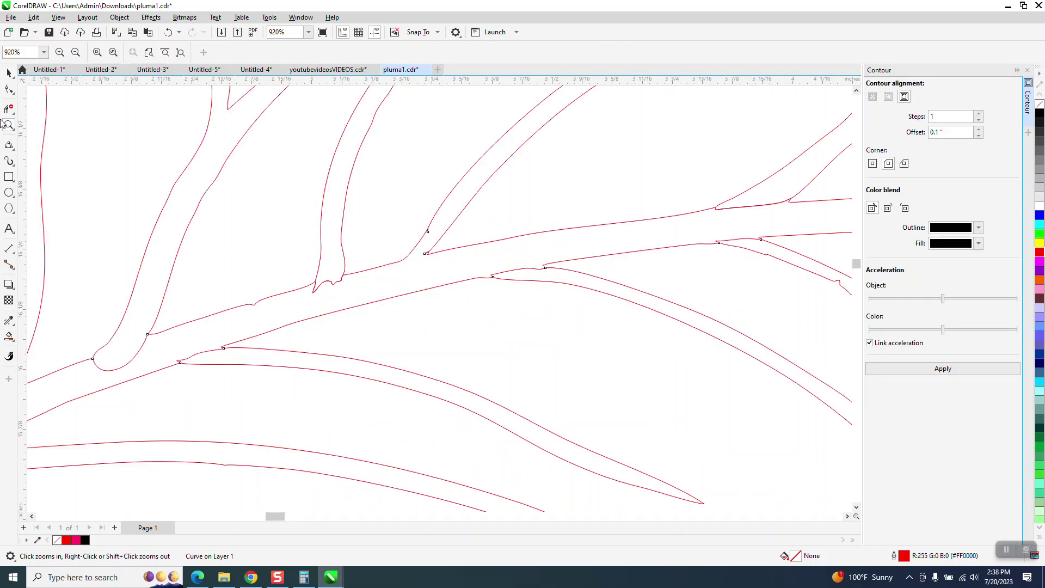
pyautogui.click(8, 110)
pyautogui.click(333, 285)
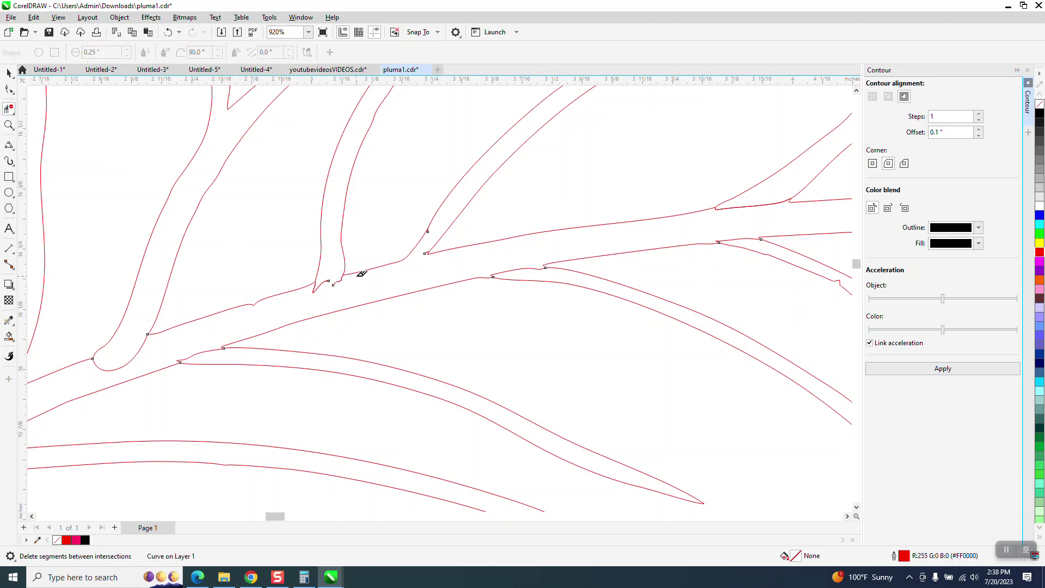
pyautogui.click(334, 282)
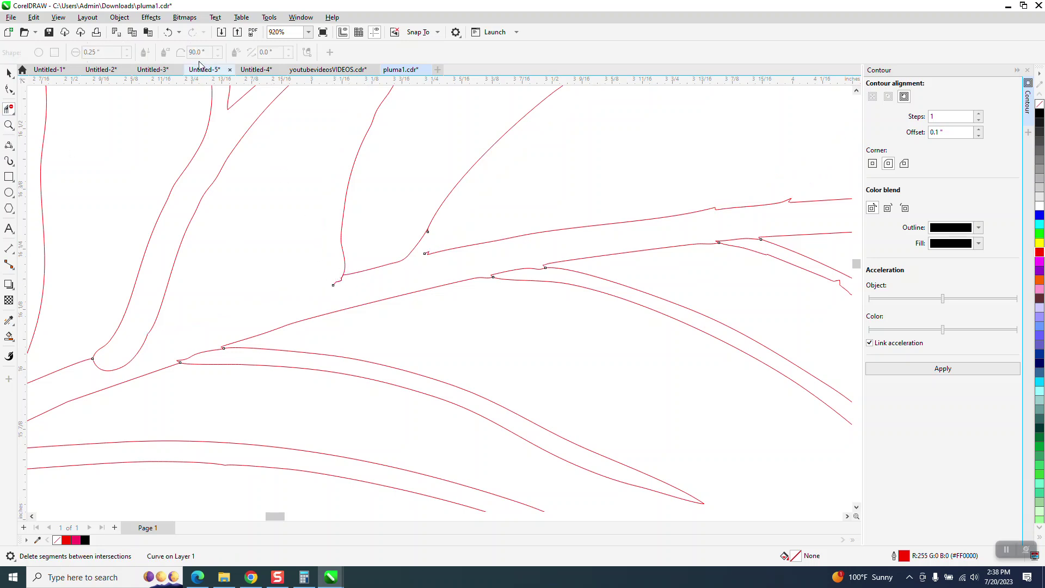
pyautogui.hotkey('ctrl', 'z')
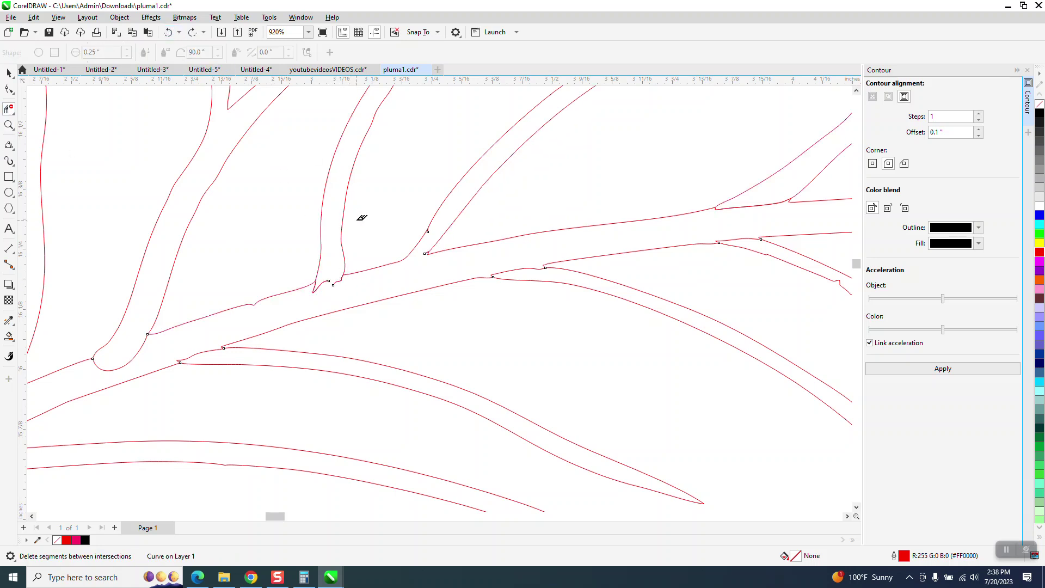
pyautogui.click(338, 280)
pyautogui.click(315, 287)
# Remove the nodes forming the bump on the stem's upper edge between the rounded-base branch and the curved branch
pyautogui.click(8, 89)
pyautogui.moveTo(257, 292); pyautogui.dragTo(237, 315)
pyautogui.press('Delete')
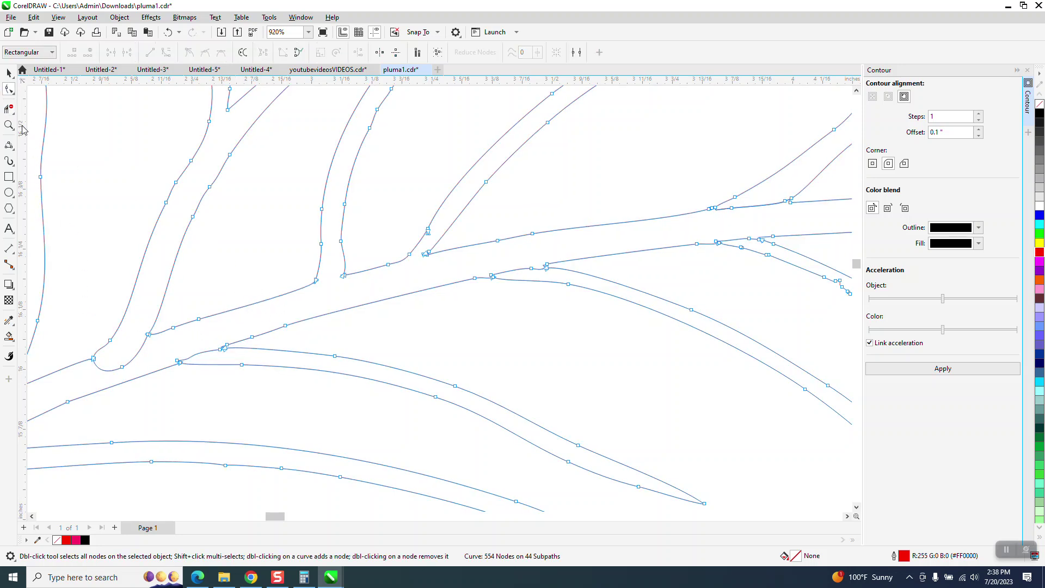
# Delete the segments closing off the rounded branch base and the three underside branches from the stem
pyautogui.click(9, 109)
pyautogui.moveTo(141, 357); pyautogui.dragTo(141, 355)
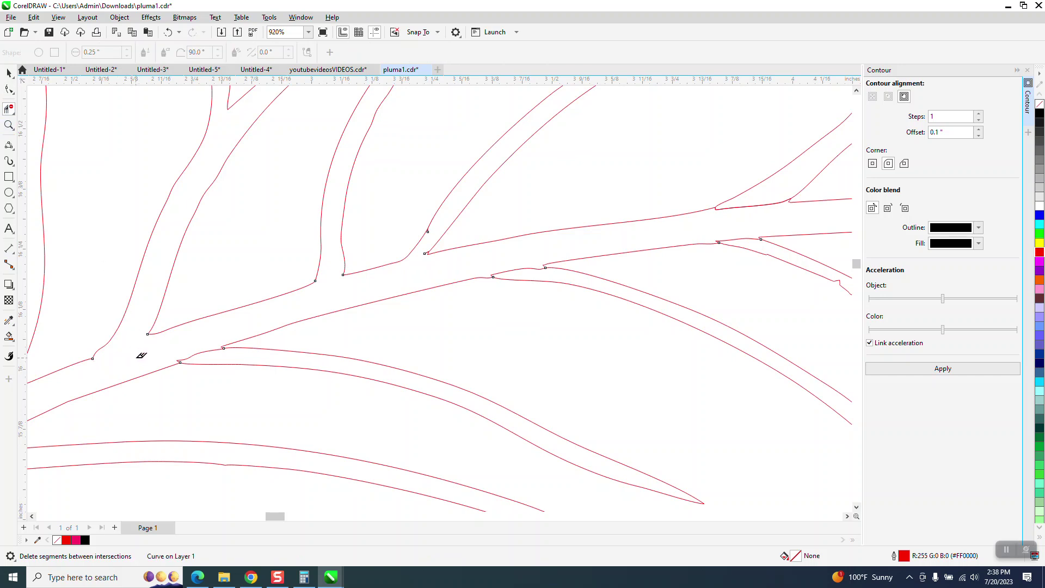
pyautogui.click(192, 356)
pyautogui.click(513, 268)
pyautogui.click(740, 237)
# Delete the overlapping segments across the base of the forked branch on the stem's upper side
pyautogui.click(760, 205)
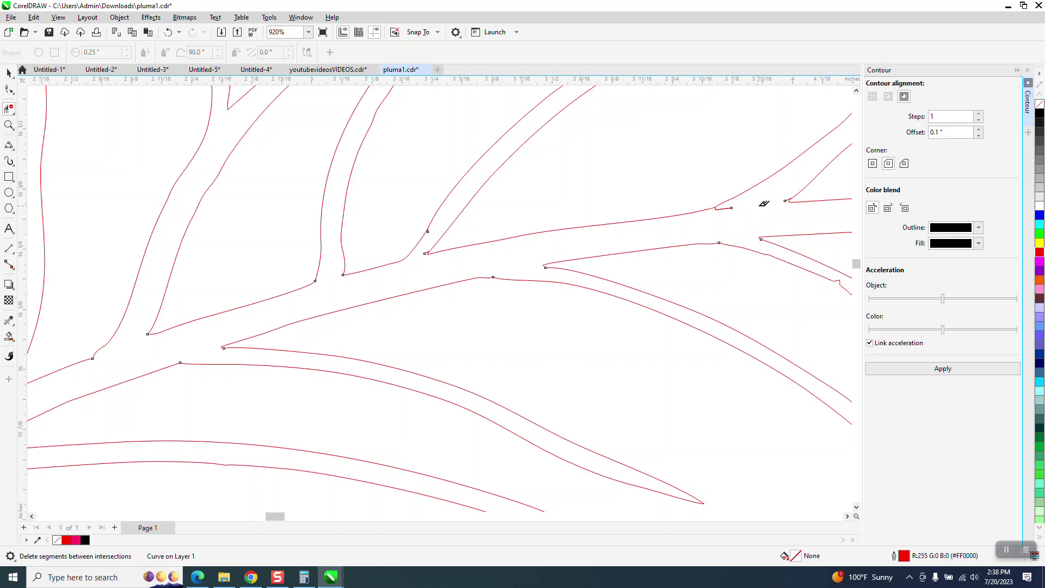
pyautogui.click(730, 203)
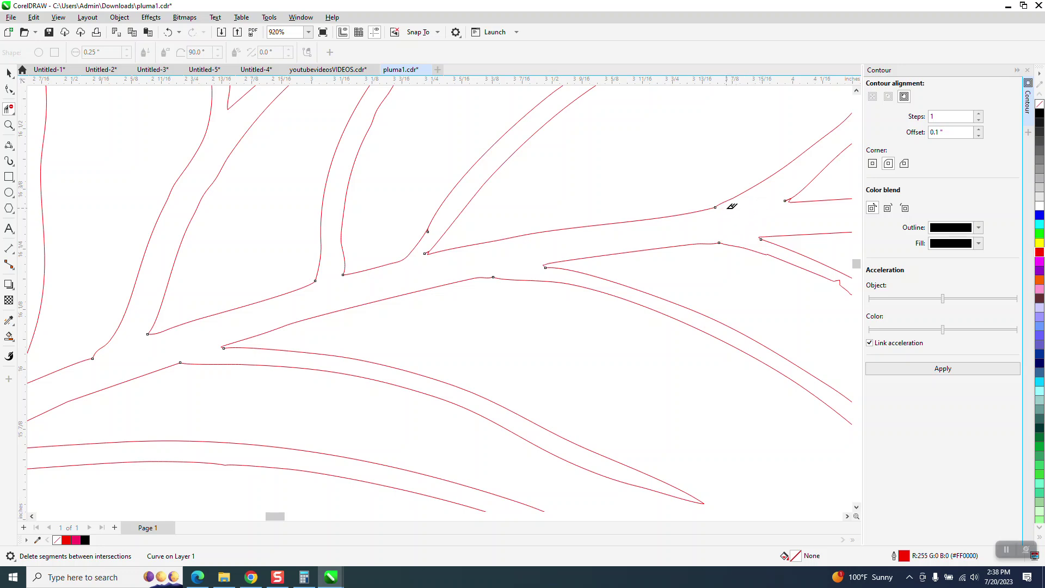
pyautogui.click(787, 198)
# Delete the overlapping segments where the branches near the stem's thick lower end join it on both sides
pyautogui.scroll(-4, 268, 259)
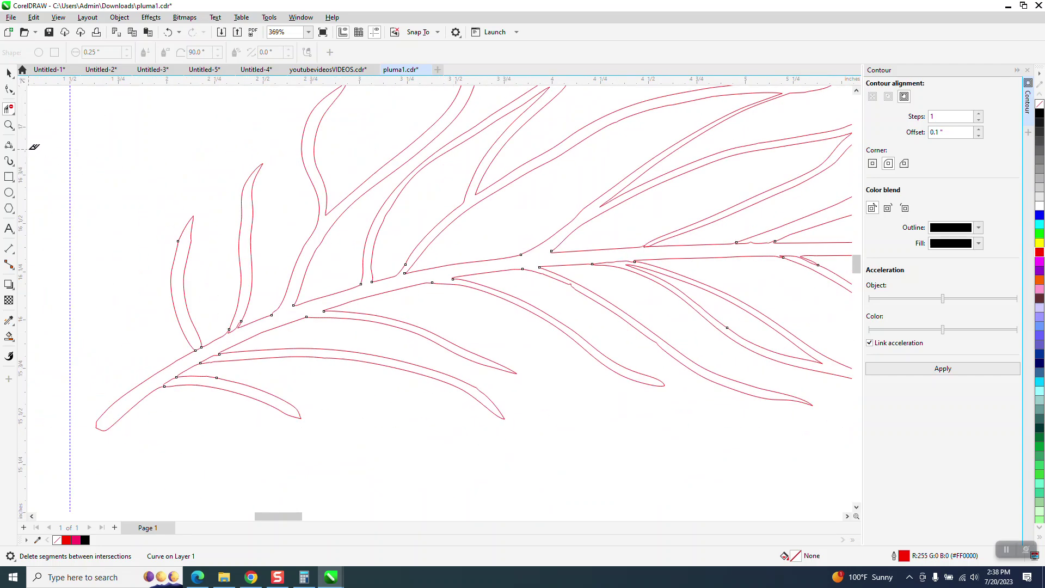
pyautogui.click(9, 125)
pyautogui.moveTo(205, 303); pyautogui.dragTo(329, 384)
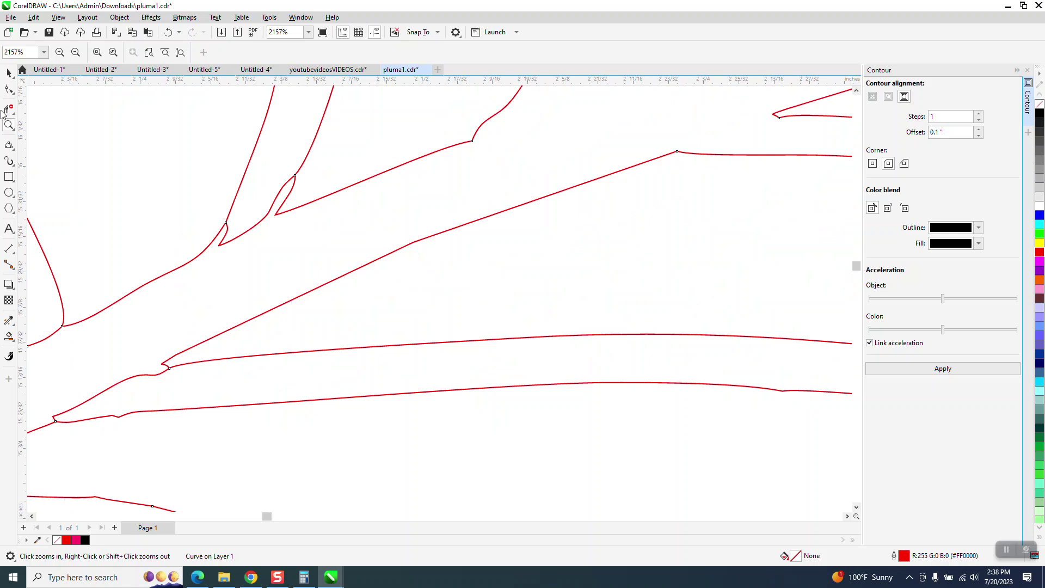
pyautogui.click(9, 111)
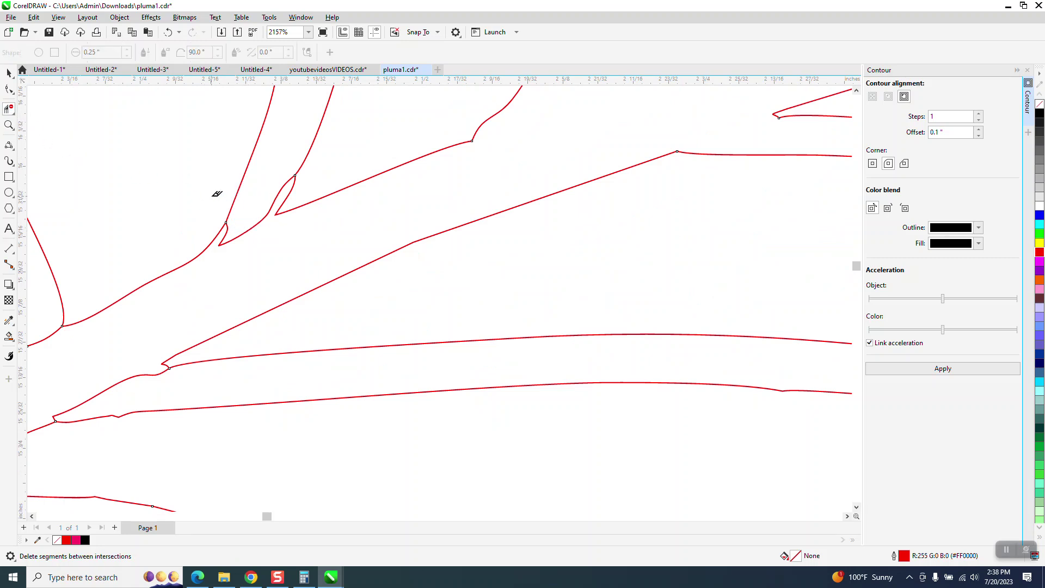
pyautogui.click(259, 225)
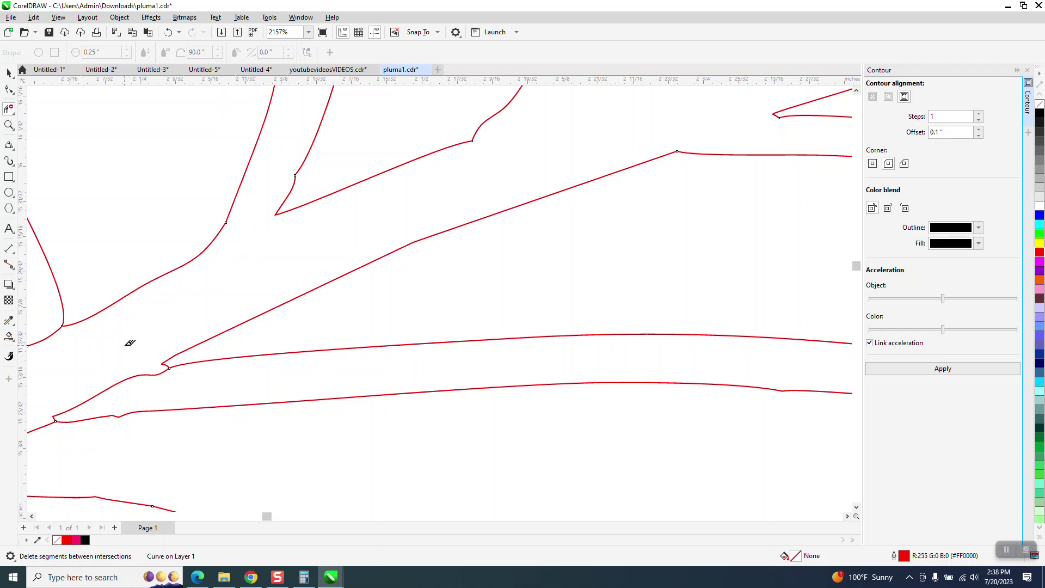
pyautogui.scroll(-3, 138, 334)
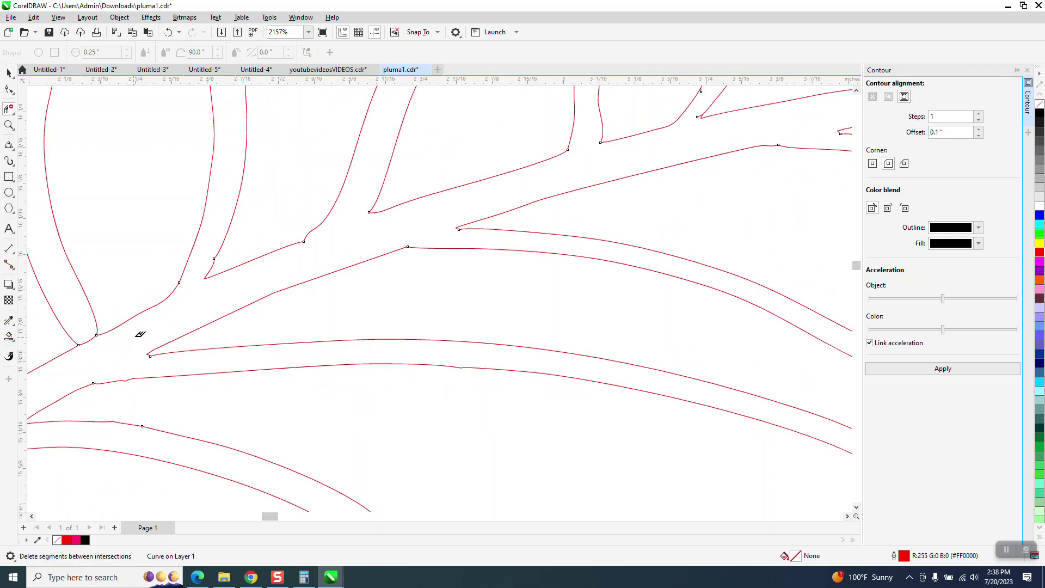
pyautogui.click(96, 338)
pyautogui.scroll(-2, 331, 306)
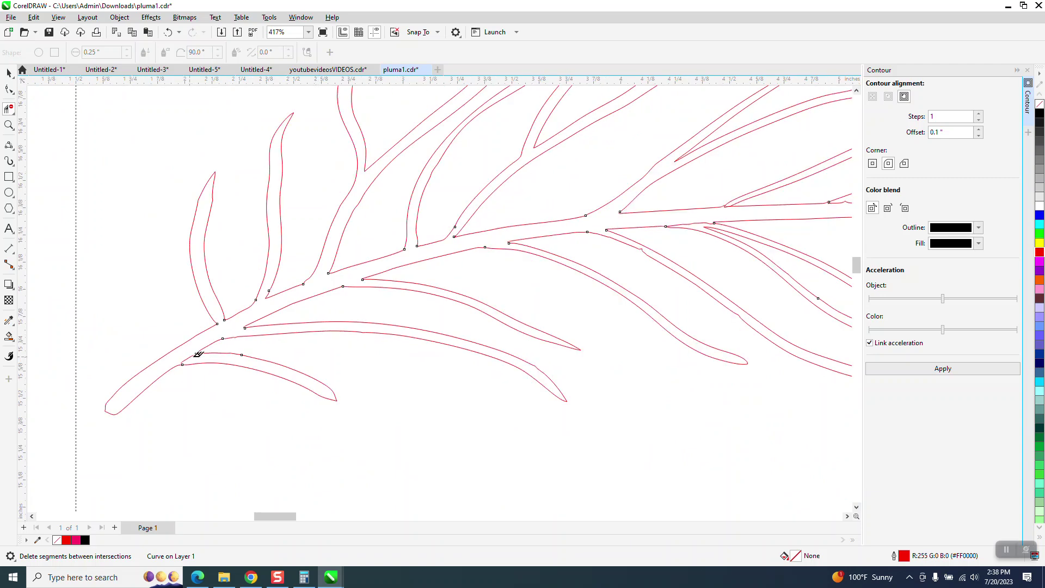
# Delete the segments crossing the branch junctions on both sides of the stem's middle section
pyautogui.scroll(-1, 346, 288)
pyautogui.click(659, 232)
pyautogui.click(9, 125)
pyautogui.moveTo(604, 206); pyautogui.dragTo(838, 270)
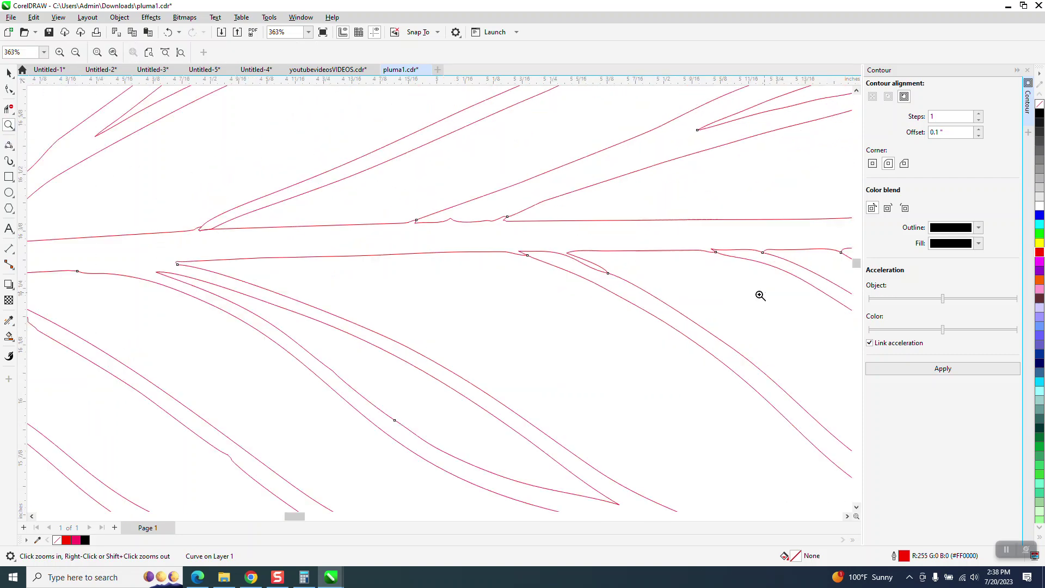
pyautogui.click(5, 109)
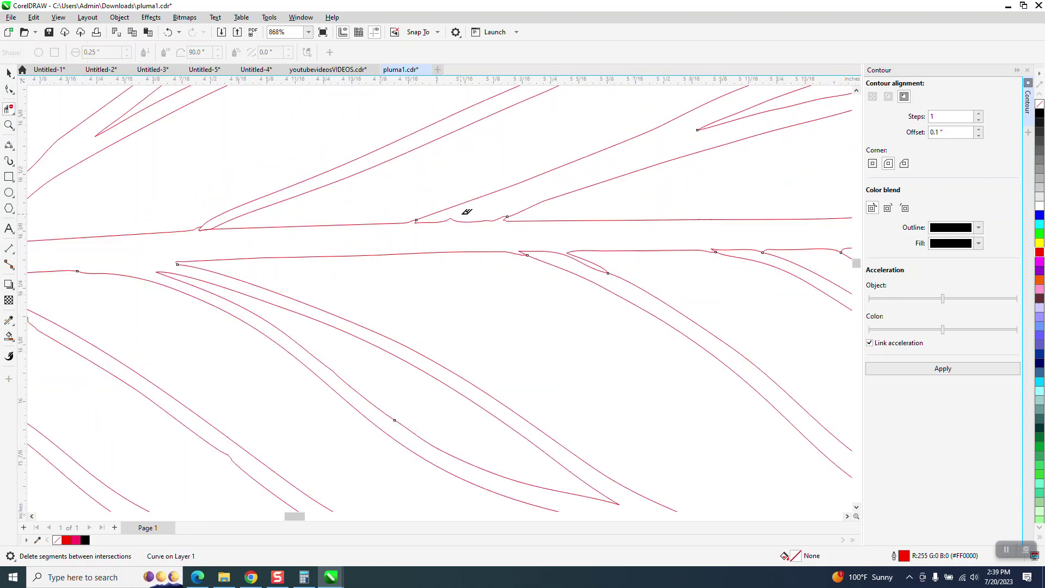
pyautogui.click(471, 220)
pyautogui.click(549, 253)
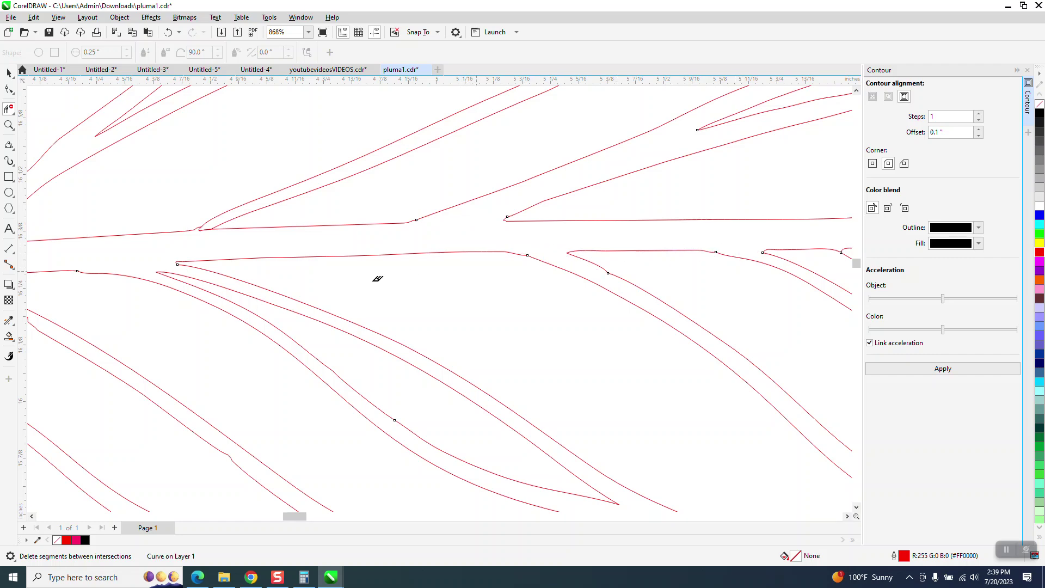
# Delete the overlapping segments at the next branch junctions along the stem toward the feather's tip
pyautogui.scroll(-2, 408, 276)
pyautogui.click(699, 259)
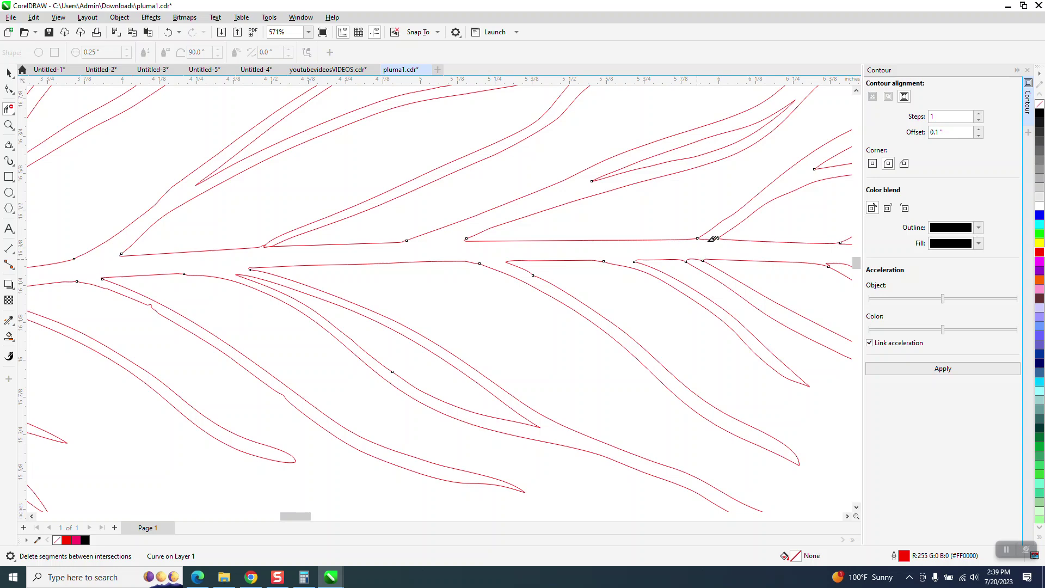
pyautogui.scroll(-1, 697, 249)
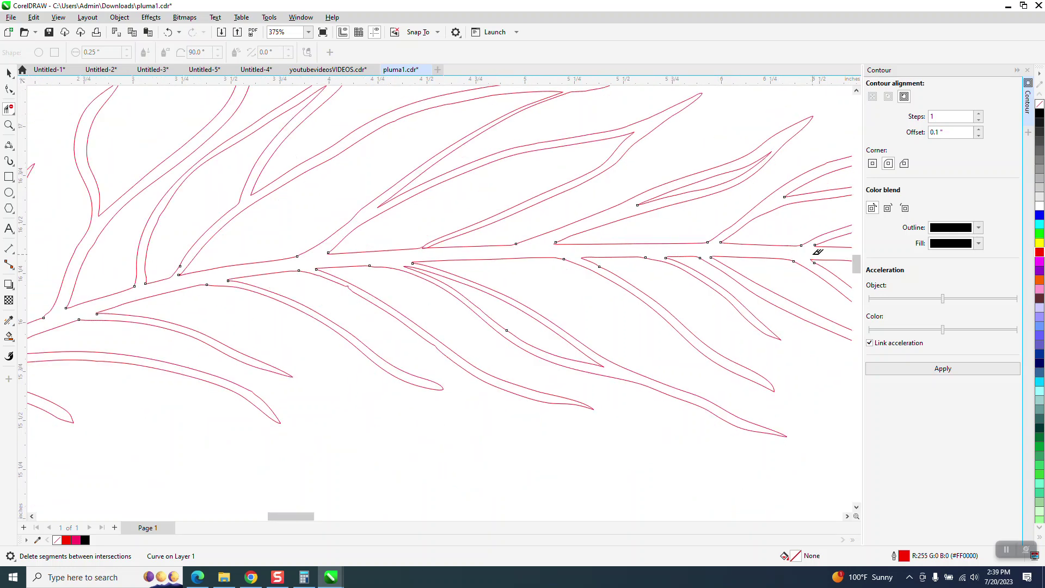
# Delete the overlapping segments where the stem splits into the leaf-shaped loop at the feather's tip
pyautogui.scroll(-1, 418, 258)
pyautogui.press('z')
pyautogui.moveTo(730, 247); pyautogui.dragTo(808, 293)
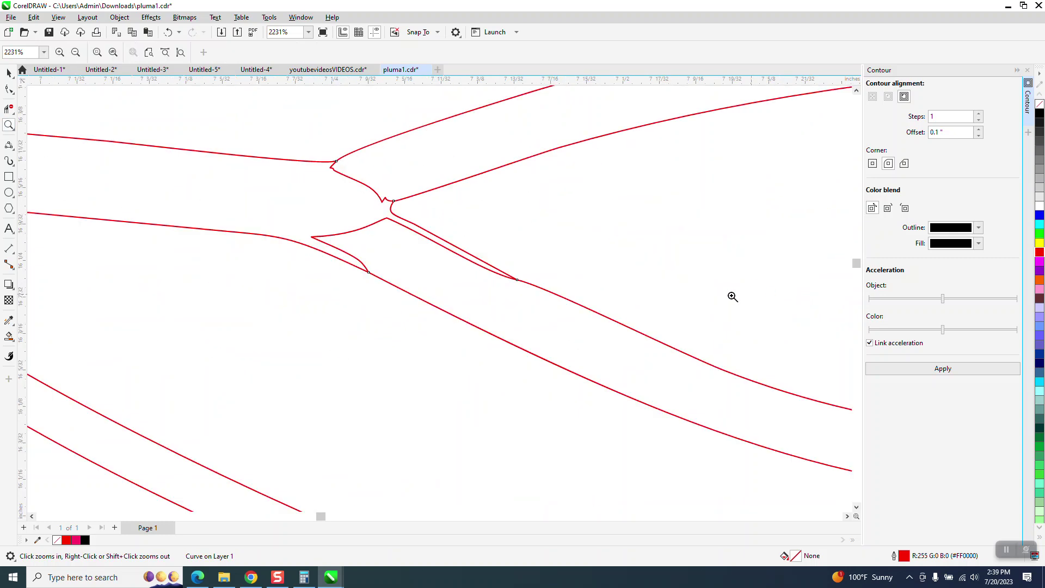
pyautogui.click(9, 108)
pyautogui.click(360, 183)
pyautogui.click(362, 227)
pyautogui.scroll(-5, 436, 266)
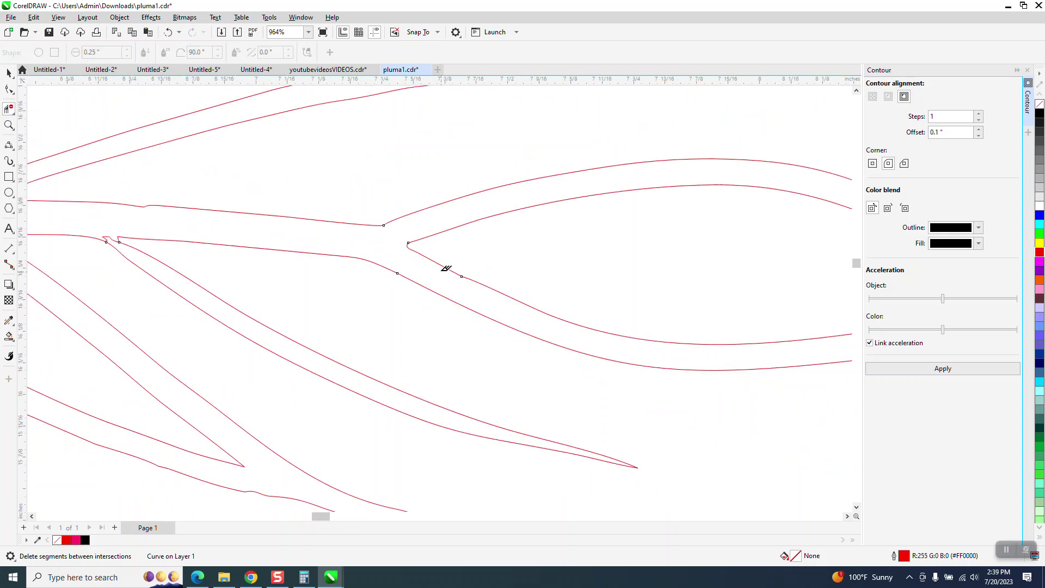
# Delete the stray short arc left above the feather's upper branches
pyautogui.scroll(-2, 577, 299)
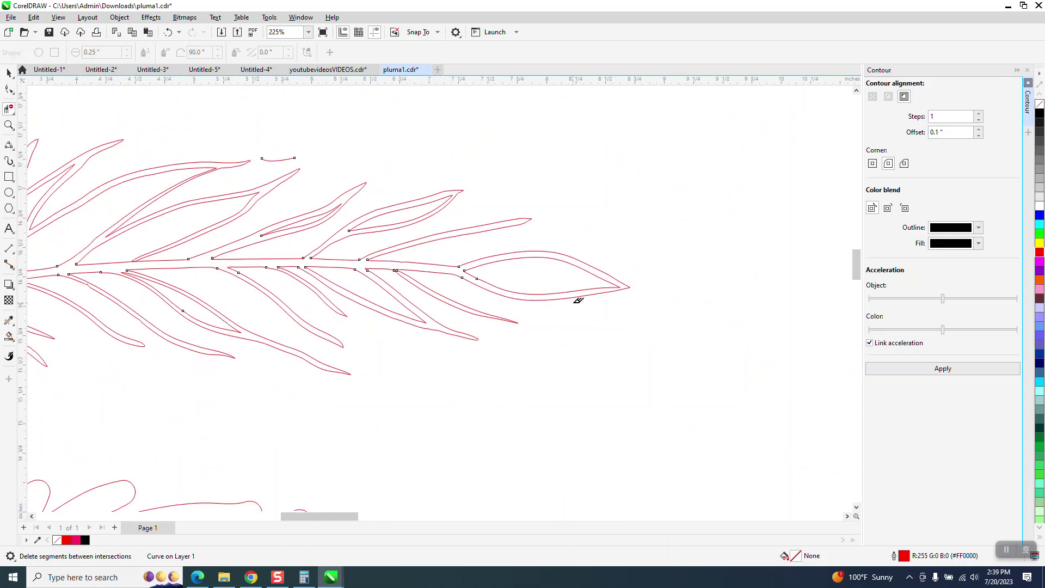
pyautogui.click(346, 195)
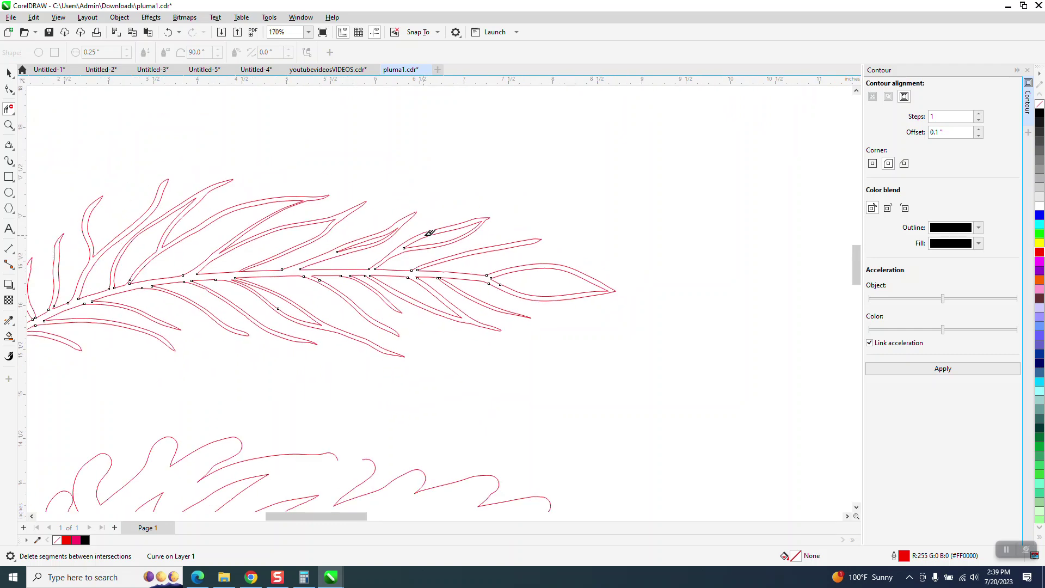
pyautogui.scroll(-1, 422, 229)
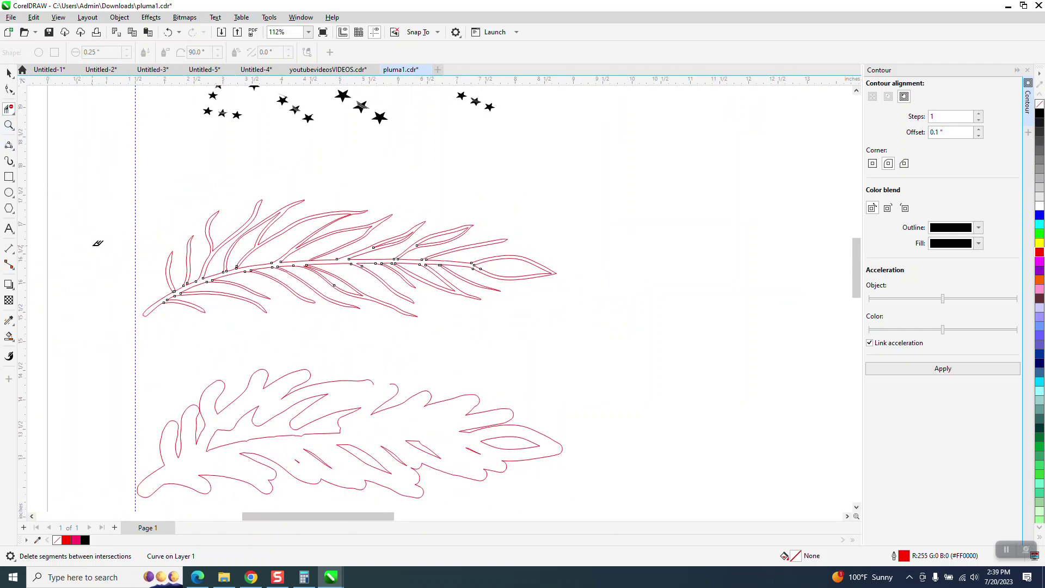
# Activate Smart Fill and set its fill color to black from the RGB palette
pyautogui.click(8, 126)
pyautogui.moveTo(142, 227); pyautogui.dragTo(338, 332)
pyautogui.scroll(-1, 338, 329)
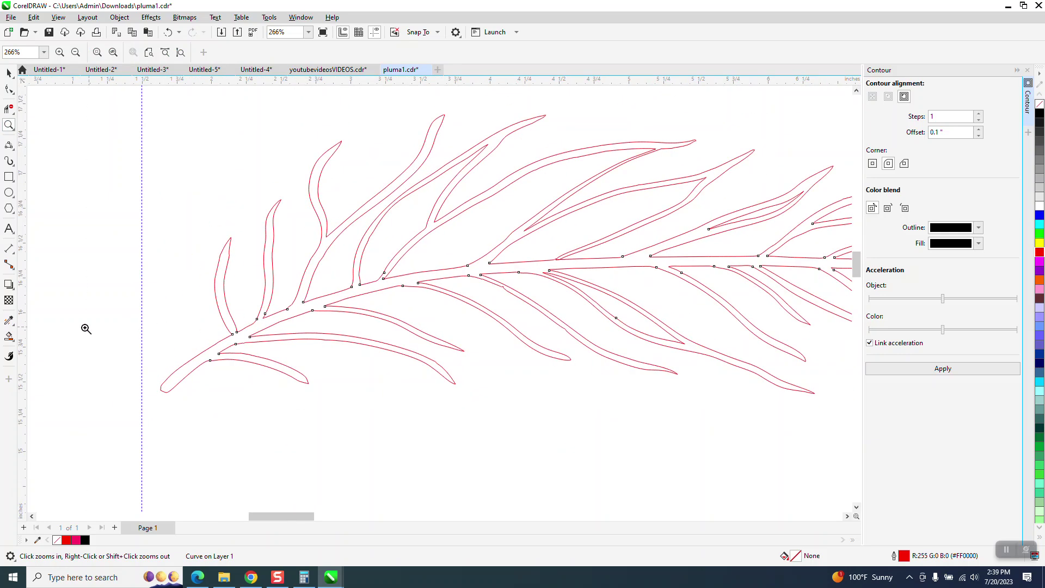
pyautogui.click(9, 337)
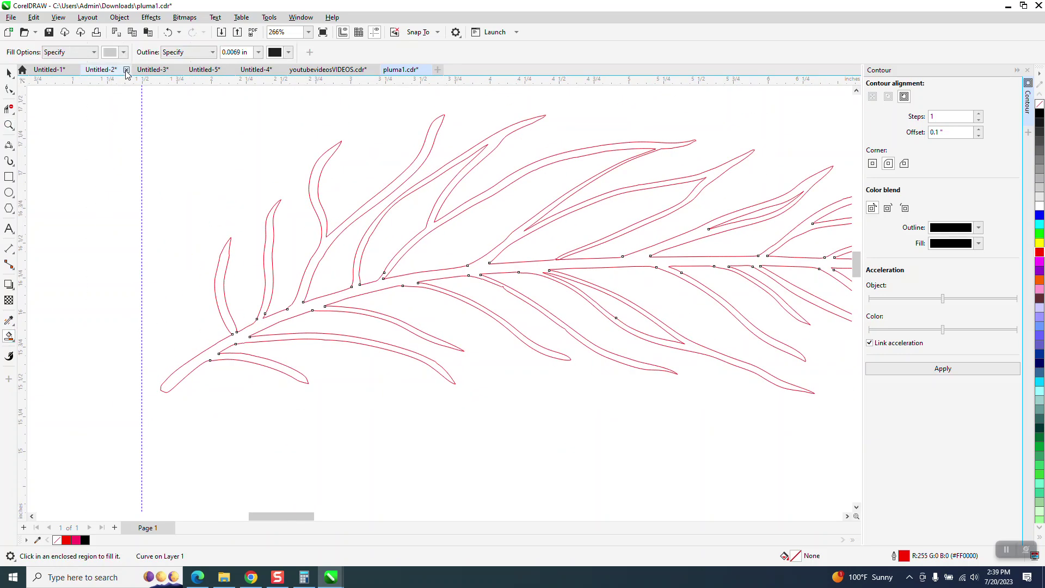
pyautogui.click(123, 52)
pyautogui.click(228, 205)
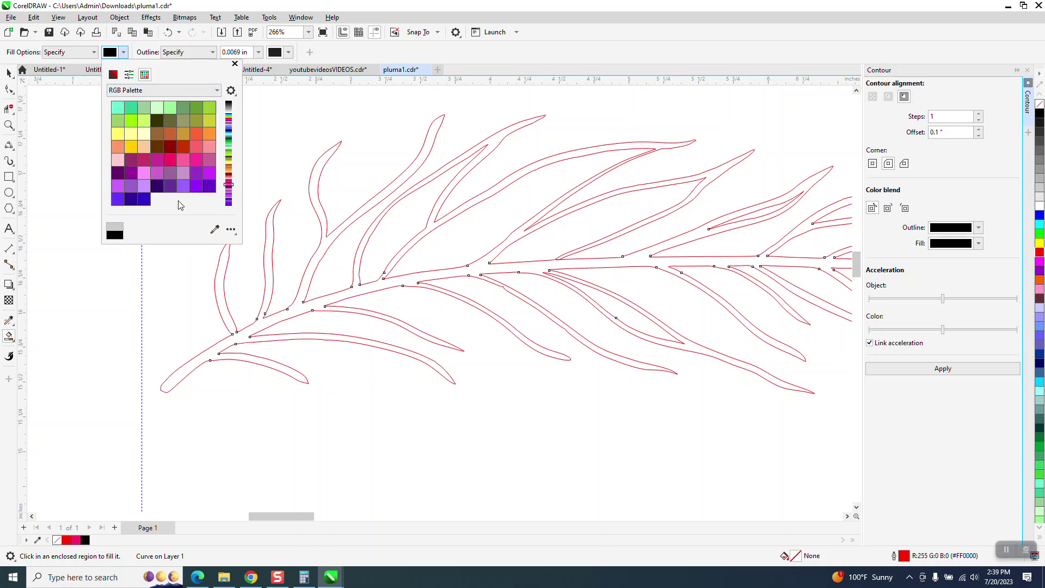
pyautogui.scroll(5, 130, 158)
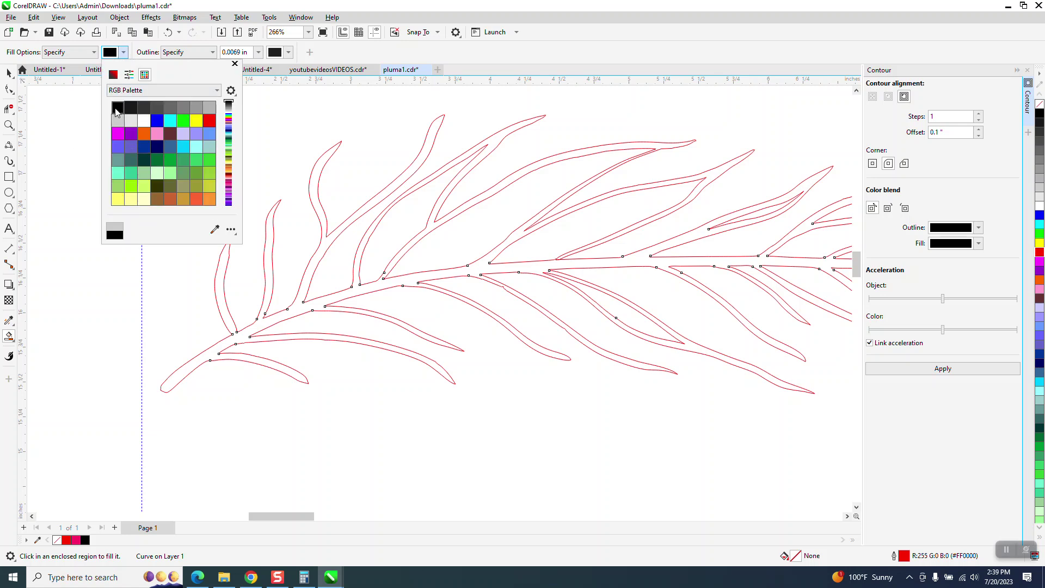
pyautogui.click(272, 232)
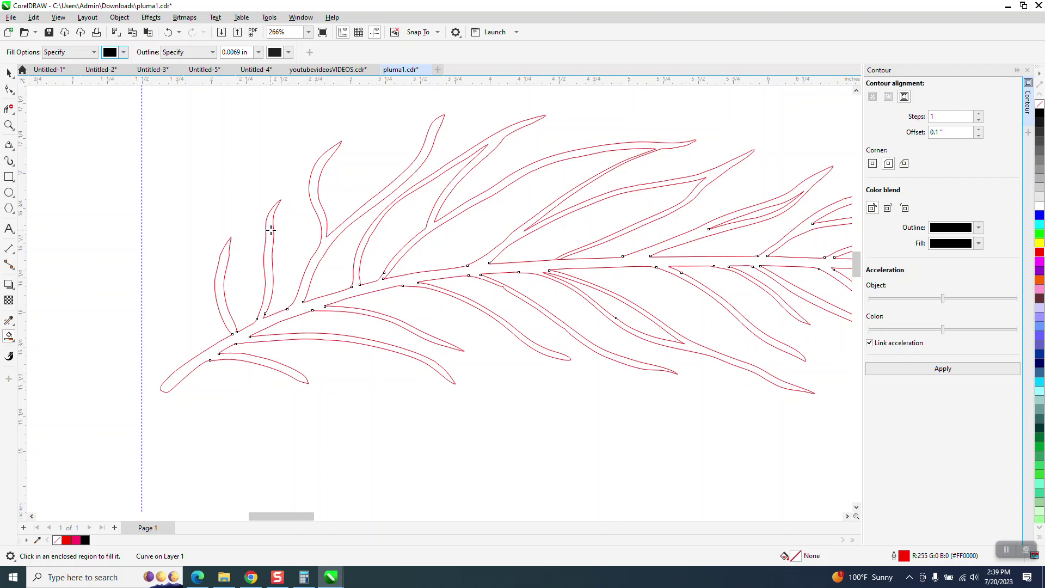
# Try to fill the whole red vein outline with black using Smart Fill, and undo the fill
pyautogui.click(270, 230)
pyautogui.scroll(-2, 256, 230)
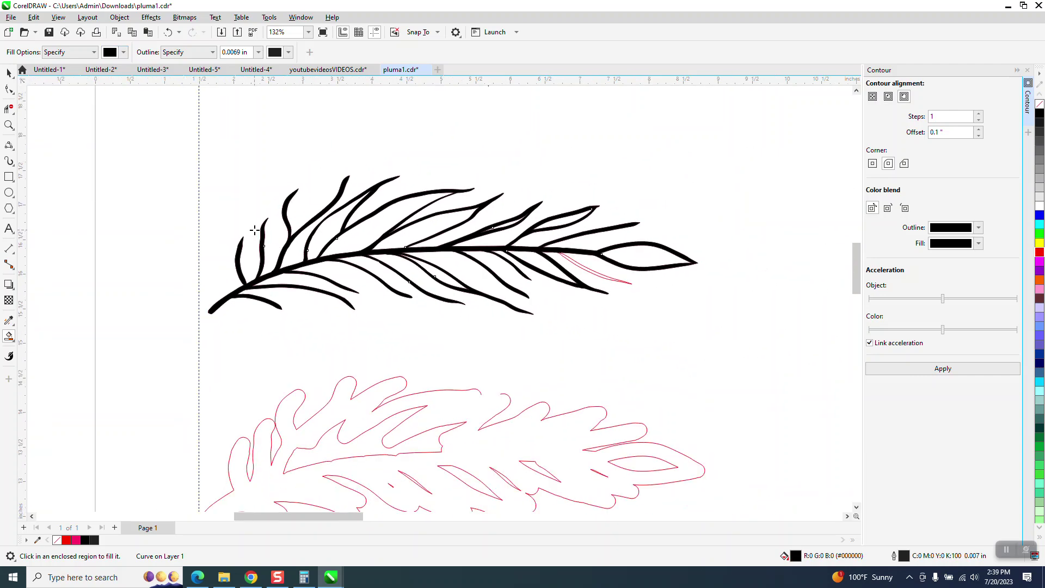
pyautogui.click(168, 32)
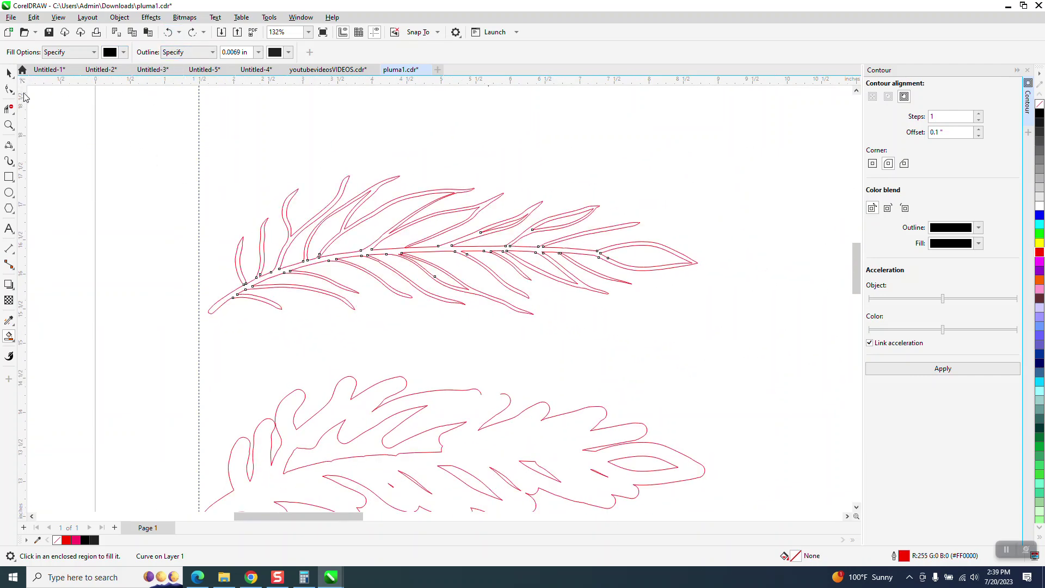
# Delete the leftover squiggle closing off the small lower branch where it joins the stem near the feather's tip
pyautogui.click(8, 125)
pyautogui.moveTo(507, 228); pyautogui.dragTo(597, 273)
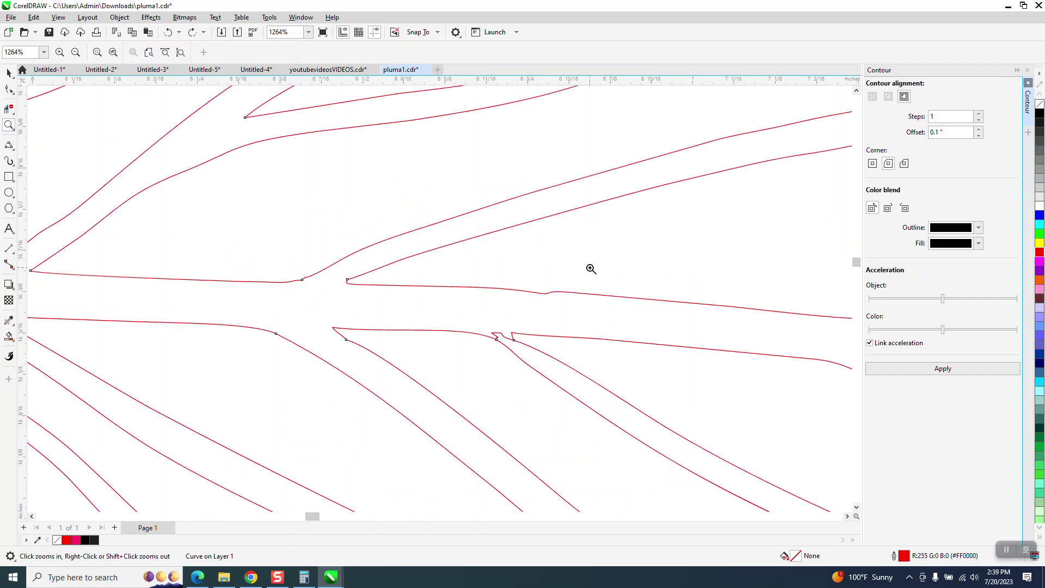
pyautogui.click(9, 110)
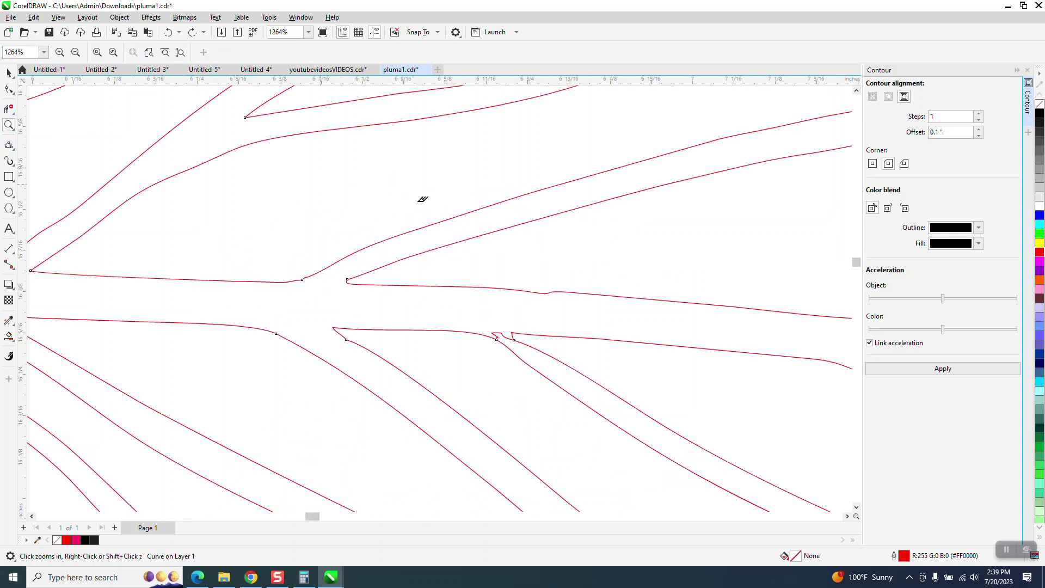
pyautogui.click(508, 333)
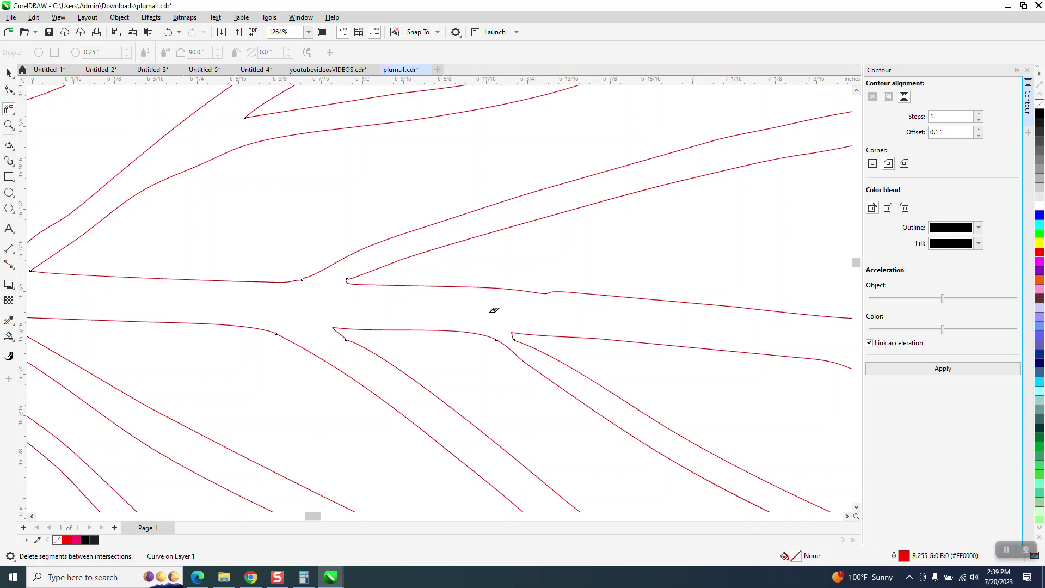
# Smart Fill the vein outline in black and move the filled copy 3 inches down onto the rounded contour
pyautogui.scroll(-2, 494, 310)
pyautogui.scroll(-3, 411, 305)
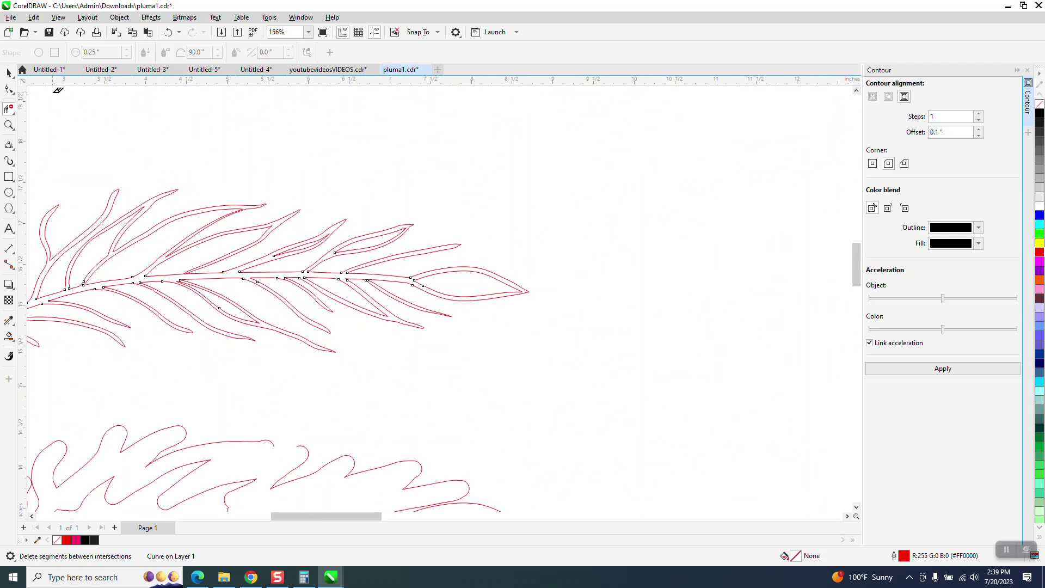
pyautogui.click(9, 335)
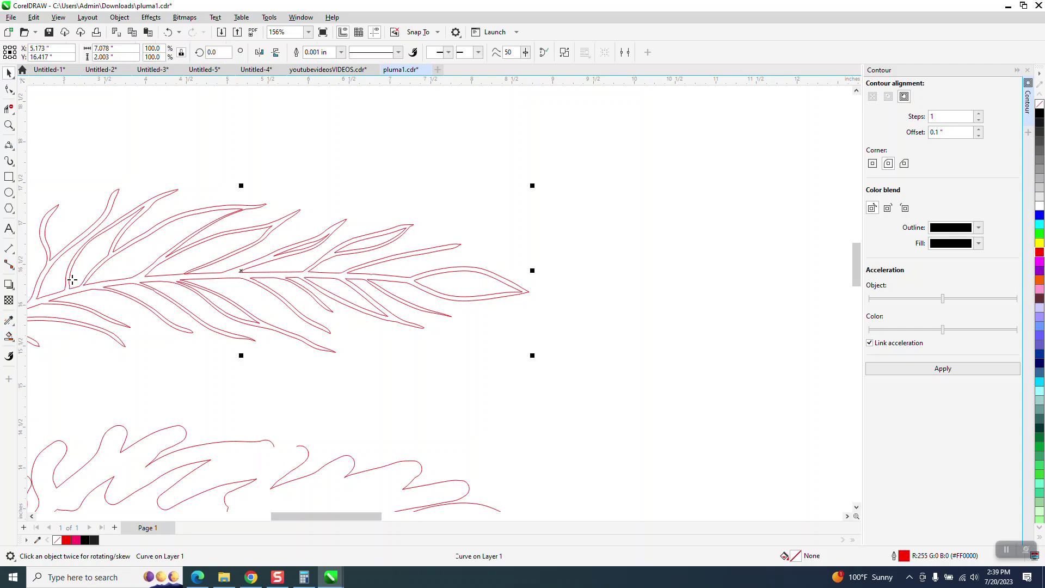
pyautogui.click(90, 286)
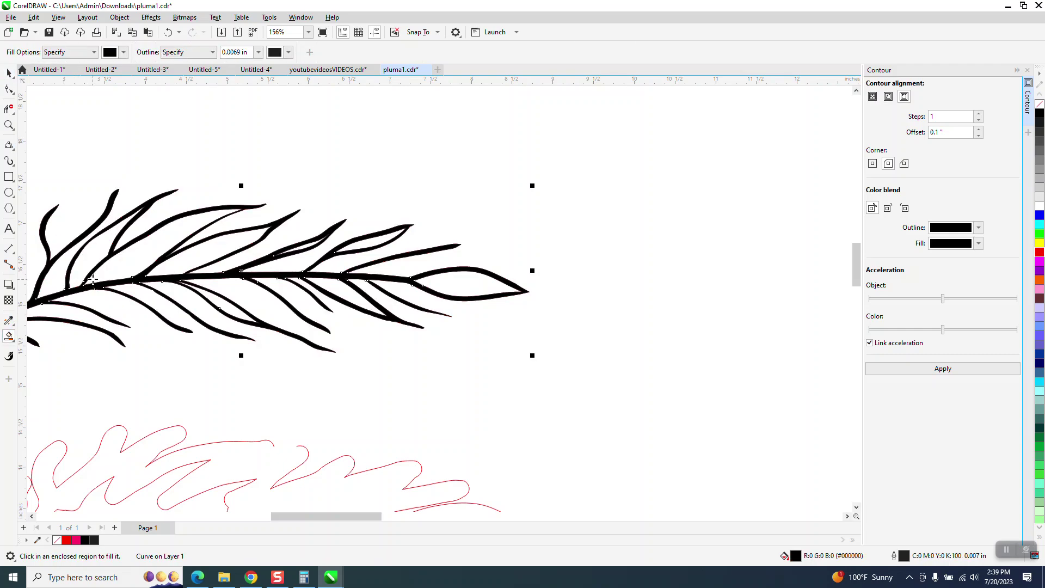
pyautogui.scroll(-3, 104, 275)
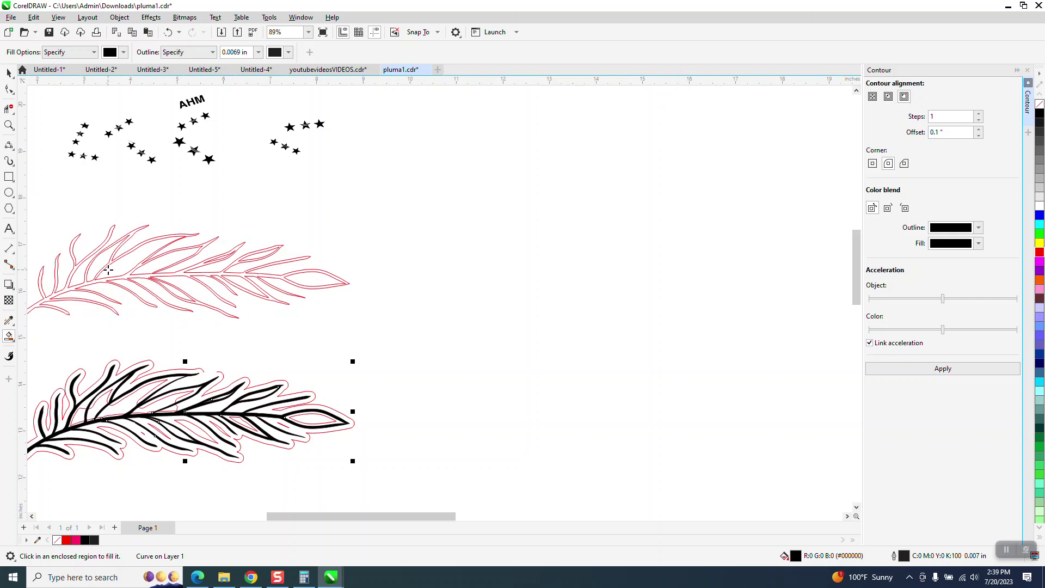
pyautogui.scroll(-2, 275, 293)
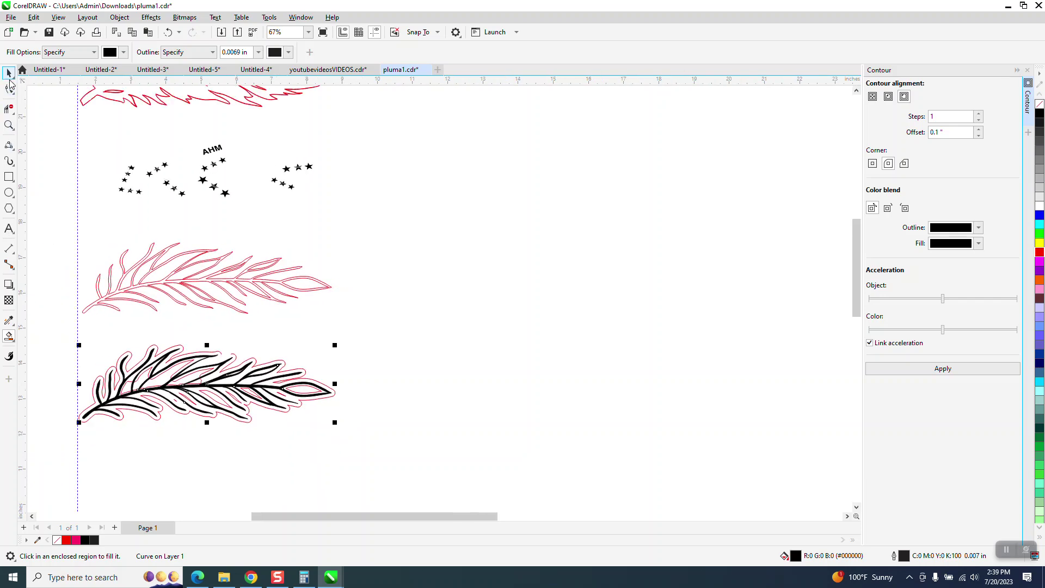
# Delete the original red vein outline above the filled feather
pyautogui.click(9, 73)
pyautogui.moveTo(53, 232); pyautogui.dragTo(372, 314)
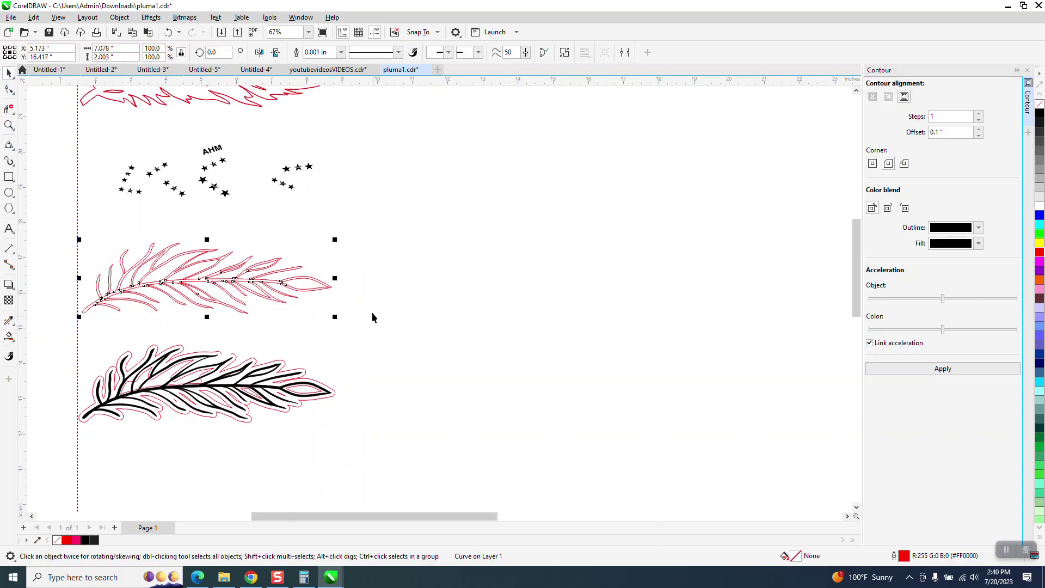
pyautogui.press('Delete')
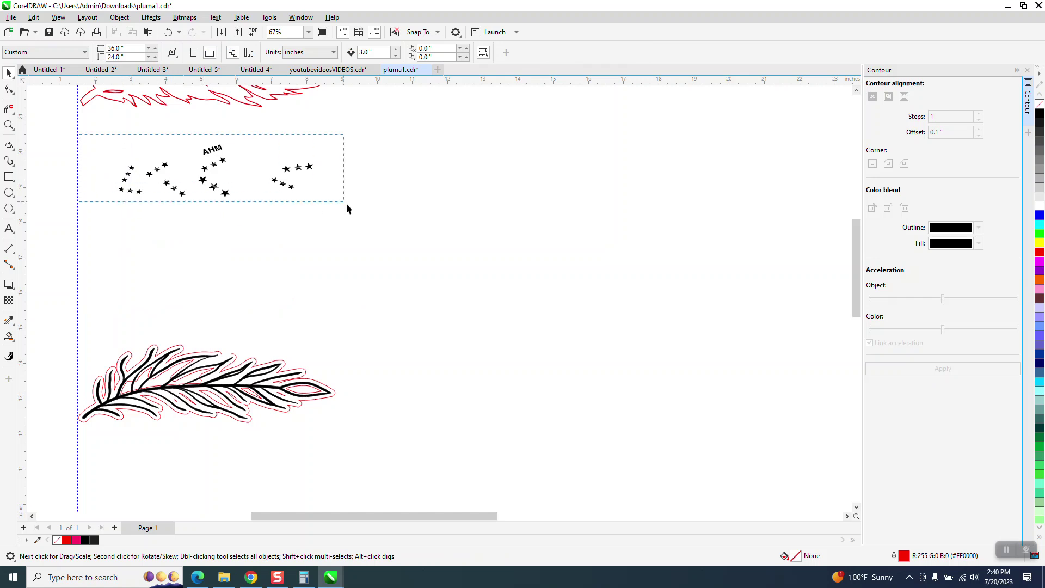
# Move the star groups and the AHM text straight down onto the filled feather
pyautogui.moveTo(343, 202); pyautogui.dragTo(344, 202)
pyautogui.hotkey('shift', 'Down')
pyautogui.hotkey('shift', 'Down')
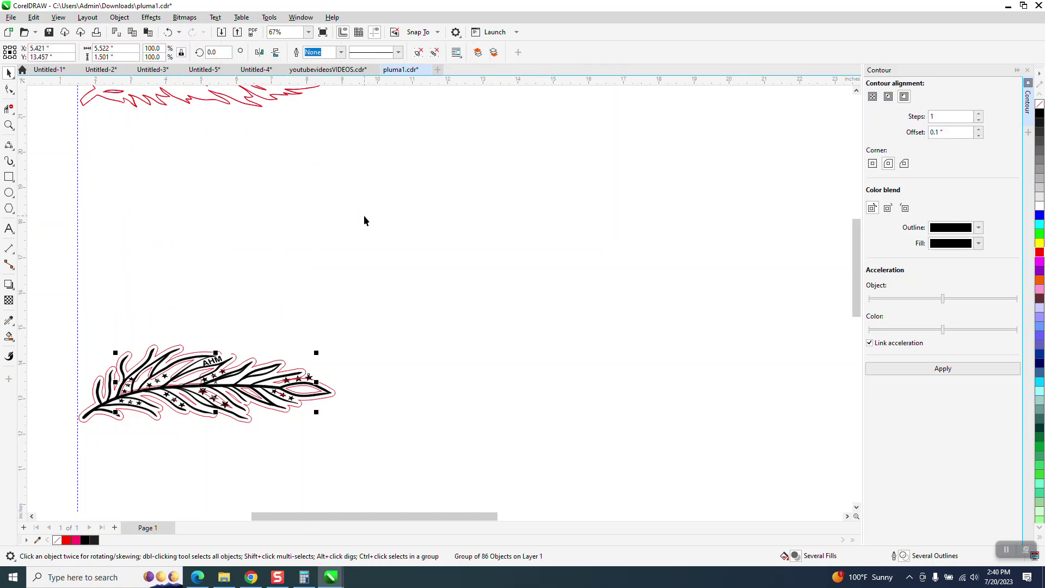
# Close the gap in the red contour above the AHM text with a 3-point curve dipping between its two open ends
pyautogui.click(9, 125)
pyautogui.moveTo(245, 329); pyautogui.dragTo(373, 436)
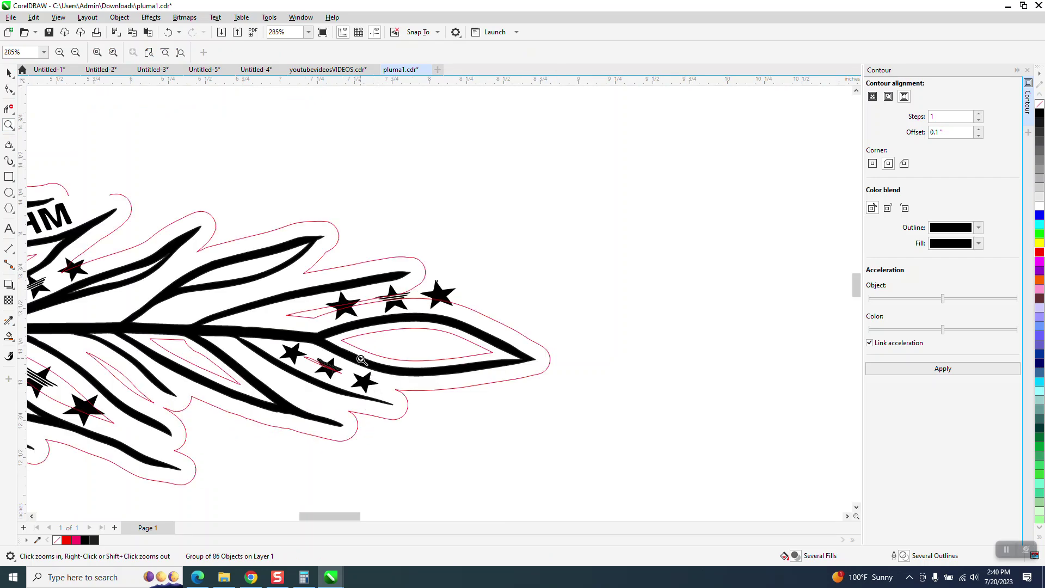
pyautogui.scroll(-1, 168, 278)
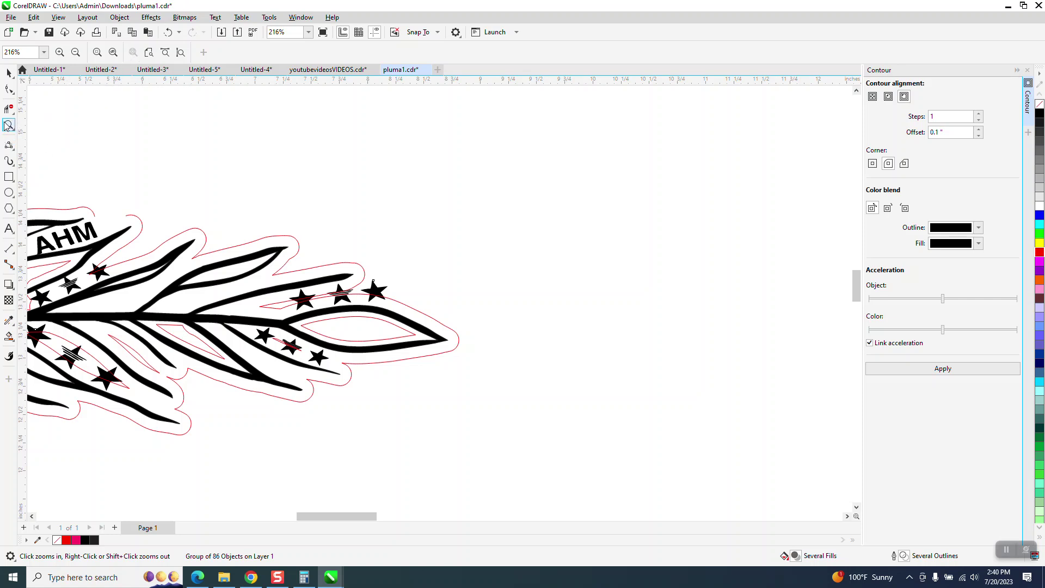
pyautogui.moveTo(67, 201); pyautogui.dragTo(199, 238)
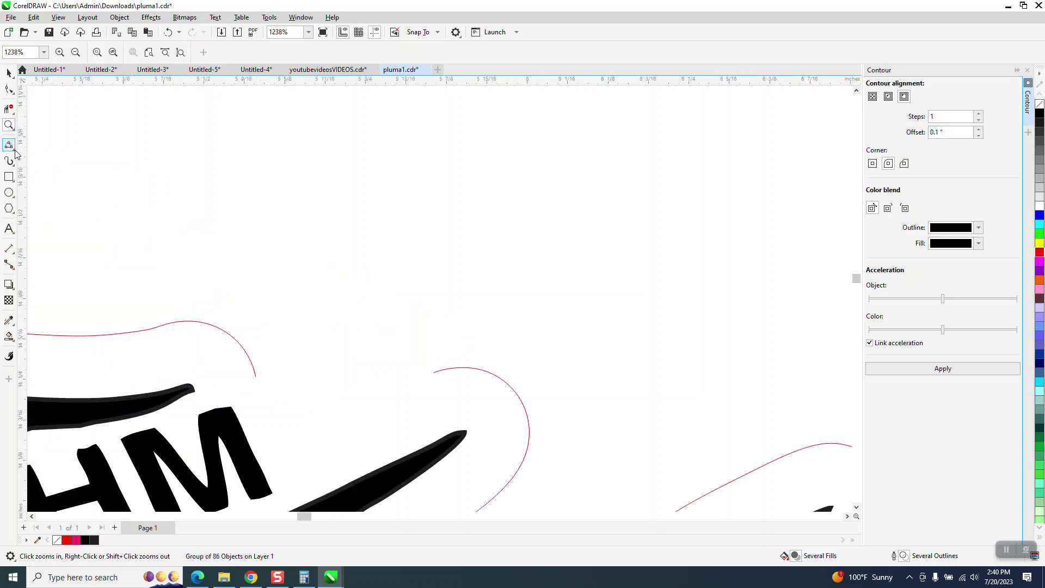
pyautogui.click(14, 151)
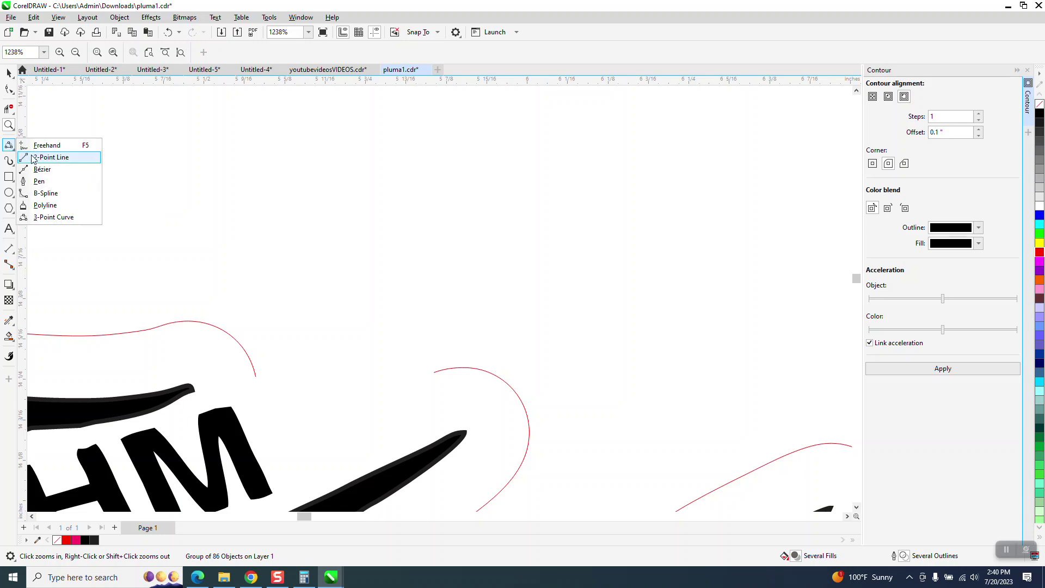
pyautogui.click(49, 217)
pyautogui.moveTo(434, 372); pyautogui.dragTo(255, 376)
pyautogui.click(308, 405)
pyautogui.scroll(-4, 256, 287)
pyautogui.scroll(-4, 261, 286)
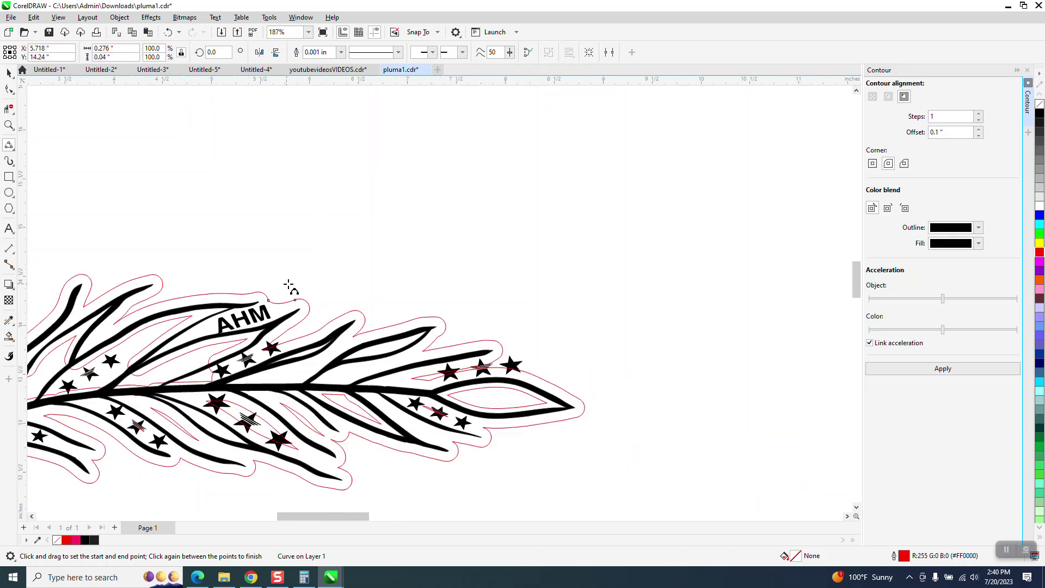
# Move the black feather and the group of stars and AHM text 3 inches down, clear of the red contour
pyautogui.click(12, 77)
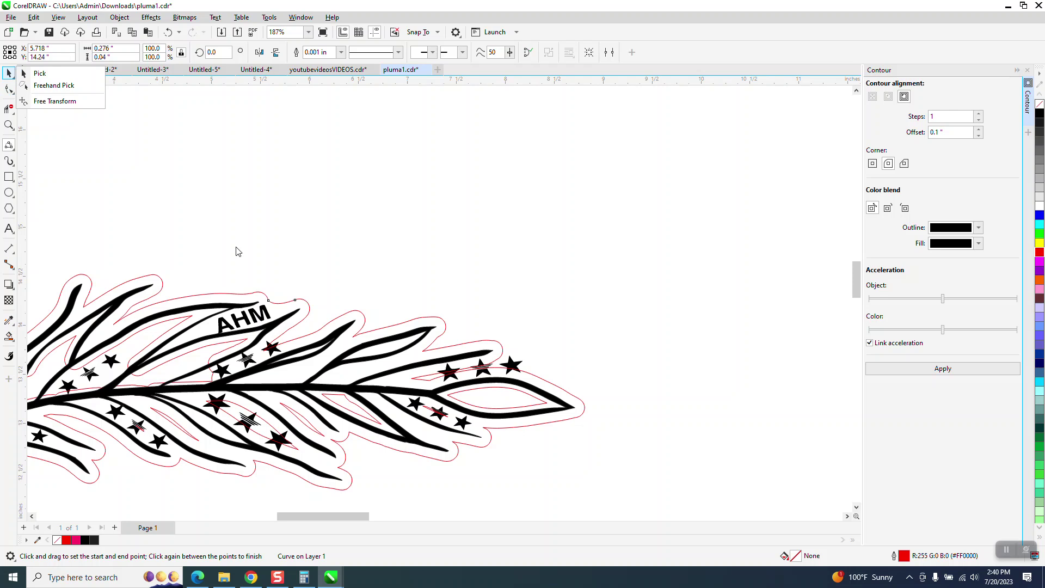
pyautogui.click(287, 323)
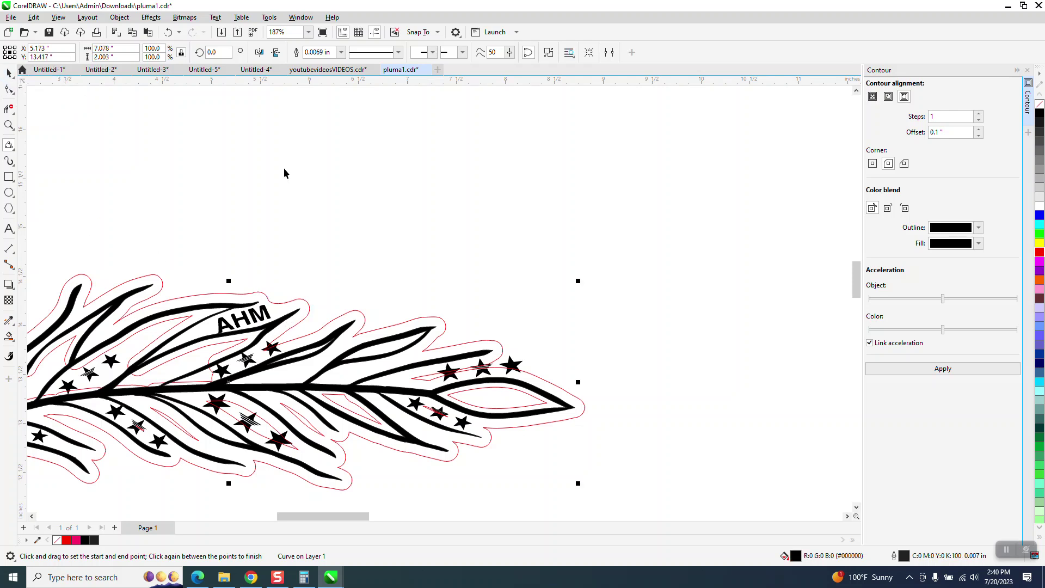
pyautogui.press('space')
pyautogui.press('Delete')
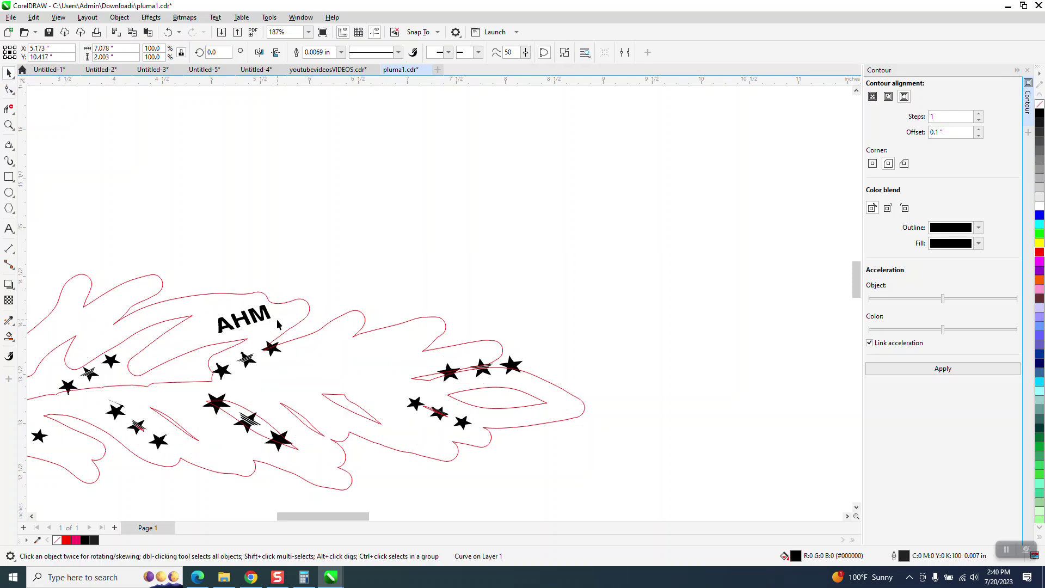
pyautogui.press('Delete')
pyautogui.scroll(-3, 387, 297)
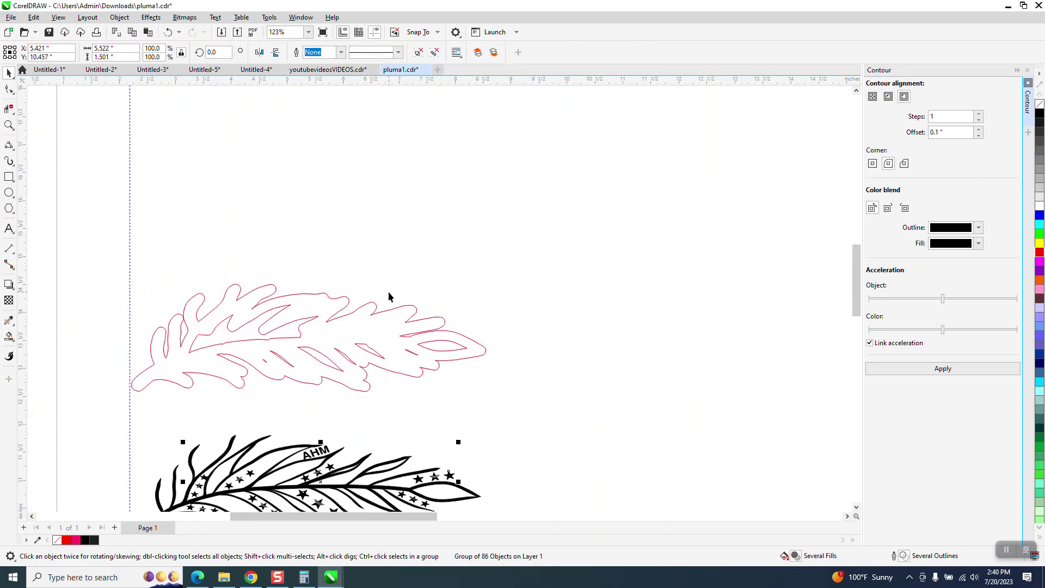
# Create a closed copy of the contour with Smart Fill, placed about 3 inches above the red one and with no fill
pyautogui.click(9, 337)
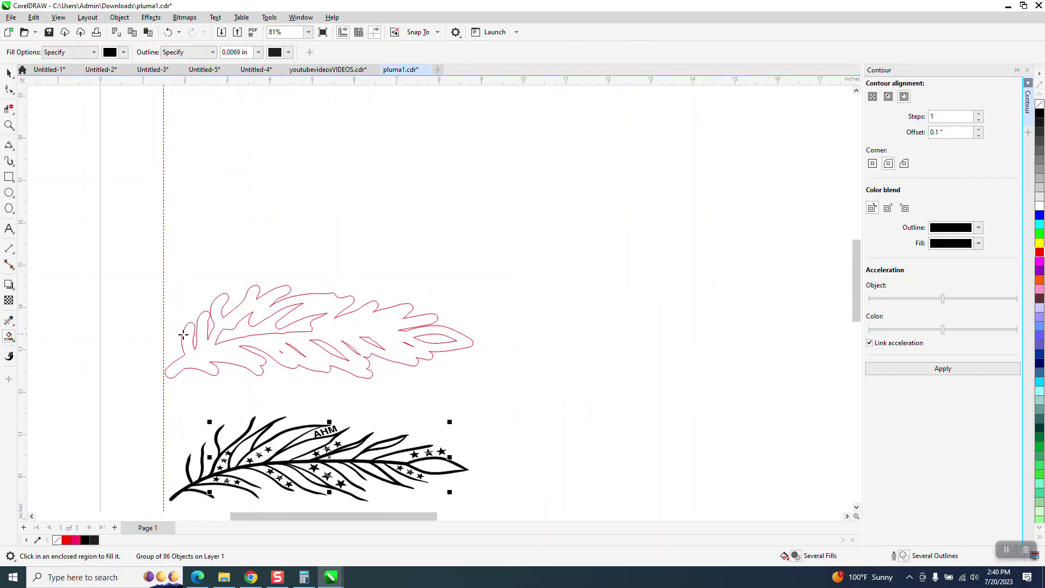
pyautogui.click(333, 325)
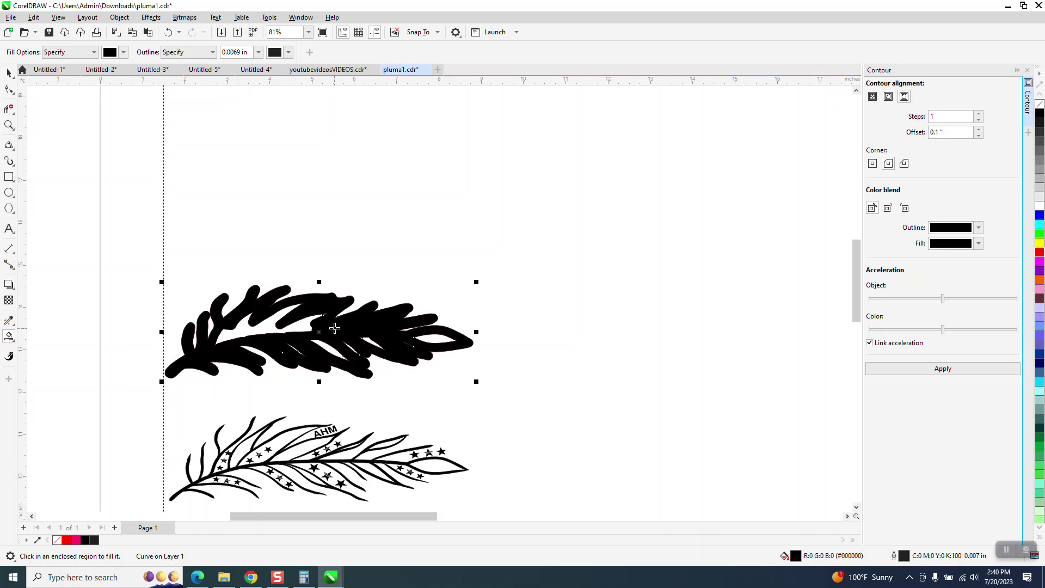
pyautogui.press('Up')
pyautogui.press('Up')
pyautogui.press('Up')
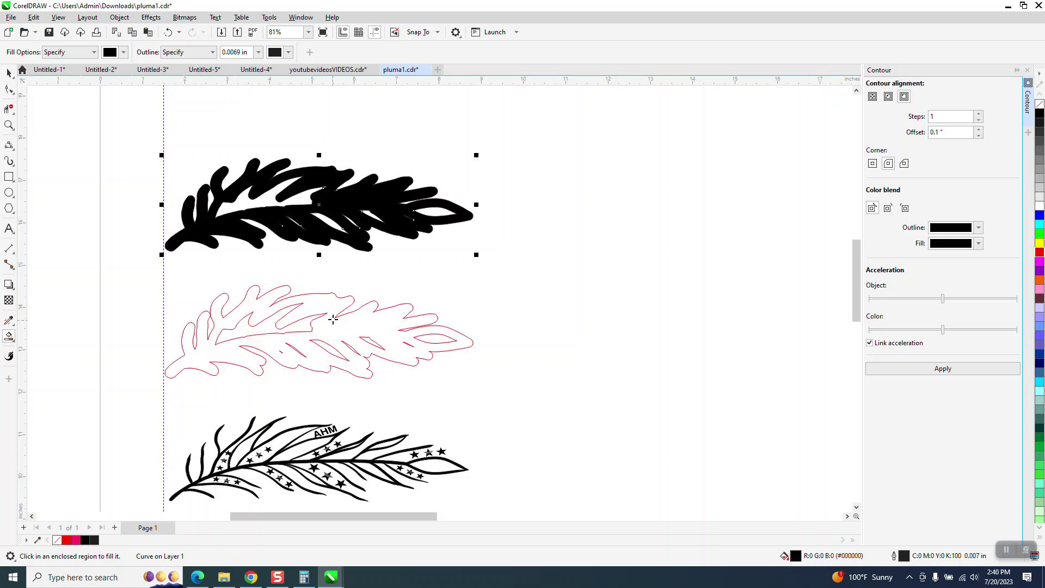
pyautogui.click(1040, 105)
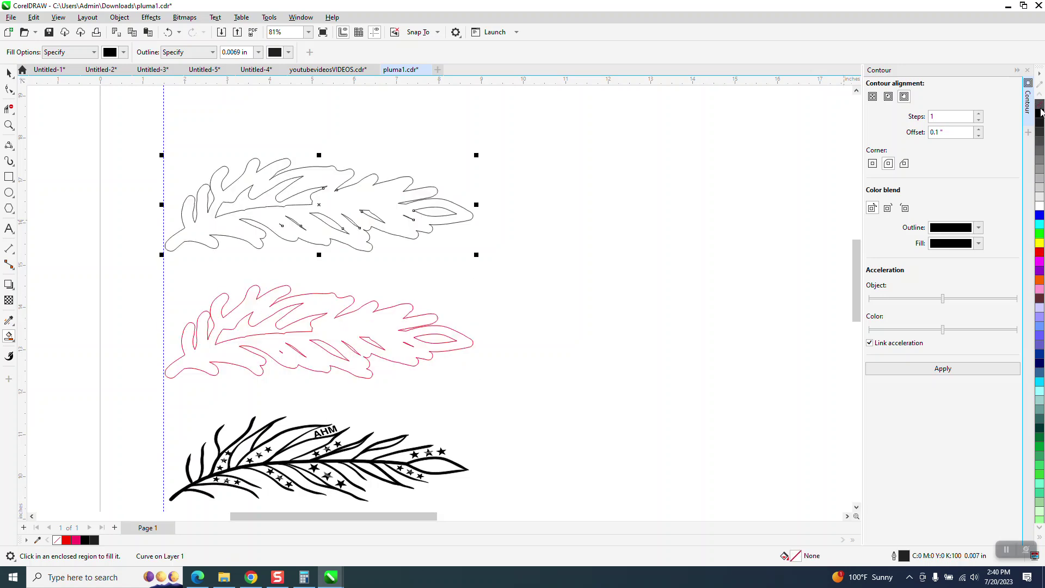
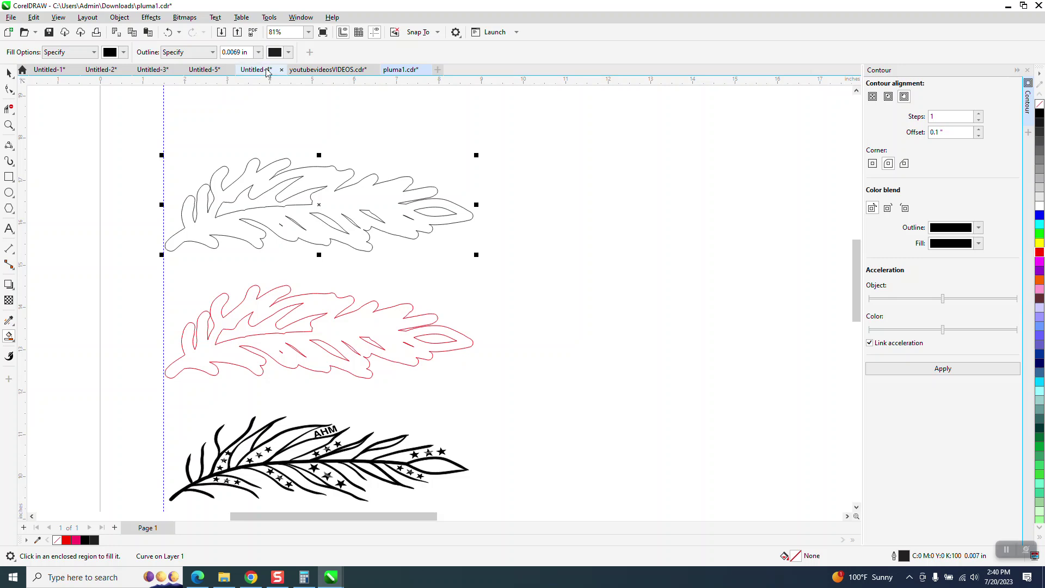
# Set the Smart Fill outline width to Hairline
pyautogui.click(259, 53)
pyautogui.click(252, 71)
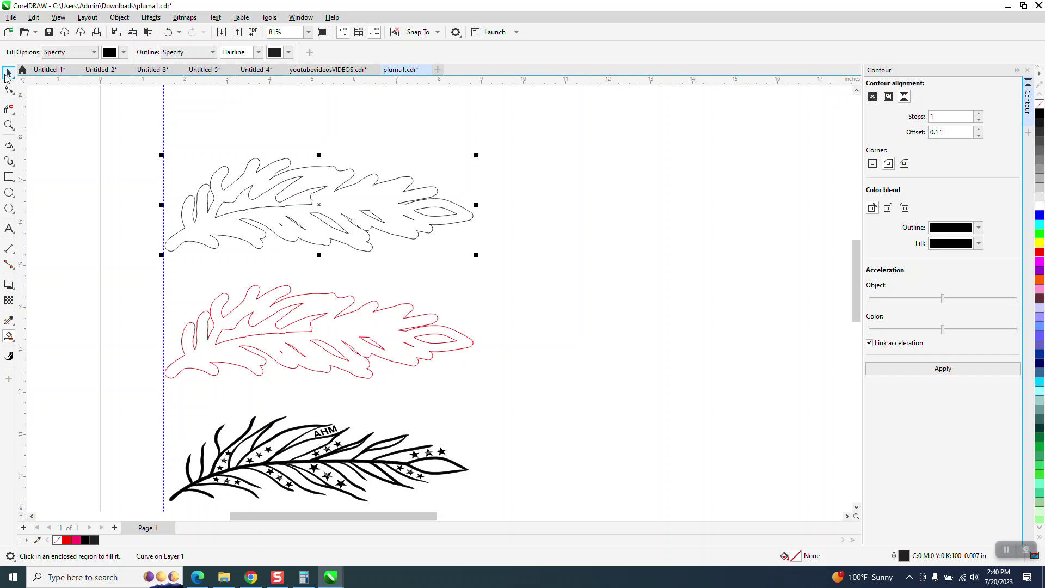
pyautogui.click(9, 72)
pyautogui.moveTo(336, 314); pyautogui.dragTo(416, 338)
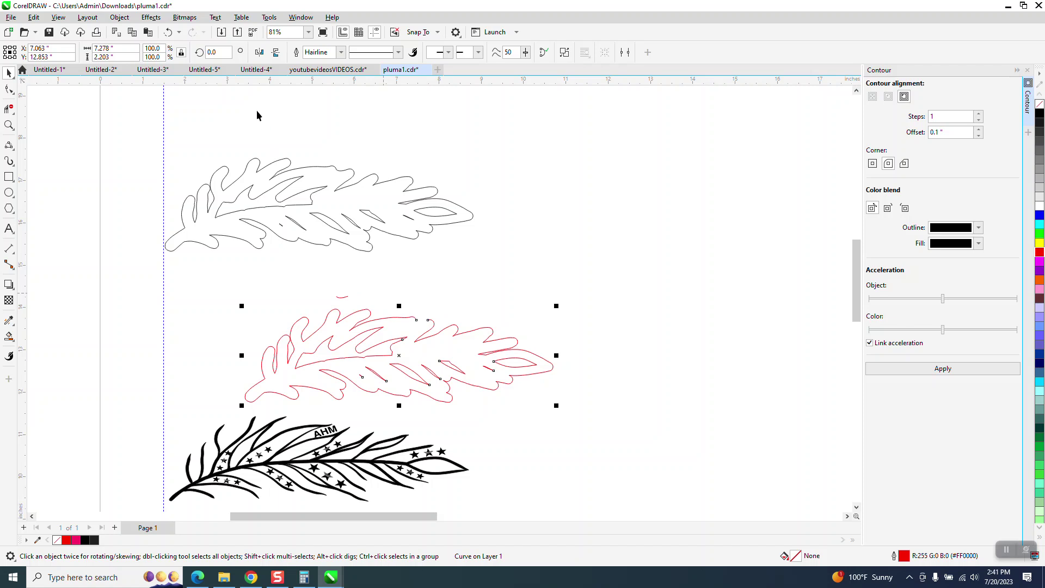
pyautogui.click(168, 32)
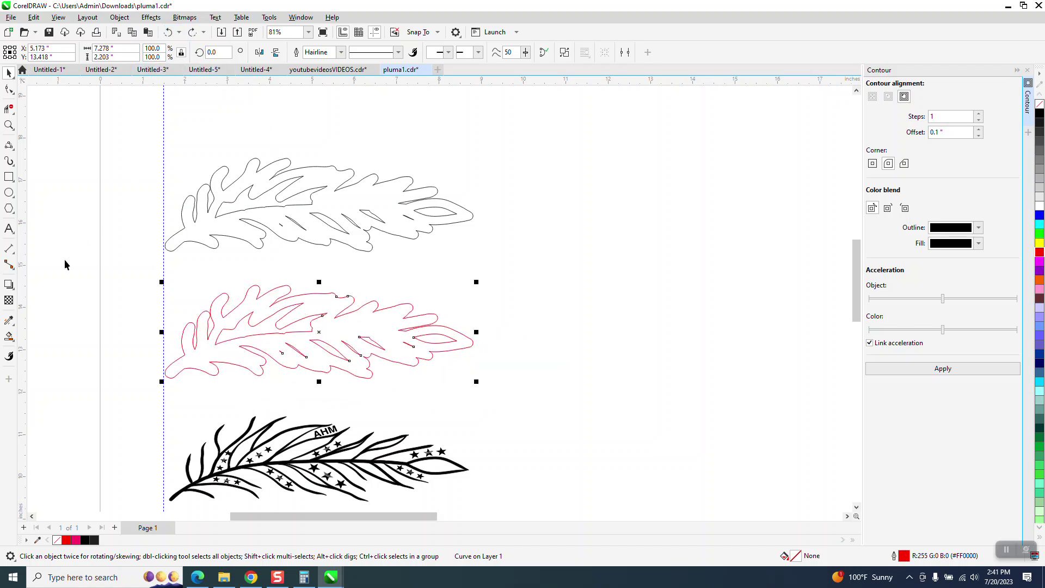
# Create a closed copy of the red contour with Smart Fill, placed 9 inches to its right with no fill and a red outline
pyautogui.click(9, 336)
pyautogui.click(264, 307)
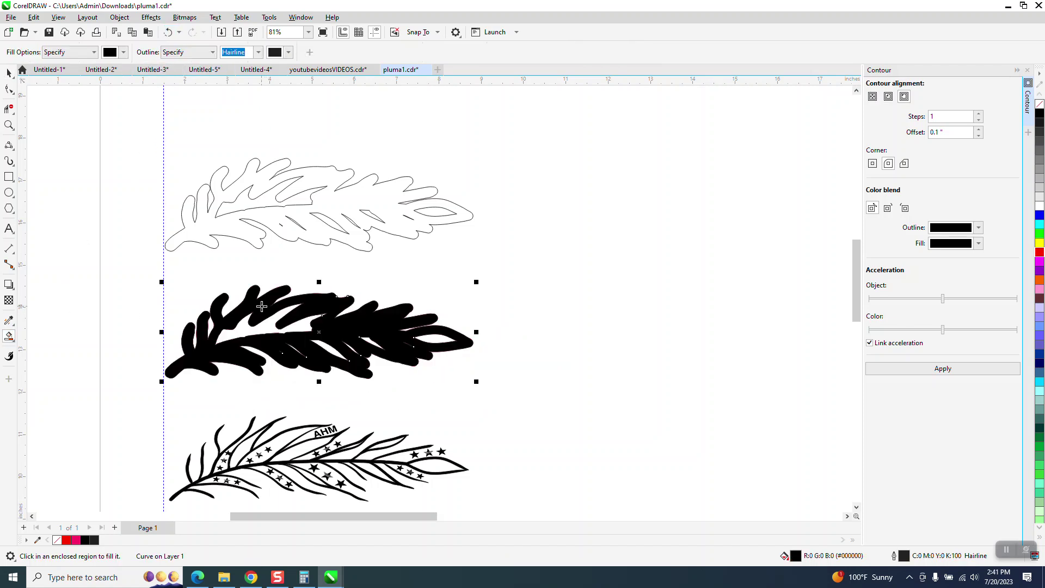
pyautogui.press('Right')
pyautogui.press('Right')
pyautogui.press('Right')
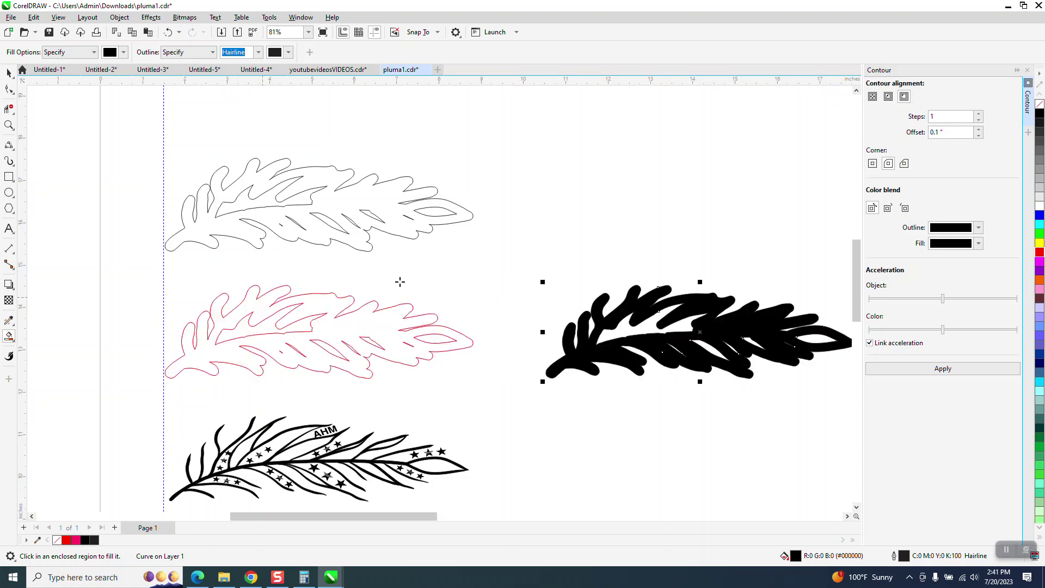
pyautogui.click(1040, 104)
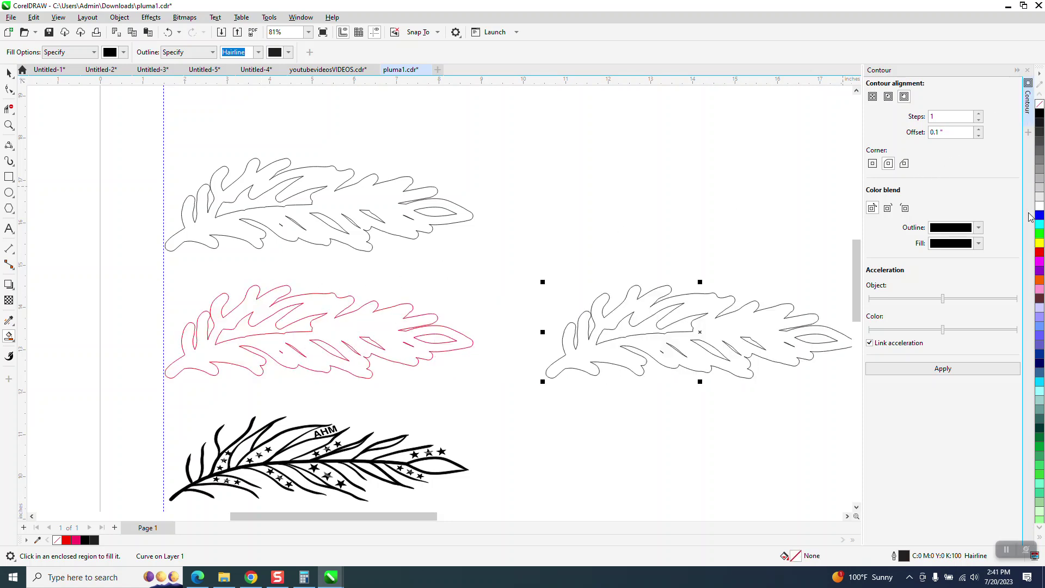
pyautogui.rightClick(1040, 254)
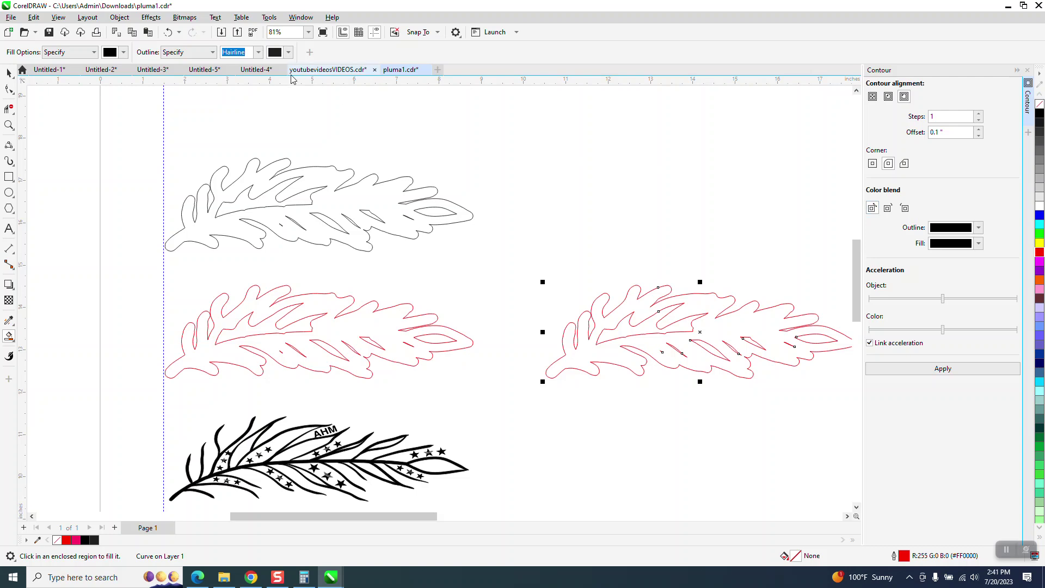
# Move the new red contour copy 9 inches left and 3 inches down so it surrounds the black feather
pyautogui.scroll(-2, 470, 185)
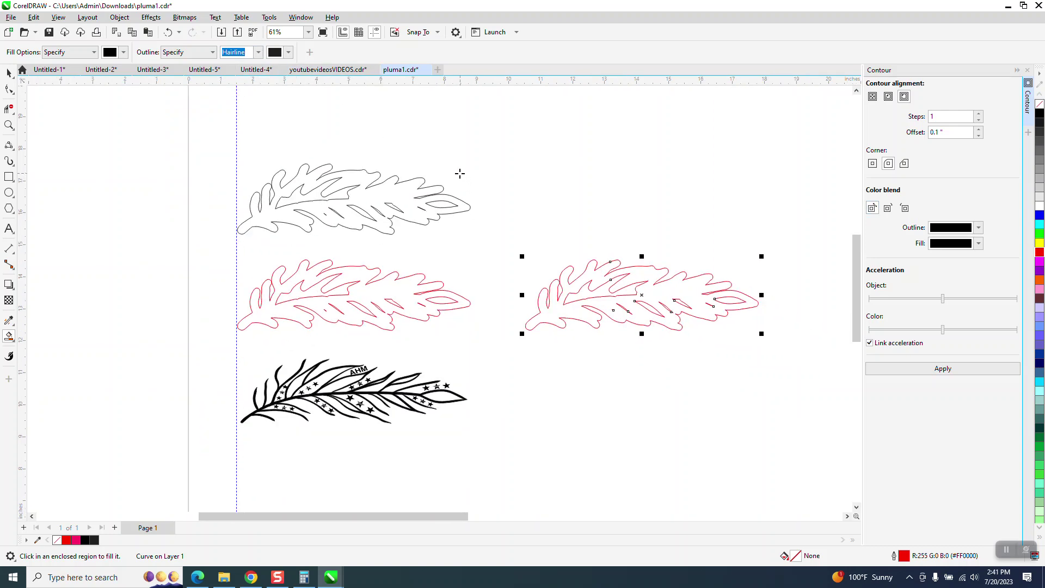
pyautogui.press('Left')
pyautogui.press('Left')
pyautogui.press('Left')
pyautogui.press('Left')
pyautogui.press('Left')
pyautogui.press('Left')
pyautogui.press('Down')
pyautogui.press('Down')
# Draw a 3-point curve about 0.41 by 0.32 inch around the outermost star, bridging the contour notch near the feather's tip
pyautogui.click(9, 125)
pyautogui.moveTo(322, 328); pyautogui.dragTo(593, 467)
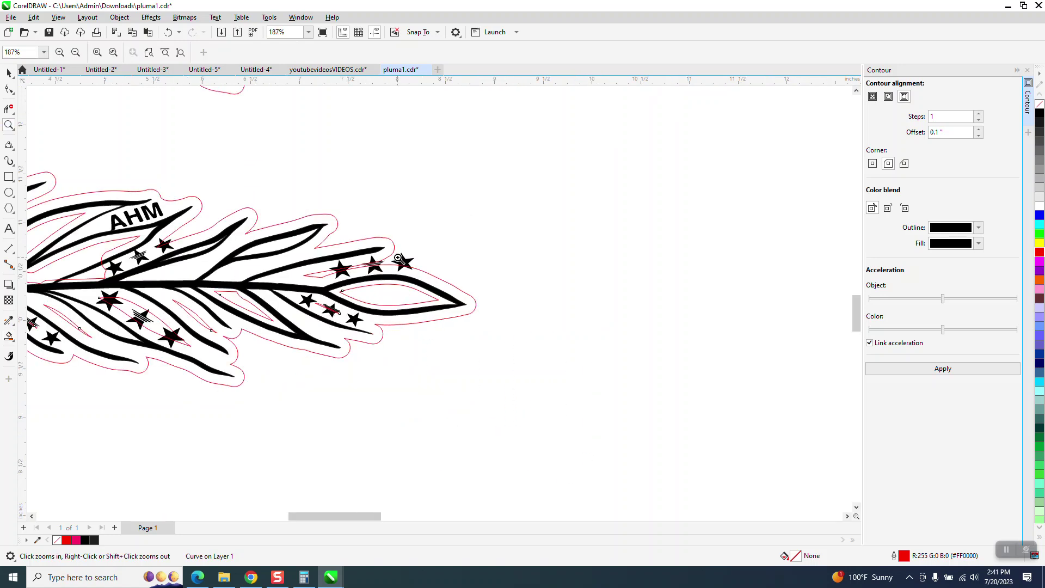
pyautogui.click(8, 72)
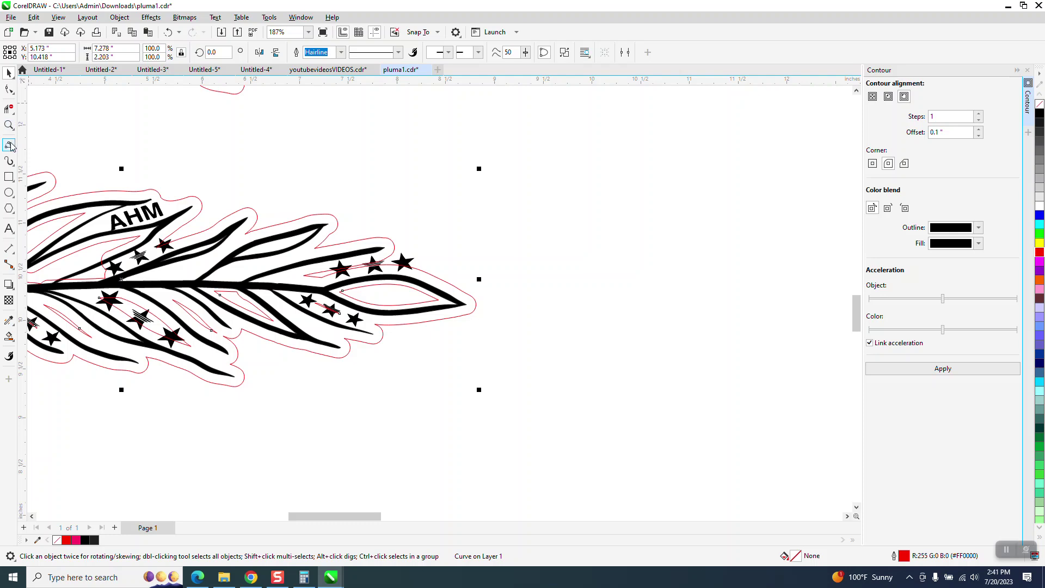
pyautogui.click(8, 125)
pyautogui.moveTo(269, 177); pyautogui.dragTo(520, 337)
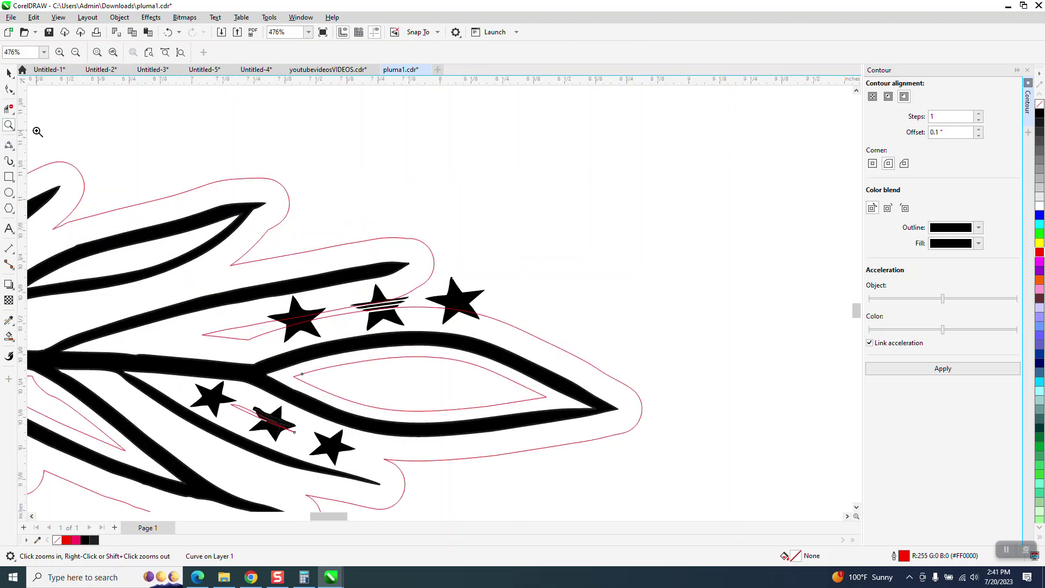
pyautogui.click(14, 152)
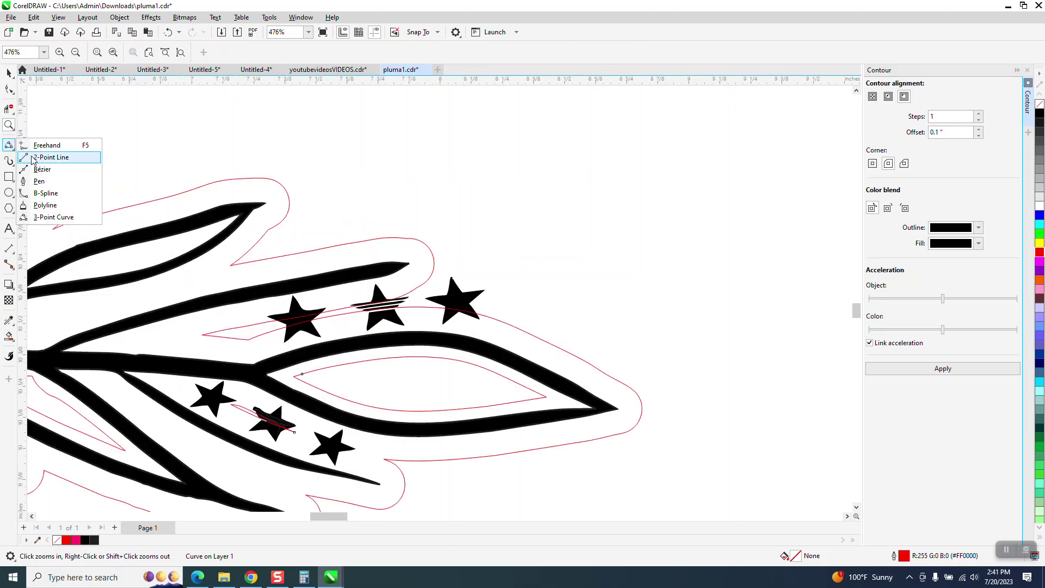
pyautogui.click(52, 217)
pyautogui.moveTo(433, 257); pyautogui.dragTo(535, 334)
pyautogui.click(522, 298)
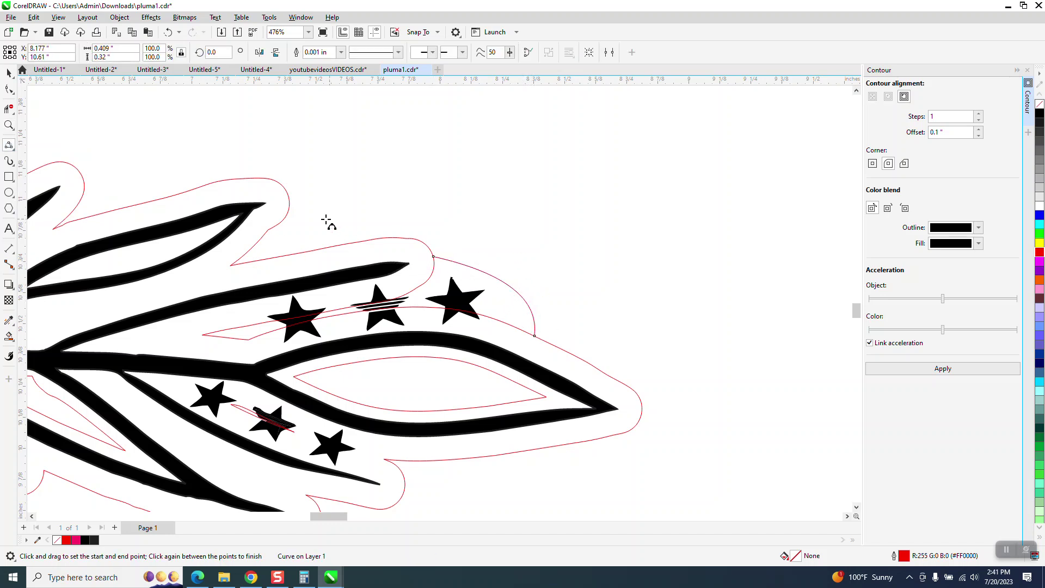
# Move the stars and AHM group 3 inches up and delete the contour notch enclosed by the new curve
pyautogui.press('space')
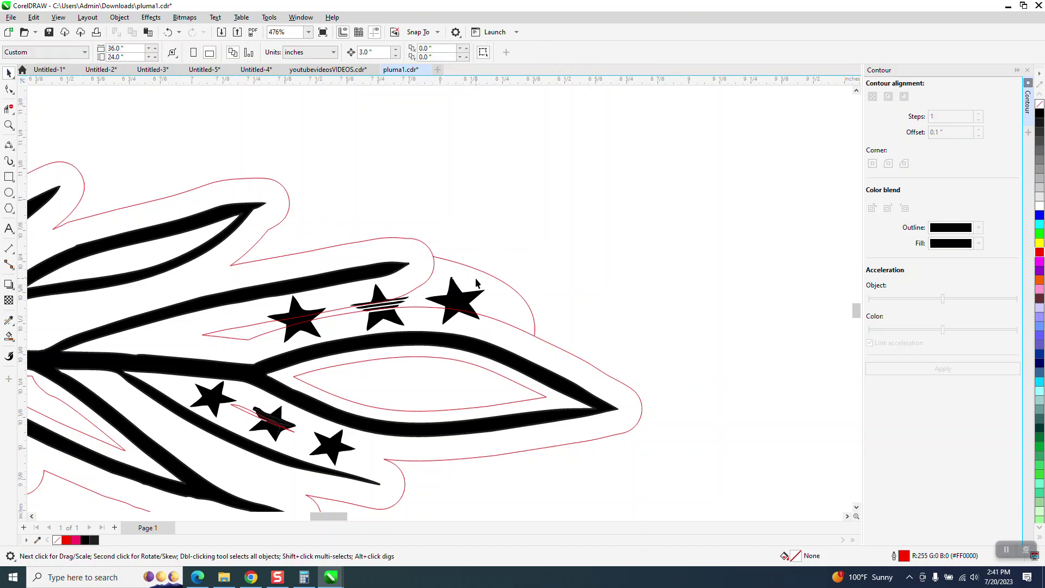
pyautogui.click(454, 284)
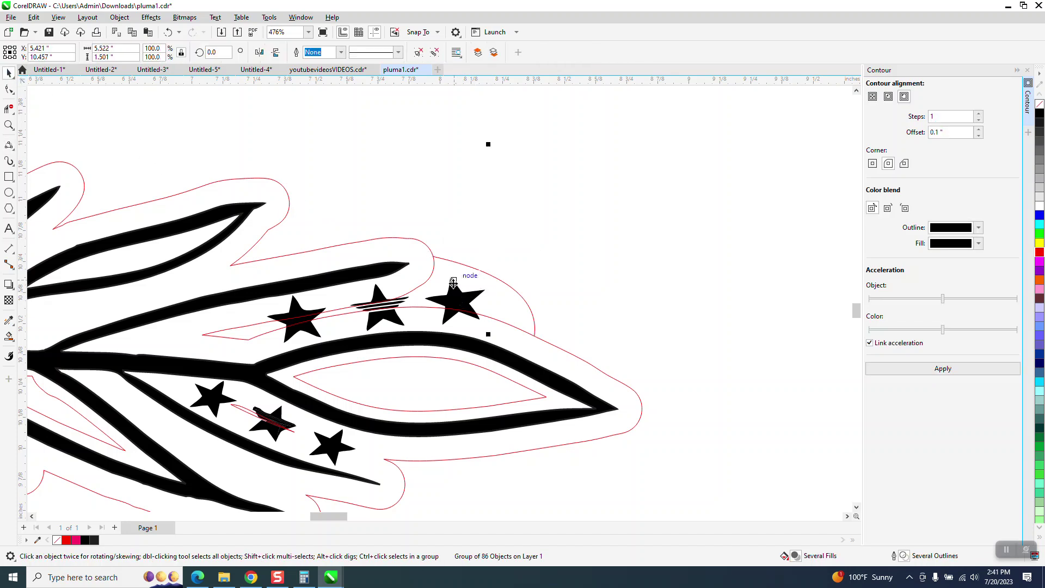
pyautogui.press('Up')
pyautogui.click(8, 108)
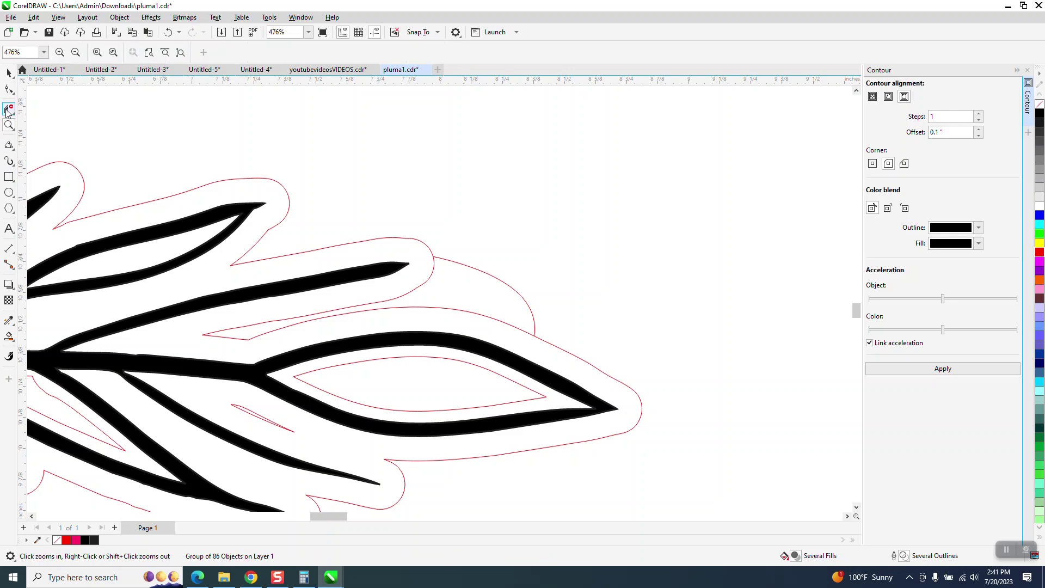
pyautogui.click(420, 288)
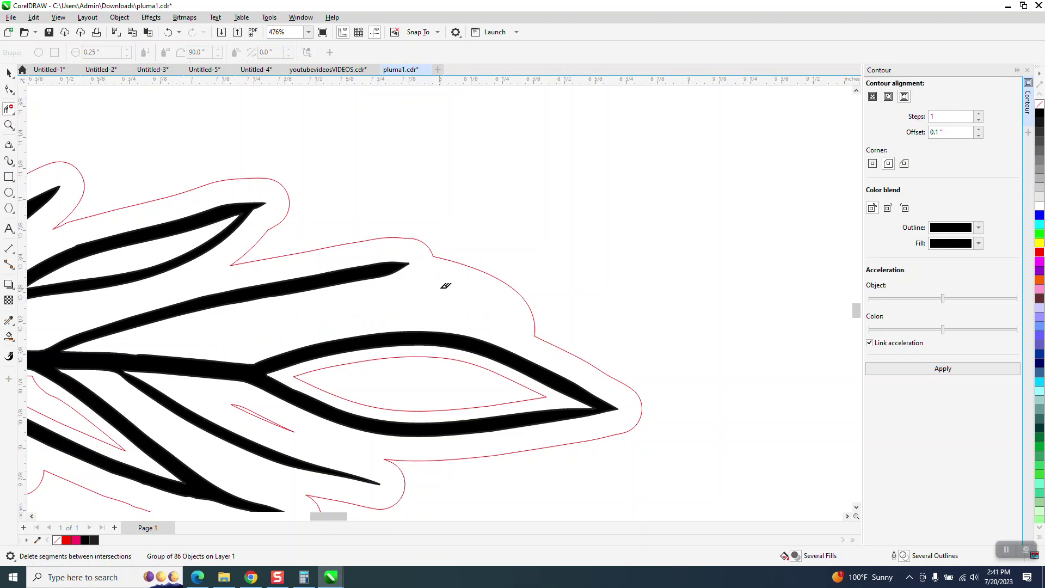
# Return the group of stars and AHM text 3 inches down onto the black feather
pyautogui.scroll(-2, 445, 288)
pyautogui.click(179, 32)
pyautogui.click(212, 61)
pyautogui.scroll(-2, 391, 251)
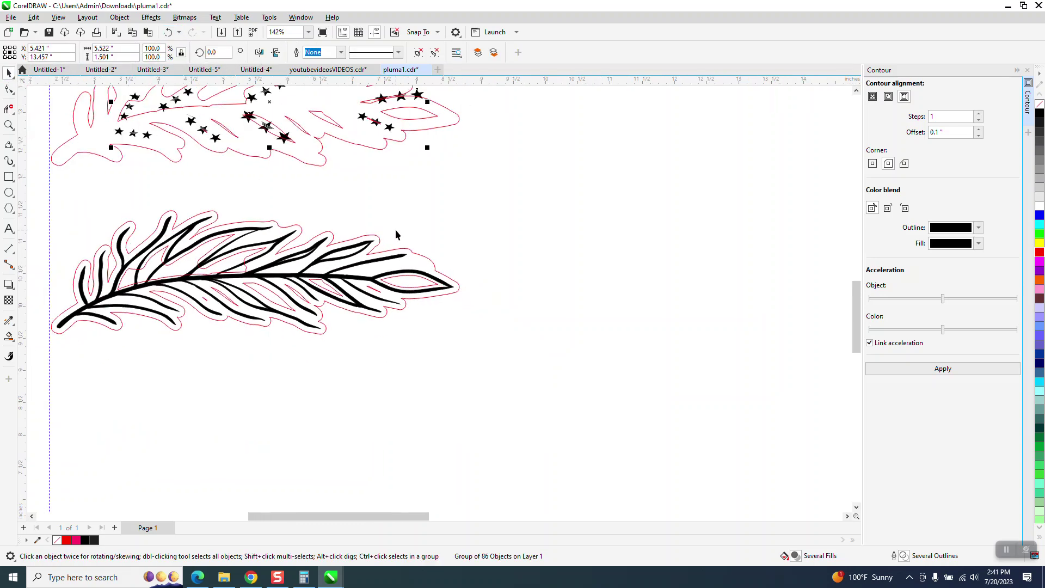
pyautogui.hotkey('ctrl', 'z')
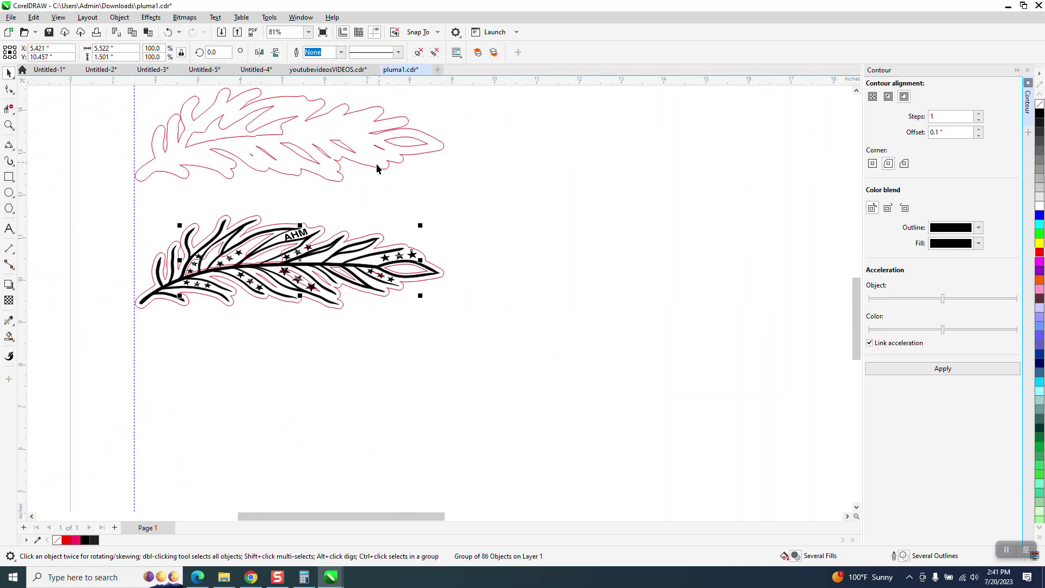
# Try to delete the thin contour sliver crossing the three small stars below the feather's tip
pyautogui.click(9, 125)
pyautogui.moveTo(310, 225); pyautogui.dragTo(444, 310)
pyautogui.click(9, 108)
pyautogui.click(443, 325)
pyautogui.click(476, 343)
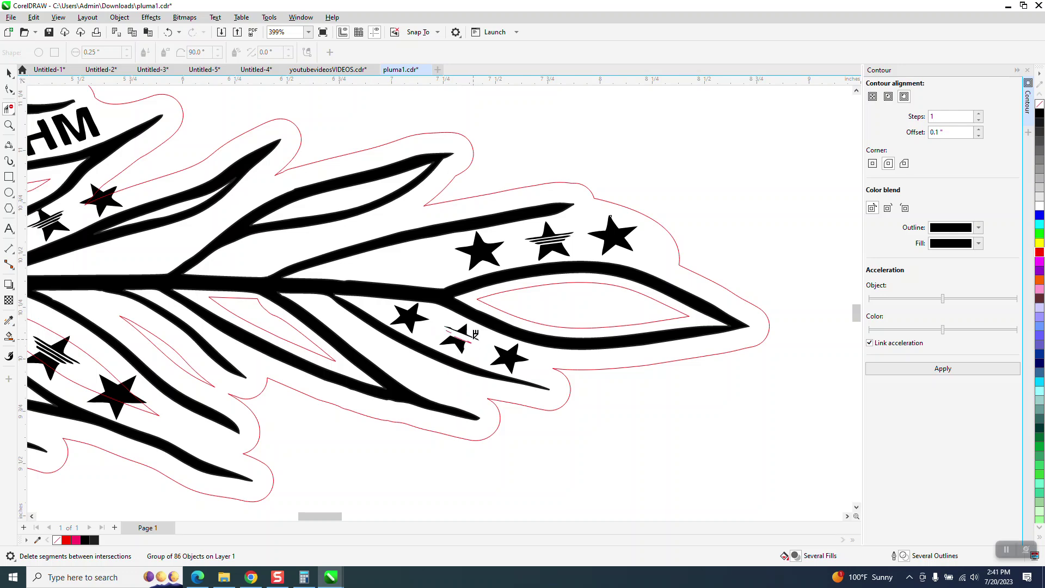
pyautogui.click(168, 32)
pyautogui.scroll(-2, 301, 379)
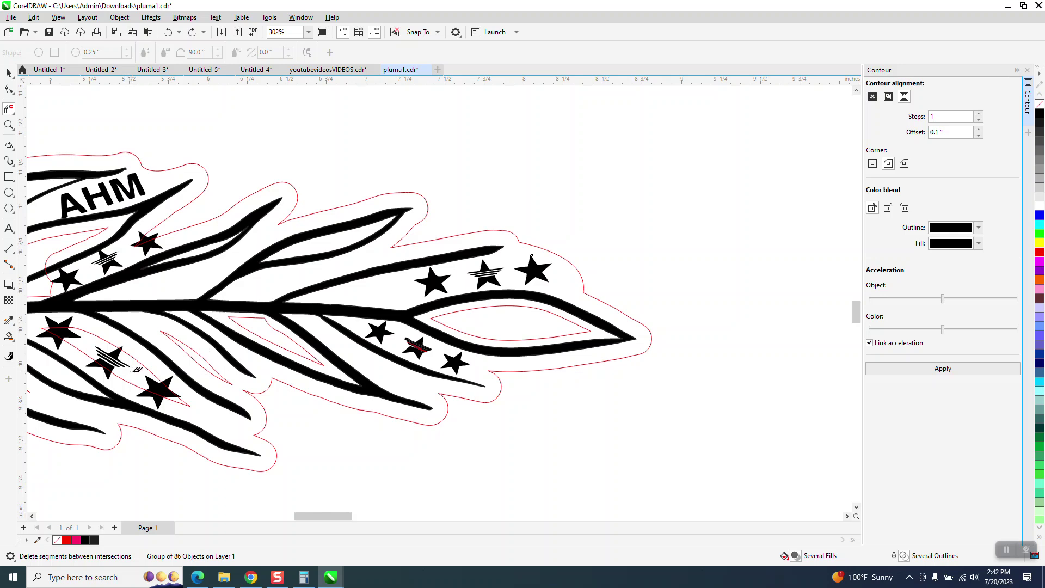
# Move the red contour and its 3-point curve 3 inches down, clear of the black feather
pyautogui.click(9, 74)
pyautogui.hotkey('ctrl', 'k')
pyautogui.press('Delete')
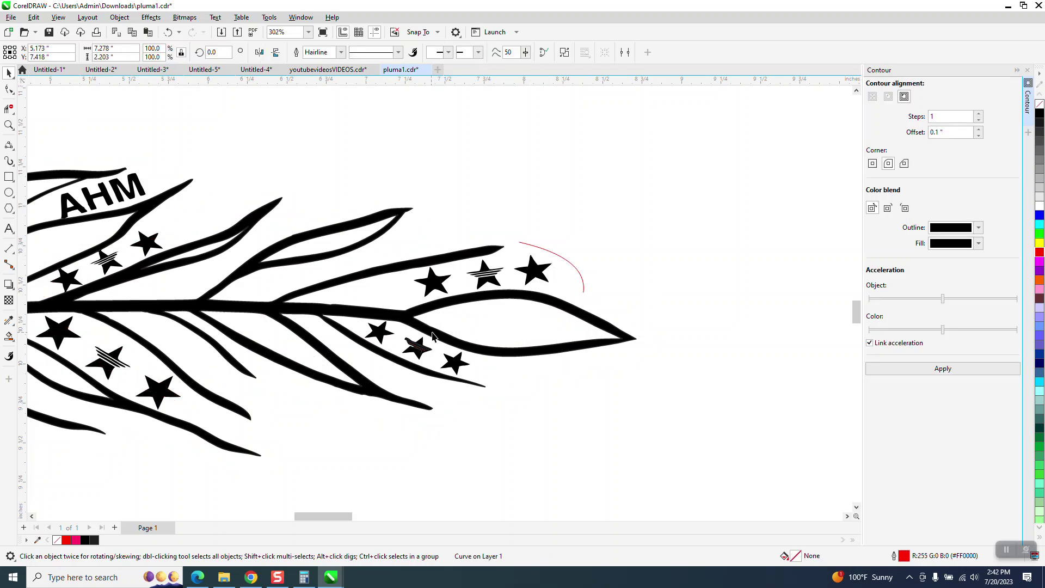
pyautogui.click(580, 277)
pyautogui.press('Delete')
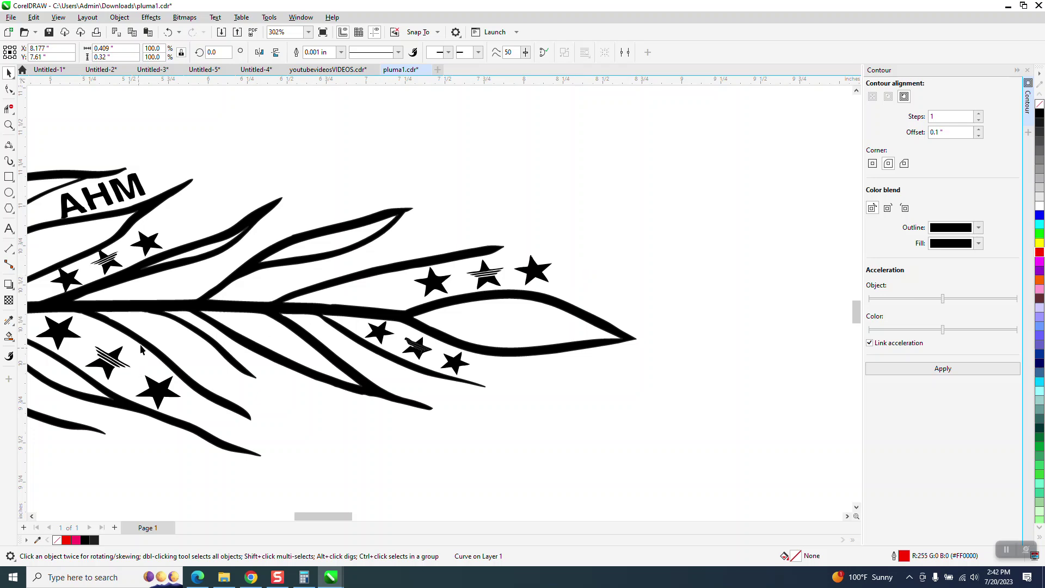
pyautogui.scroll(-2, 153, 326)
pyautogui.scroll(-3, 164, 318)
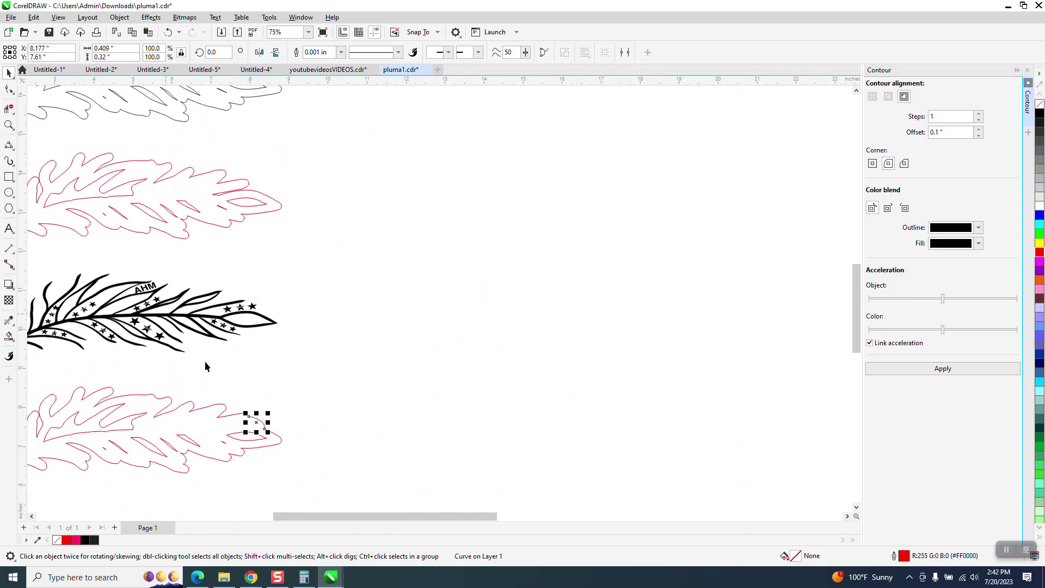
# Break the lowest red contour apart and move the inner loop and two small slivers that cross the stars 3 inches down
pyautogui.click(164, 455)
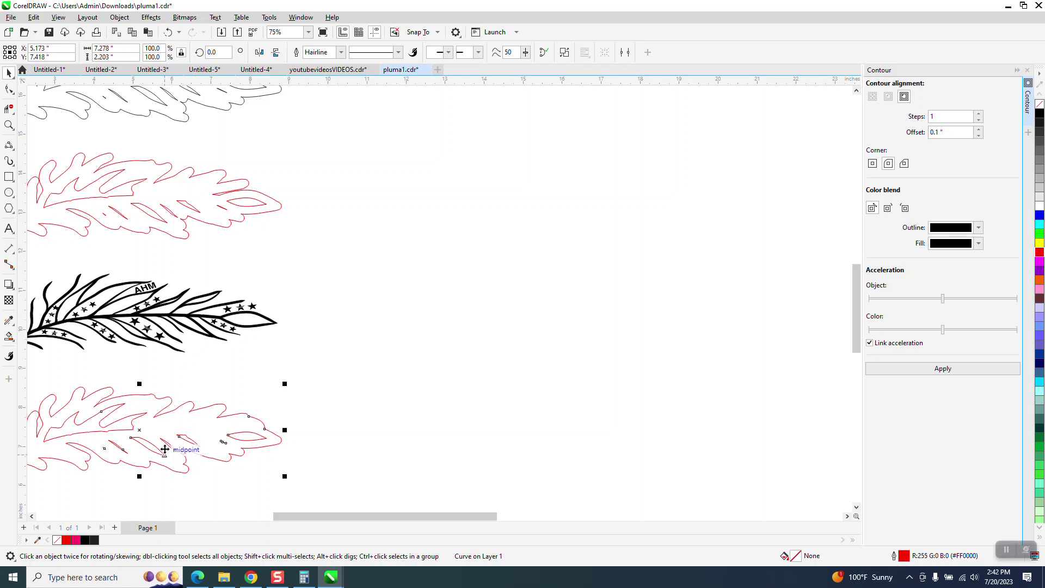
pyautogui.click(119, 17)
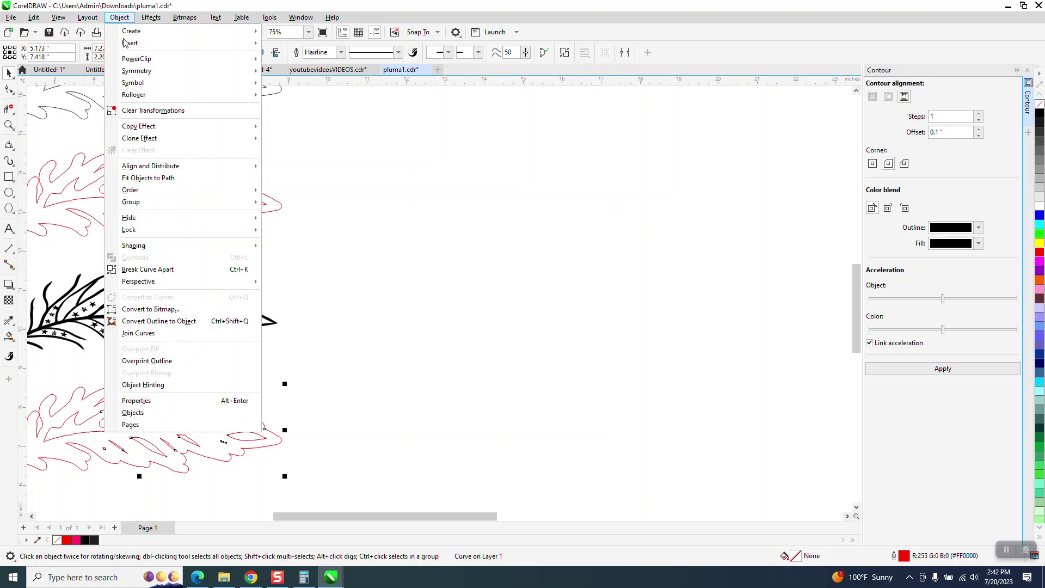
pyautogui.click(142, 269)
pyautogui.click(325, 351)
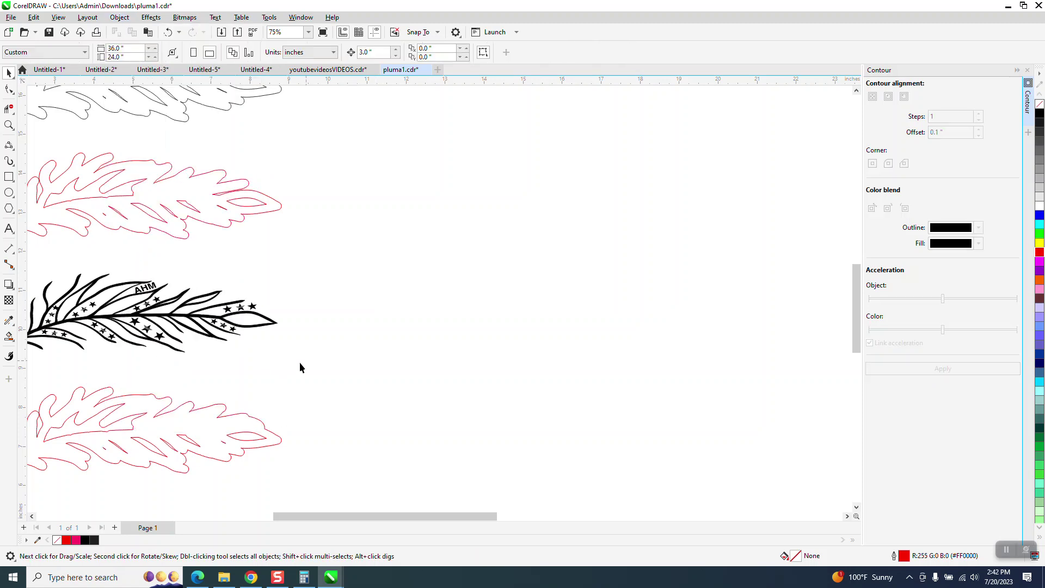
pyautogui.click(158, 446)
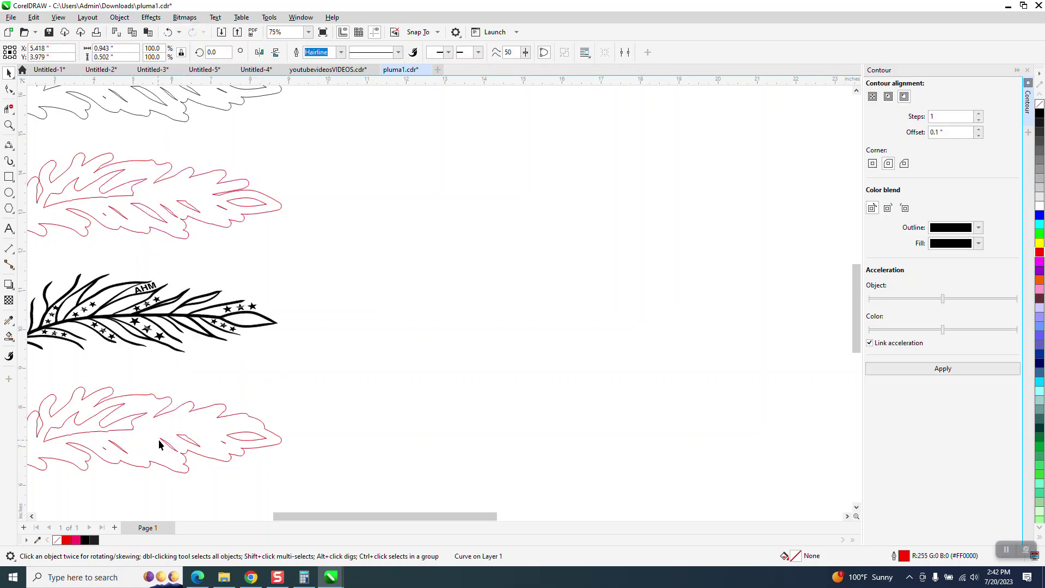
pyautogui.click(222, 442)
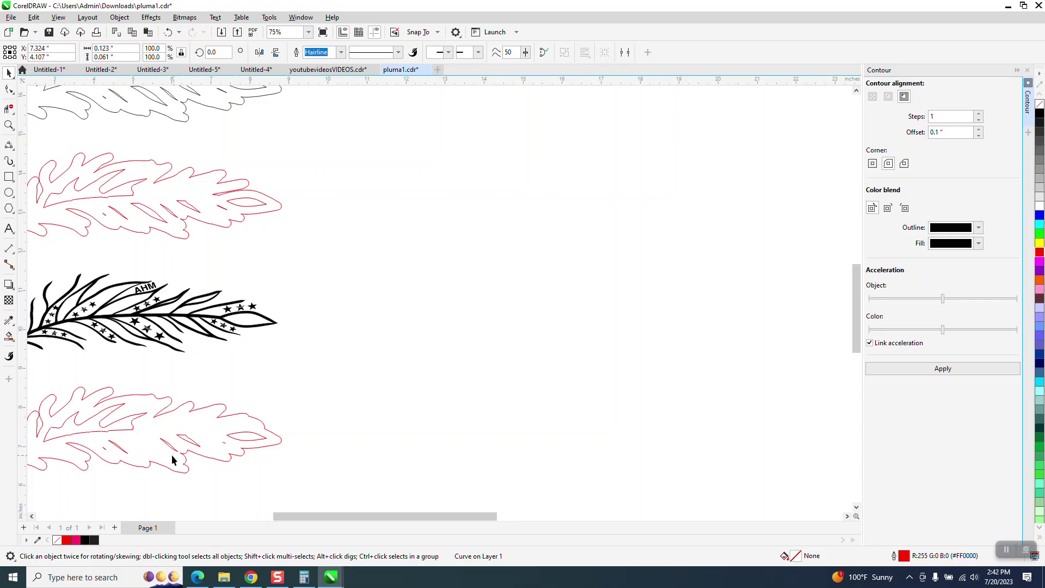
pyautogui.click(107, 452)
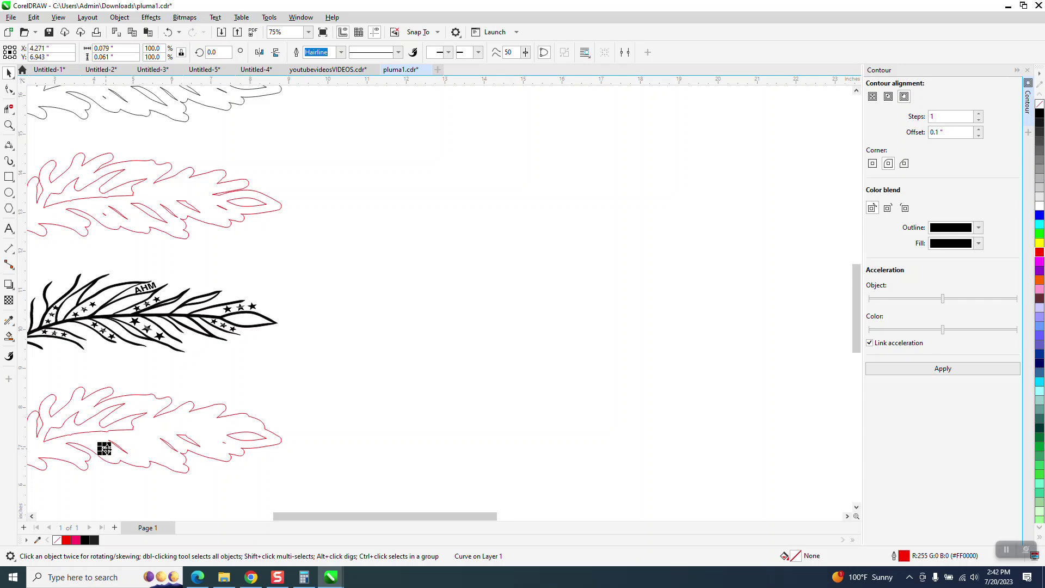
pyautogui.scroll(-2, 323, 407)
# Create a closed copy of the cleaned contour with Smart Fill, placed 9 inches to its right with no fill and a red outline
pyautogui.click(9, 337)
pyautogui.click(251, 412)
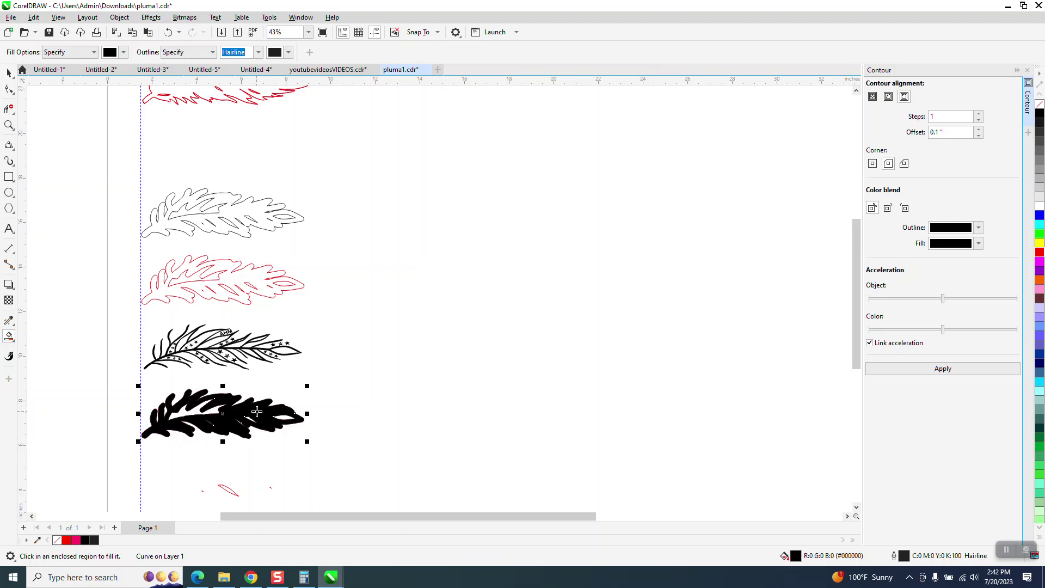
pyautogui.moveTo(265, 400); pyautogui.dragTo(395, 380)
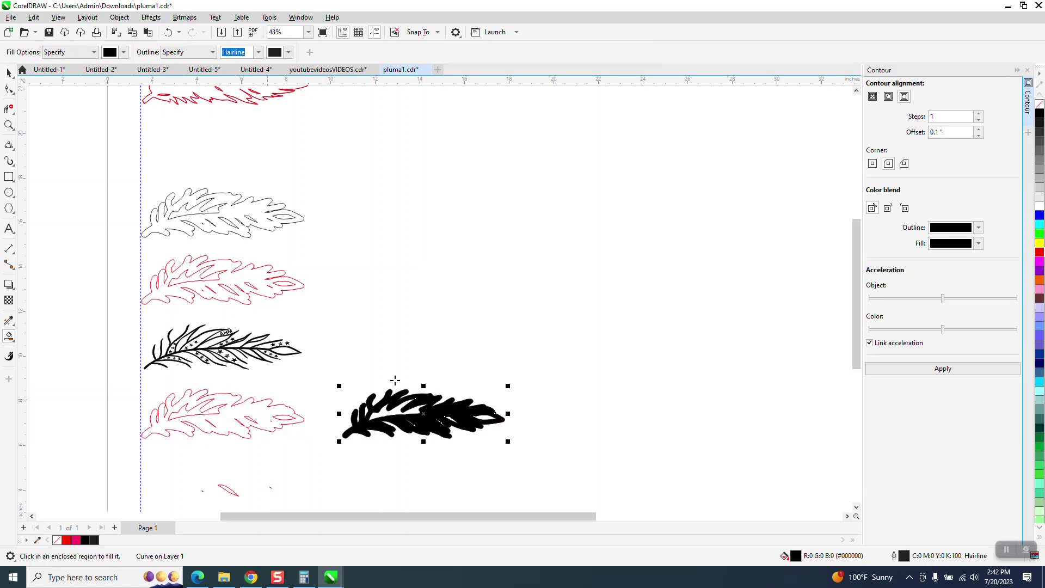
pyautogui.click(1040, 104)
pyautogui.rightClick(1039, 252)
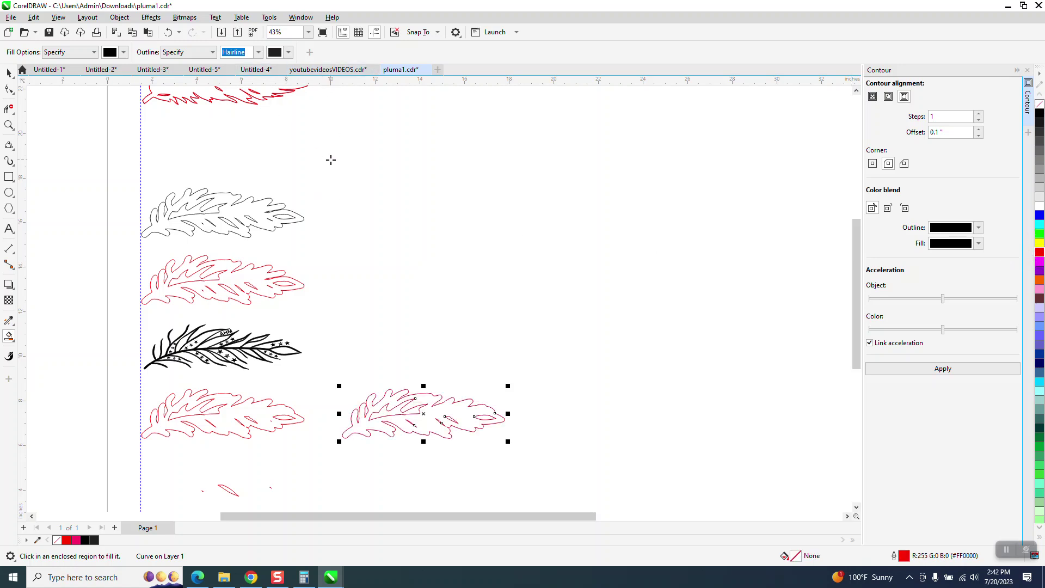
# Move the cleaned contour copy 3 inches up and 9 inches left so it surrounds the black feather
pyautogui.press('Up')
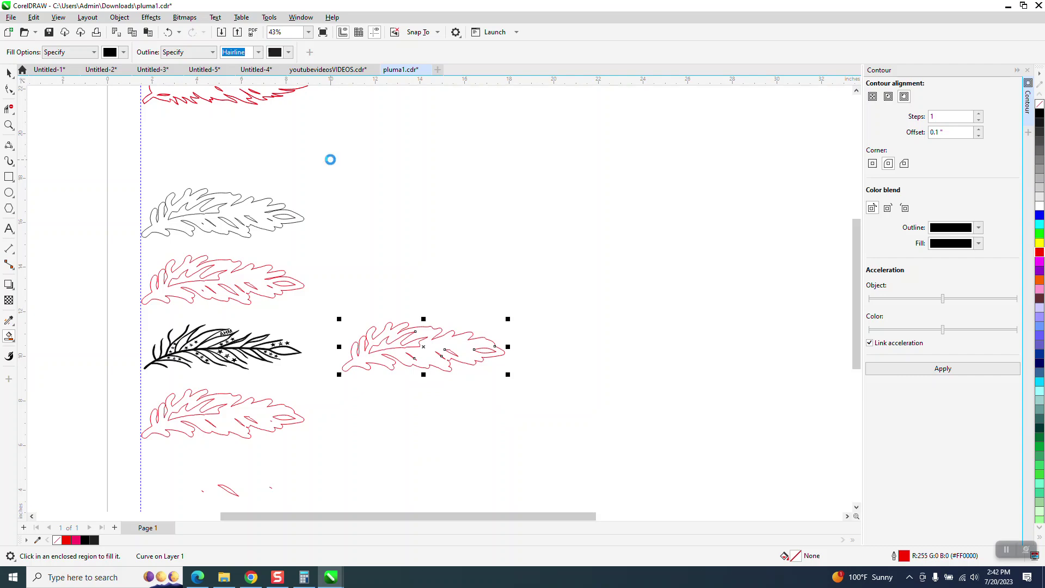
pyautogui.press('Left')
pyautogui.press('Left')
pyautogui.press('Left')
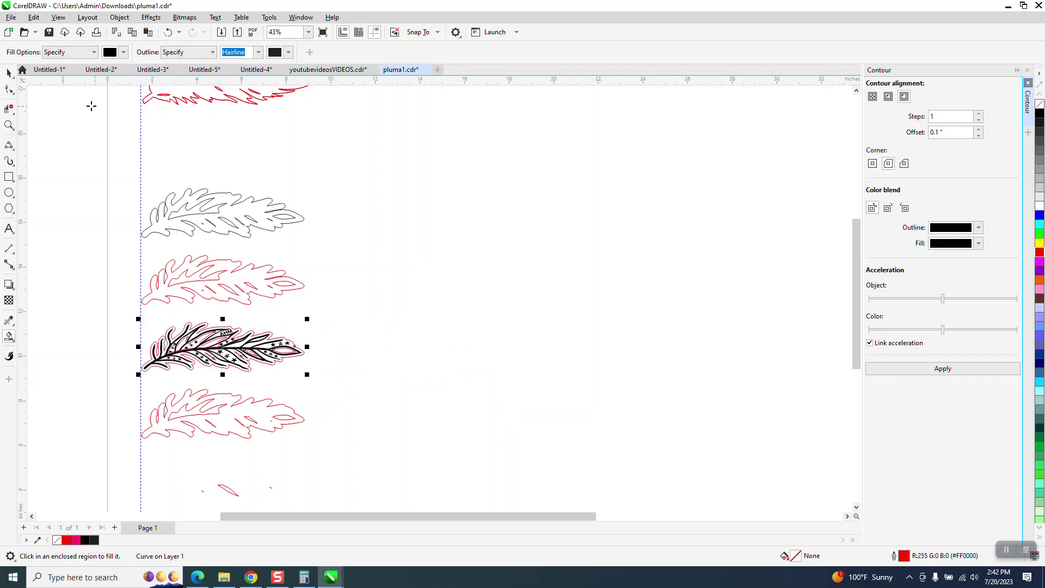
# Reshape the inner contour loop away from the leftmost star below AHM by moving its corner nodes and removing an extra node
pyautogui.click(9, 124)
pyautogui.moveTo(140, 296); pyautogui.dragTo(438, 380)
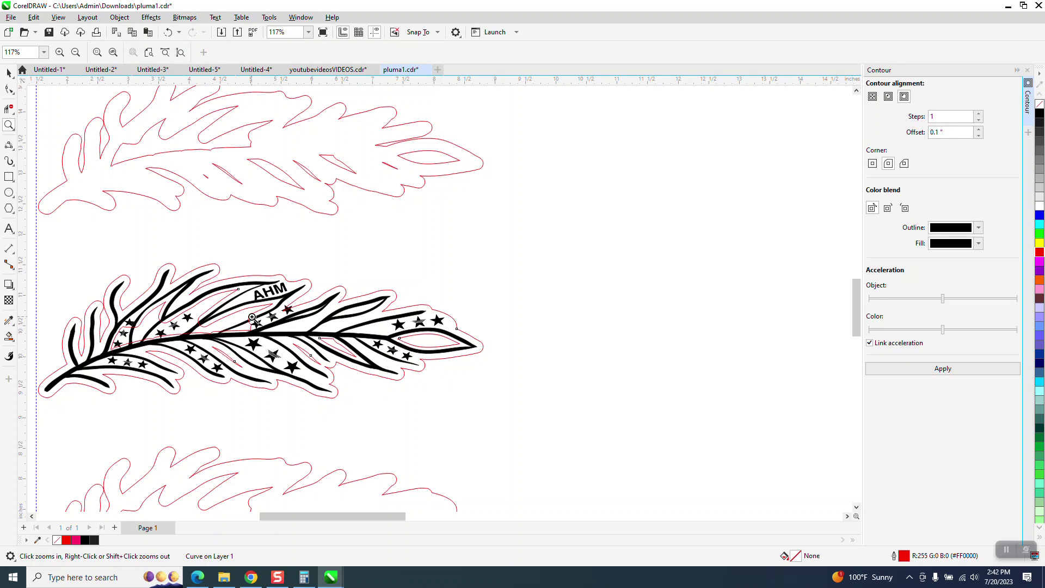
pyautogui.moveTo(246, 306); pyautogui.dragTo(281, 336)
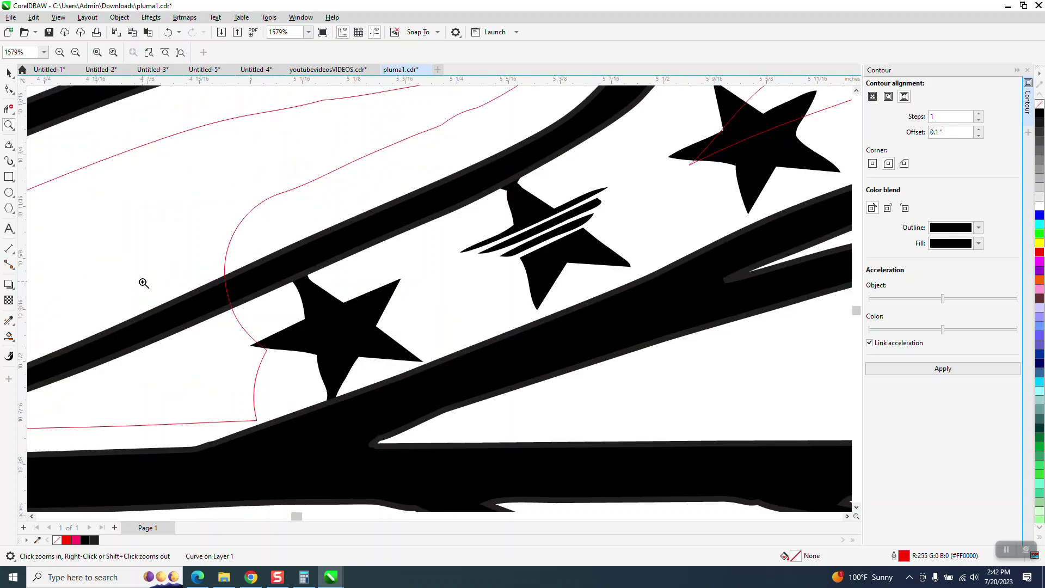
pyautogui.click(9, 89)
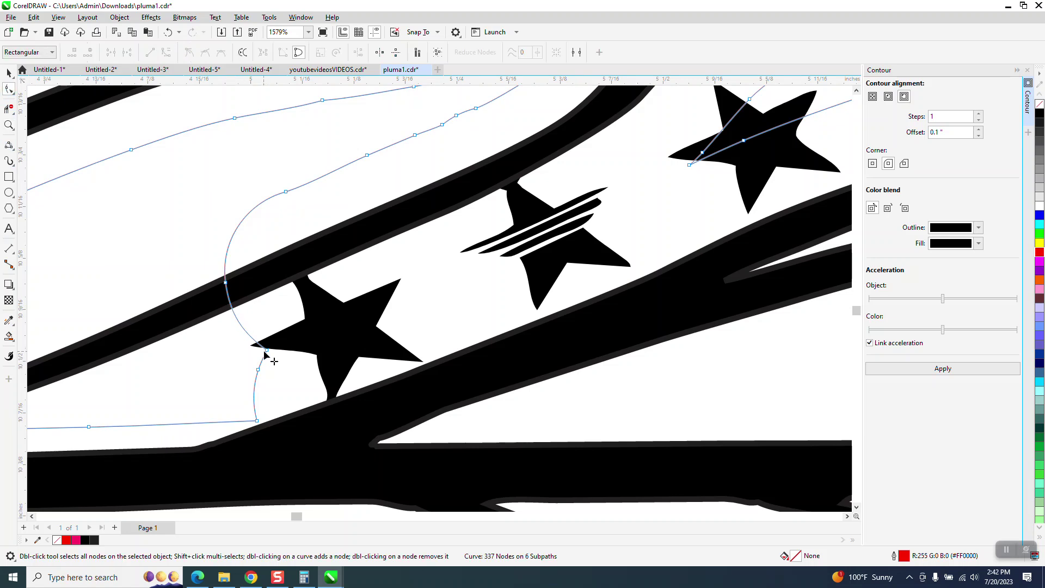
pyautogui.moveTo(266, 352); pyautogui.dragTo(246, 365)
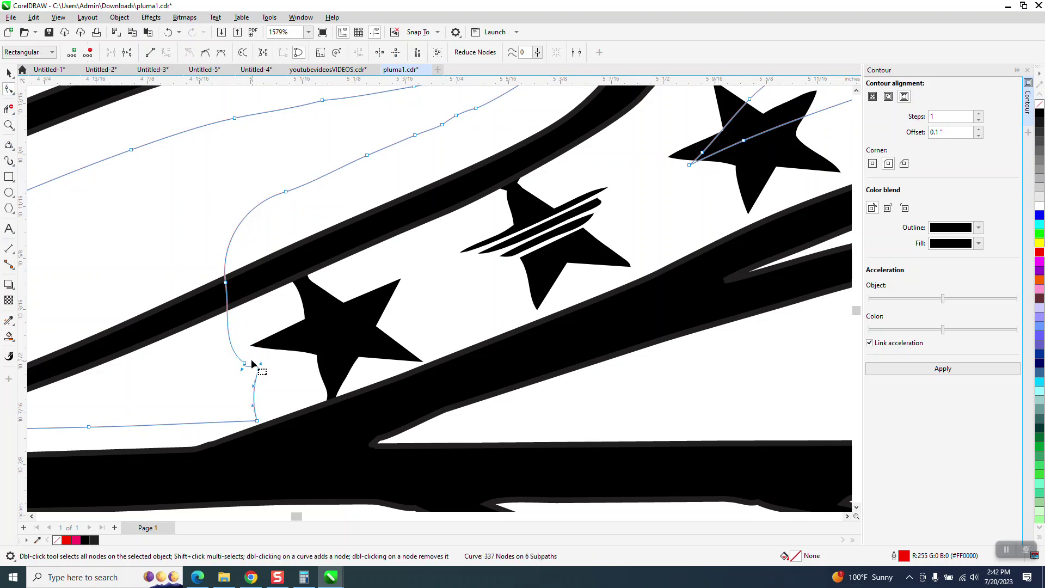
pyautogui.doubleClick(254, 364)
pyautogui.scroll(-1, 259, 366)
pyautogui.scroll(-1, 259, 406)
pyautogui.moveTo(259, 408); pyautogui.dragTo(263, 385)
pyautogui.scroll(-4, 246, 379)
pyautogui.scroll(-2, 236, 337)
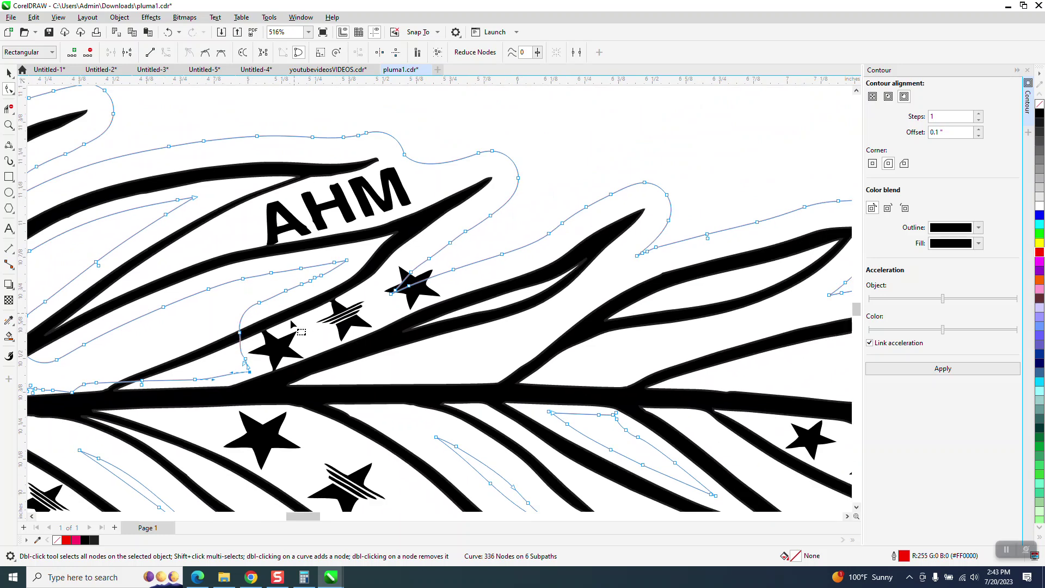
# Delete the stray nodes on the inner loop's lower edge and at its corner beside the leftmost star below AHM
pyautogui.click(9, 125)
pyautogui.moveTo(62, 302); pyautogui.dragTo(363, 438)
pyautogui.click(9, 89)
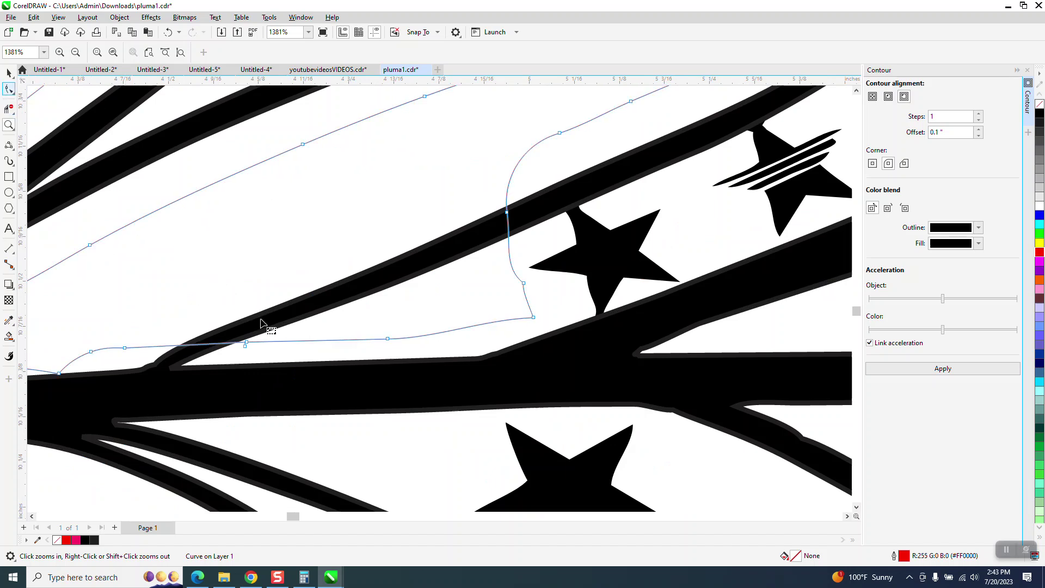
pyautogui.moveTo(235, 339); pyautogui.dragTo(260, 352)
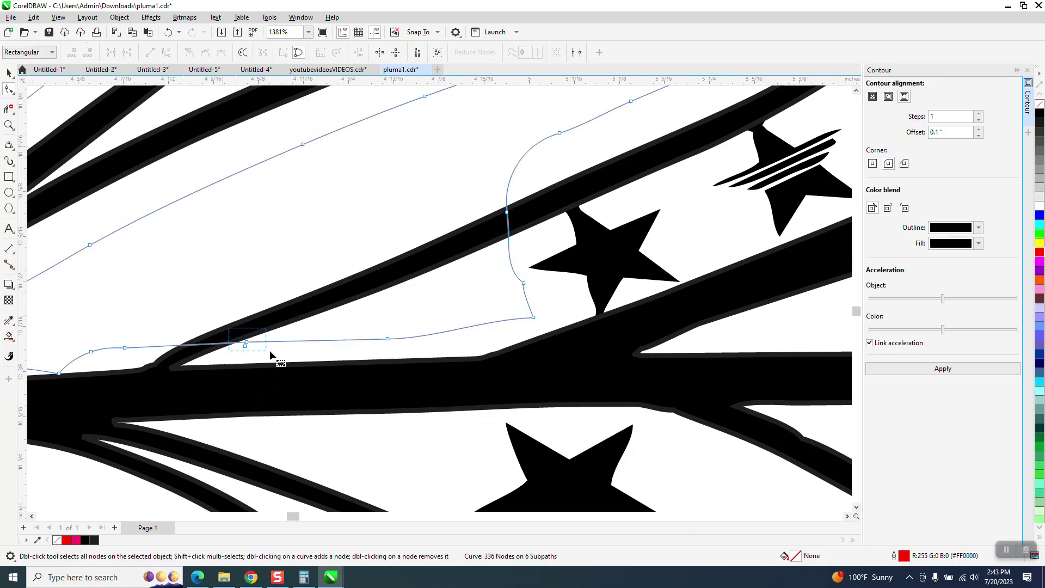
pyautogui.press('Delete')
pyautogui.moveTo(539, 280); pyautogui.dragTo(507, 328)
pyautogui.press('Delete')
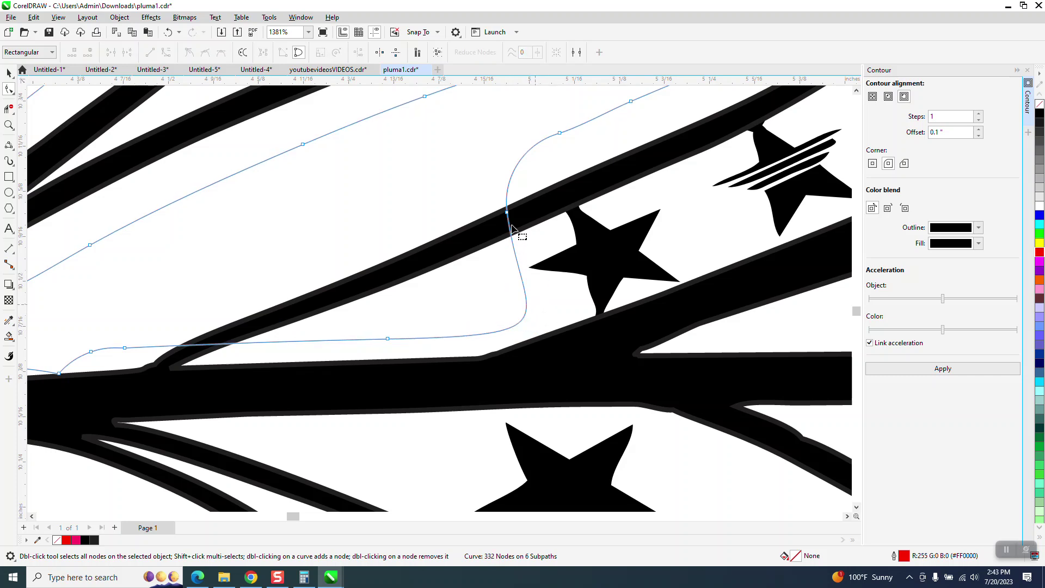
# Remove two more nodes from the inner loop and bend its end above the thin vein, away from the stars
pyautogui.doubleClick(507, 213)
pyautogui.moveTo(509, 317); pyautogui.dragTo(436, 269)
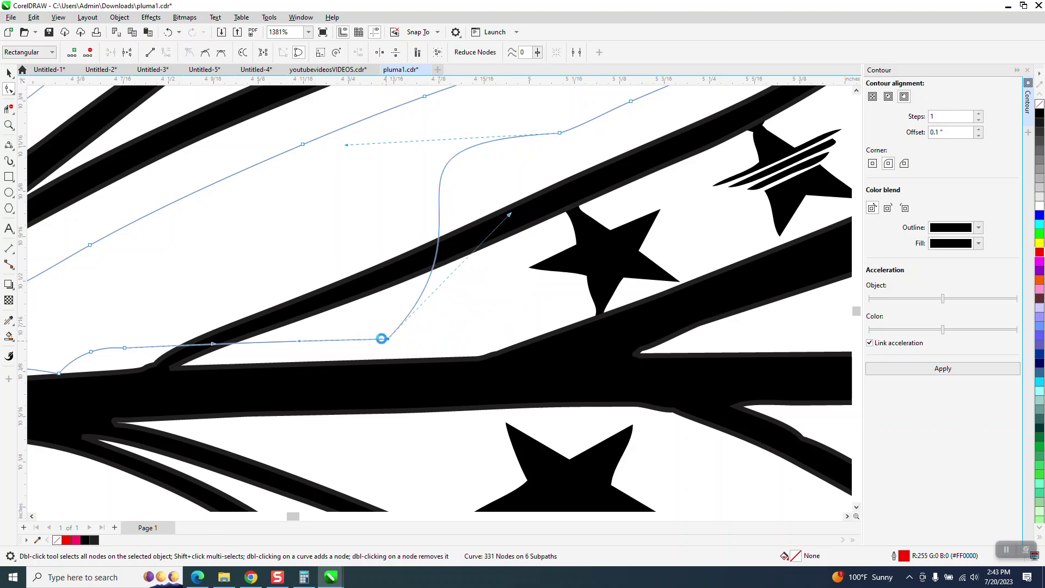
pyautogui.doubleClick(387, 339)
pyautogui.moveTo(362, 316); pyautogui.dragTo(329, 266)
# Delete the redundant nodes where the inner contour loop runs along the central vein
pyautogui.scroll(-3, 467, 345)
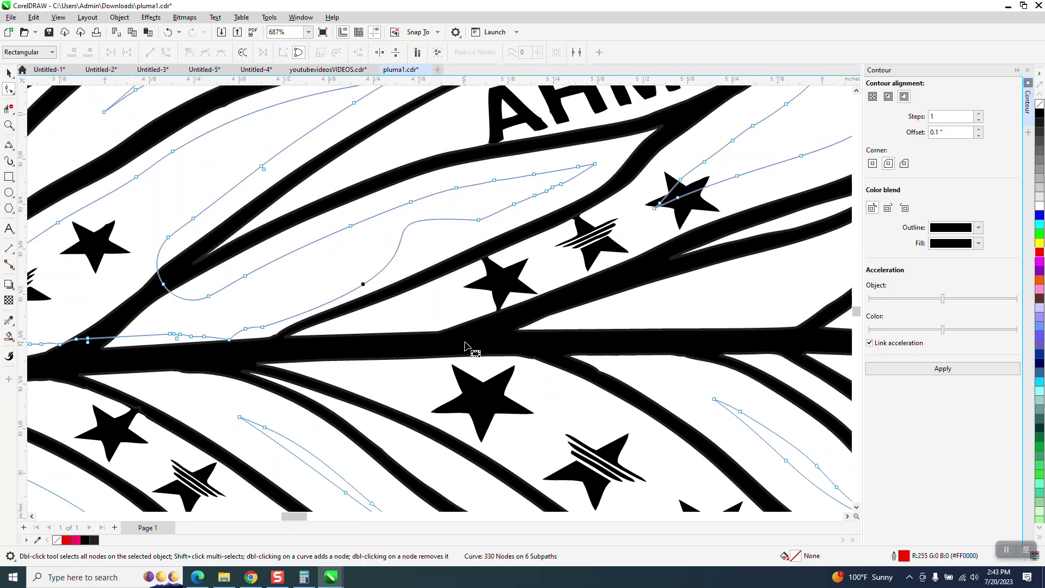
pyautogui.moveTo(229, 341)
pyautogui.mouseDown()
pyautogui.moveTo(226, 328)
pyautogui.moveTo(185, 332)
pyautogui.moveTo(235, 337)
pyautogui.mouseUp()
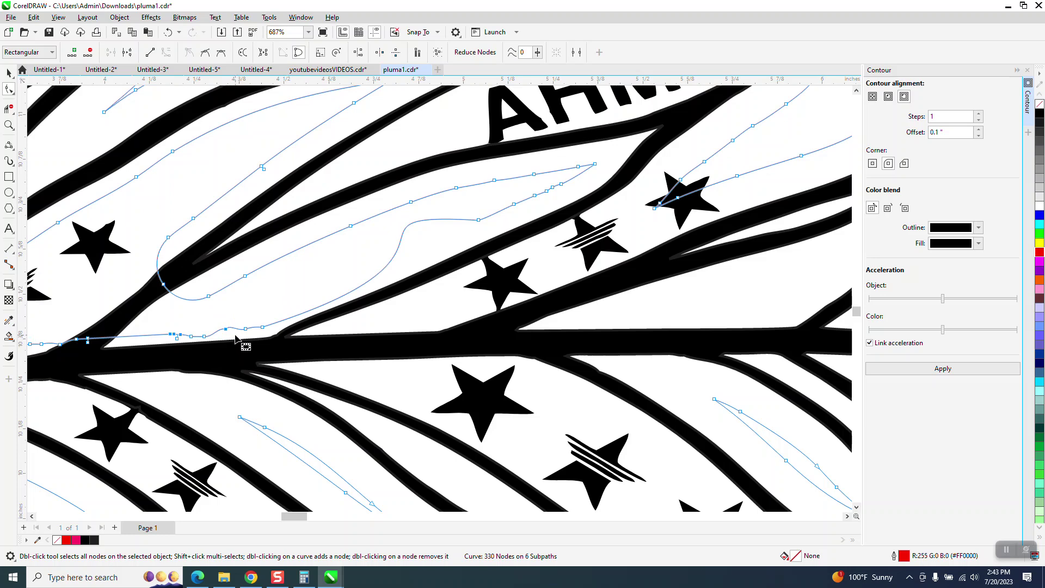
pyautogui.press('Delete')
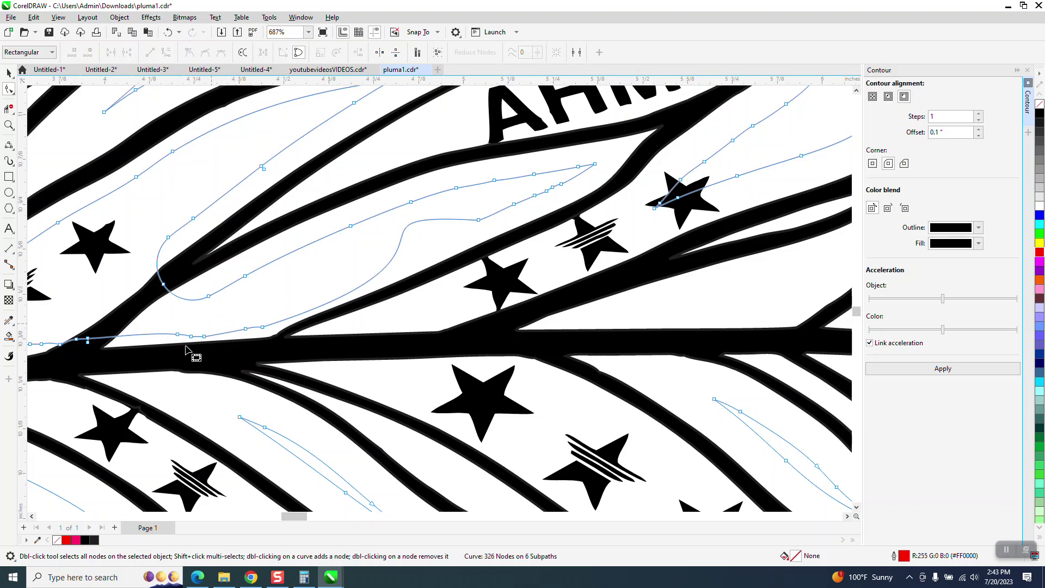
pyautogui.press('Delete')
pyautogui.scroll(-2, 227, 332)
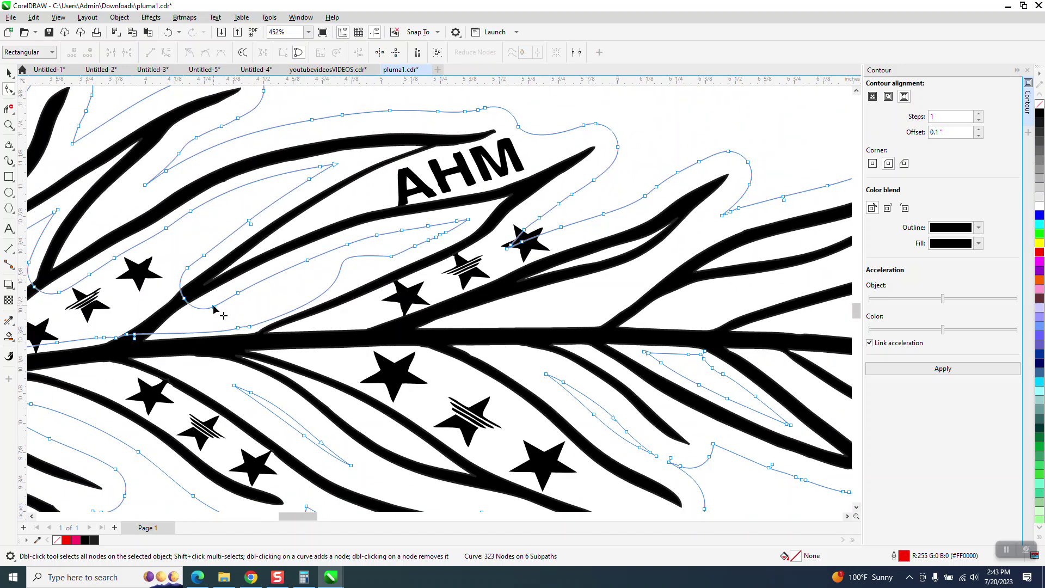
# Move the red contour 9 inches right, clear of the black feather
pyautogui.scroll(-2, 231, 321)
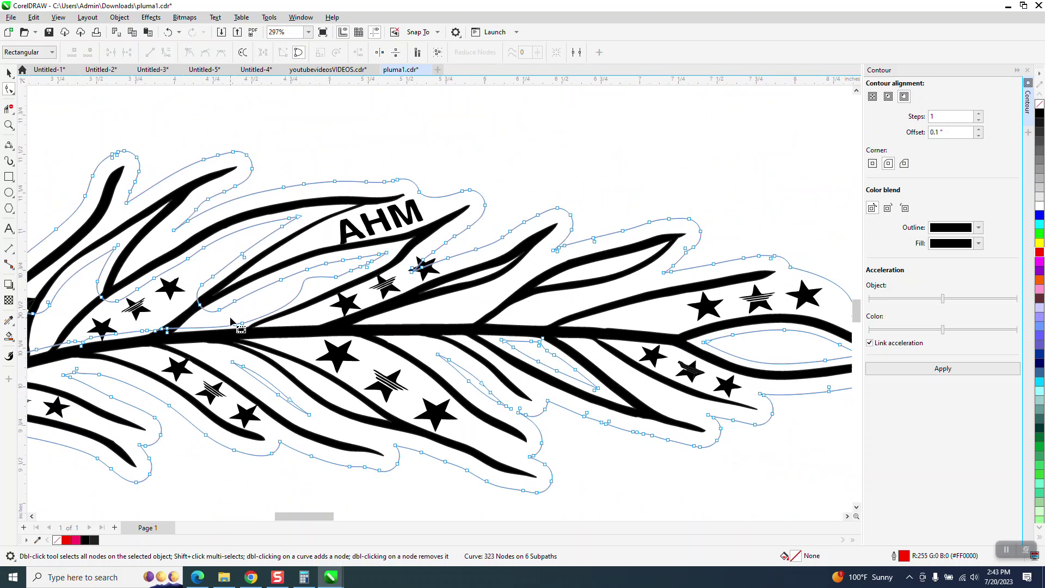
pyautogui.scroll(-1, 231, 322)
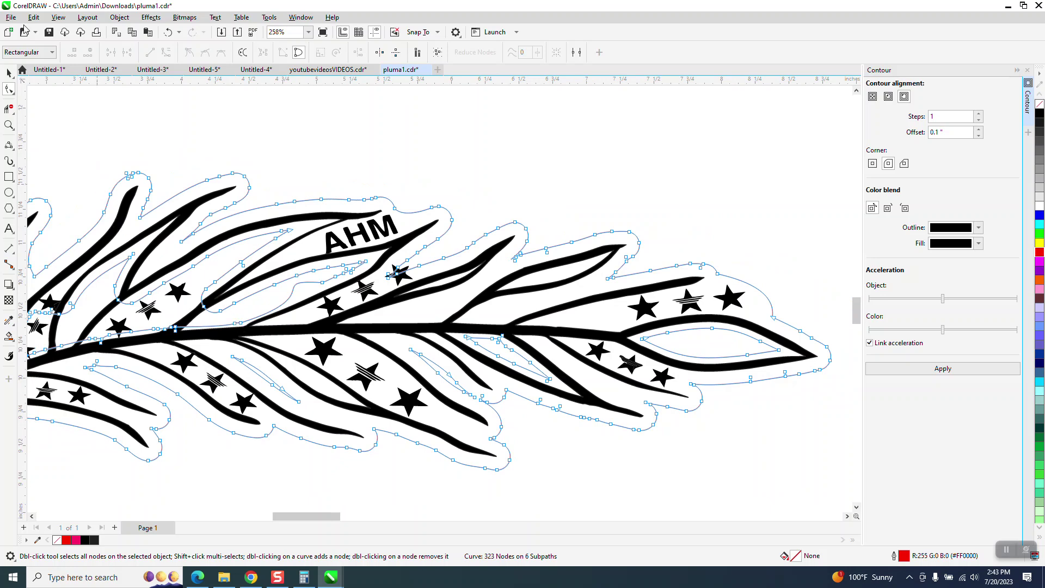
pyautogui.click(9, 72)
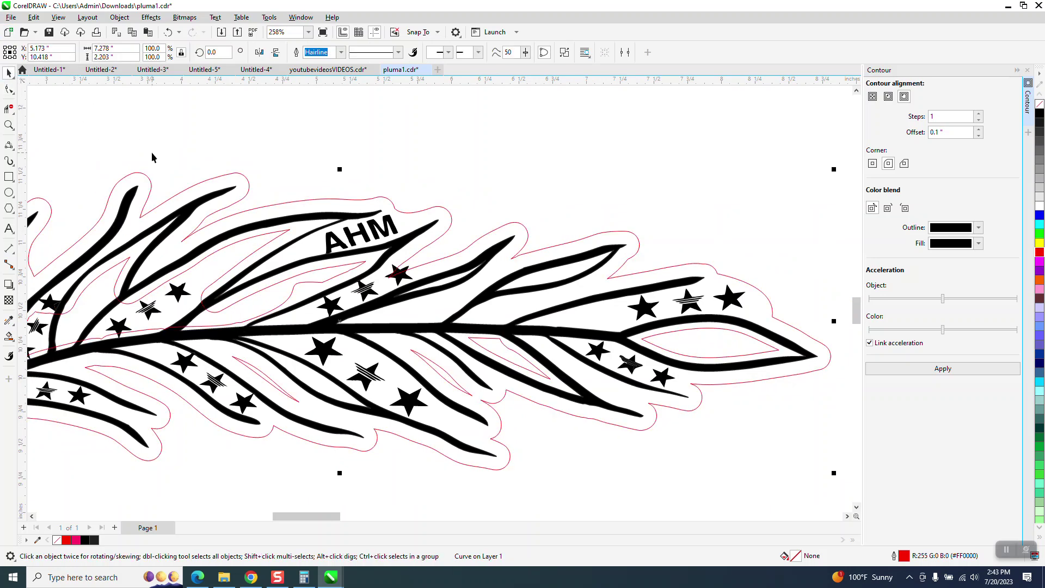
pyautogui.scroll(-1, 206, 187)
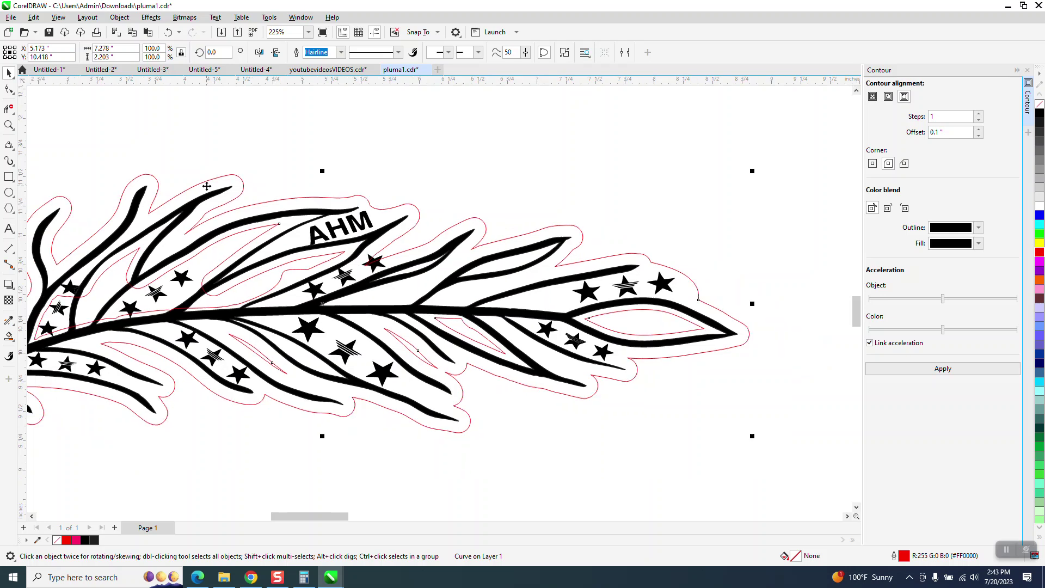
pyautogui.scroll(-4, 207, 186)
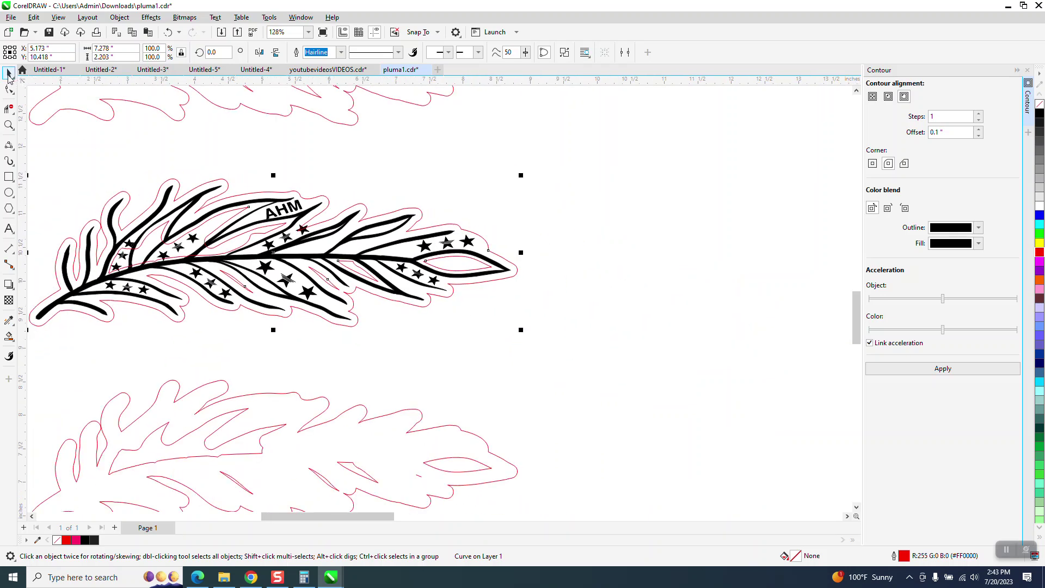
pyautogui.click(329, 194)
pyautogui.click(330, 204)
pyautogui.hotkey('shift', 'Right')
pyautogui.hotkey('shift', 'Right')
pyautogui.hotkey('shift', 'Right')
pyautogui.hotkey('shift', 'Right')
pyautogui.hotkey('shift', 'Right')
pyautogui.hotkey('shift', 'Right')
pyautogui.hotkey('shift', 'Right')
pyautogui.hotkey('shift', 'Right')
pyautogui.hotkey('shift', 'Right')
pyautogui.hotkey('shift', 'Right')
pyautogui.hotkey('shift', 'Right')
pyautogui.hotkey('shift', 'Right')
pyautogui.hotkey('shift', 'Right')
pyautogui.hotkey('shift', 'Right')
pyautogui.hotkey('shift', 'Right')
pyautogui.hotkey('shift', 'Right')
pyautogui.hotkey('shift', 'Right')
pyautogui.hotkey('shift', 'Right')
pyautogui.hotkey('shift', 'Right')
pyautogui.hotkey('shift', 'Right')
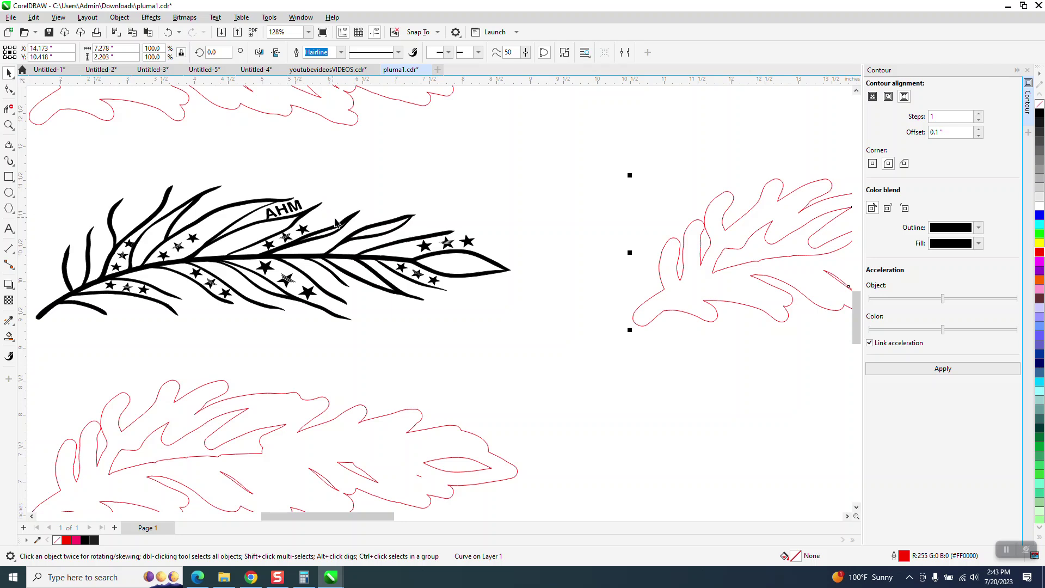
# Remove the large inner loop from the separated red contour with Virtual Segment Delete
pyautogui.scroll(-1, 335, 222)
pyautogui.click(9, 108)
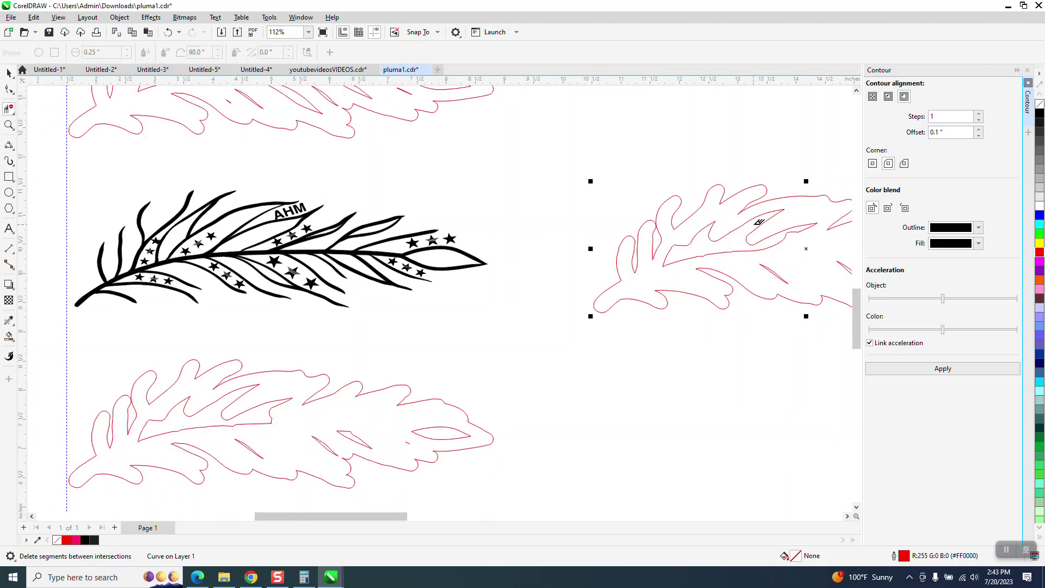
pyautogui.moveTo(744, 218); pyautogui.dragTo(738, 251)
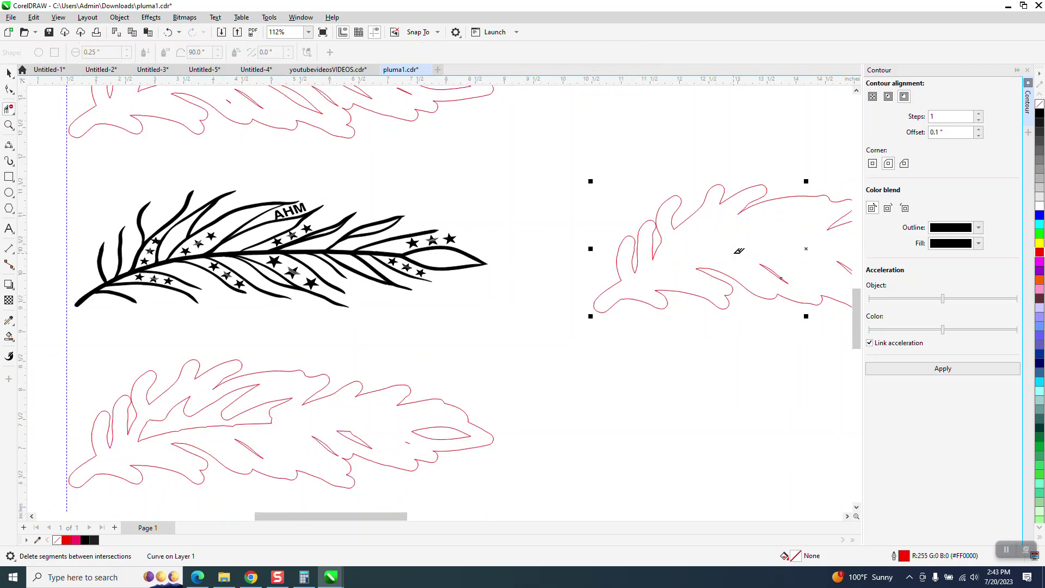
# Move the red contour 9 inches left so it surrounds the black feather again
pyautogui.scroll(-2, 706, 245)
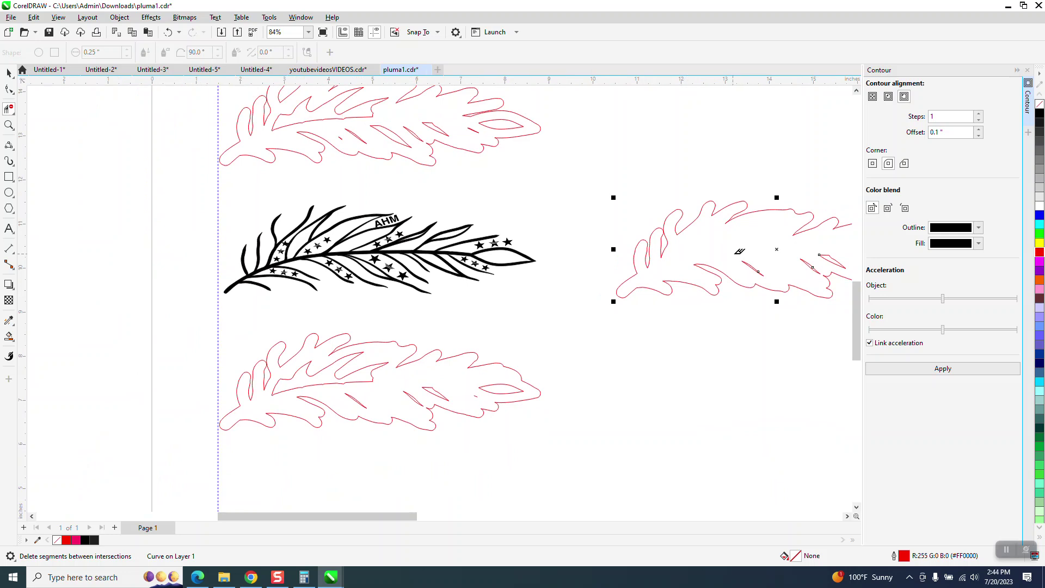
pyautogui.click(9, 72)
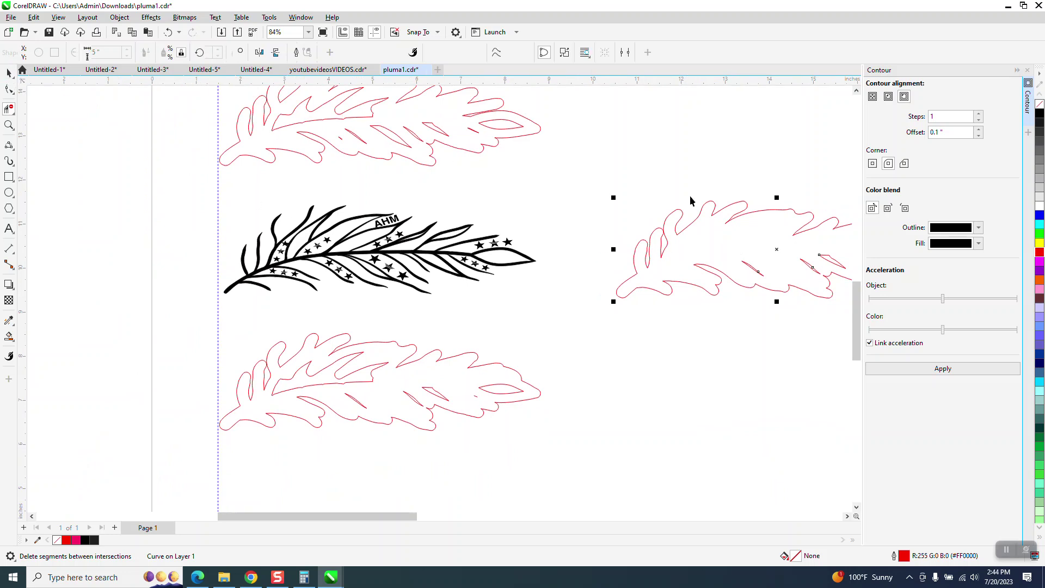
pyautogui.hotkey('shift', 'Left')
pyautogui.hotkey('shift', 'Left')
pyautogui.hotkey('shift', 'Left')
pyautogui.hotkey('shift', 'Left')
pyautogui.hotkey('shift', 'Left')
pyautogui.hotkey('shift', 'Left')
pyautogui.hotkey('shift', 'Left')
pyautogui.hotkey('shift', 'Left')
pyautogui.hotkey('shift', 'Left')
pyautogui.hotkey('shift', 'Left')
pyautogui.hotkey('shift', 'Left')
pyautogui.hotkey('shift', 'Left')
pyautogui.hotkey('shift', 'Left')
pyautogui.hotkey('shift', 'Left')
pyautogui.hotkey('shift', 'Left')
pyautogui.hotkey('shift', 'Left')
pyautogui.hotkey('shift', 'Left')
pyautogui.hotkey('shift', 'Left')
pyautogui.hotkey('shift', 'Left')
pyautogui.hotkey('shift', 'Left')
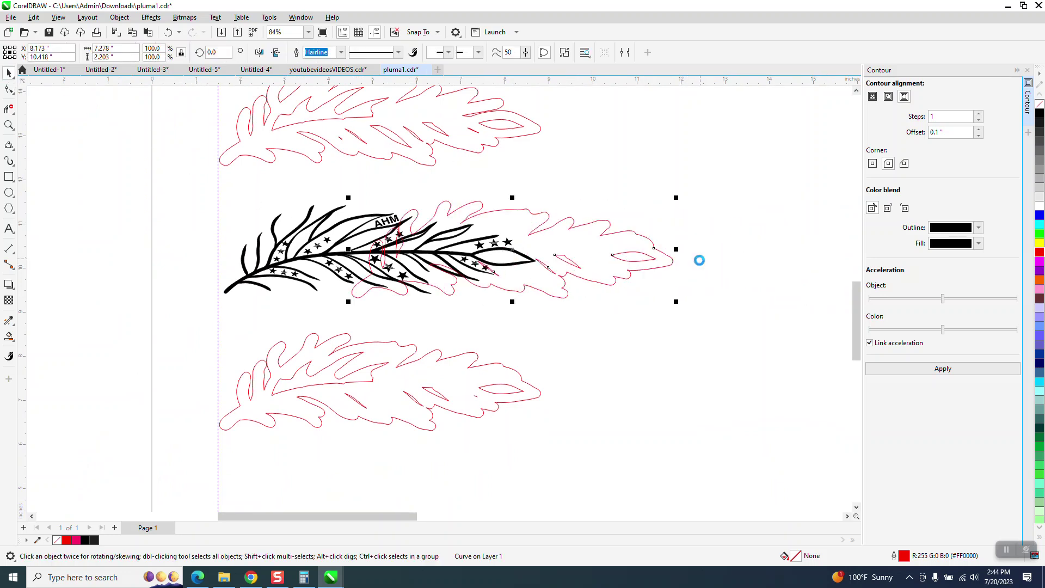
# Delete the remaining inner slivers and the leaf-shaped tip loop inside the contour with Virtual Segment Delete
pyautogui.click(9, 125)
pyautogui.moveTo(167, 202); pyautogui.dragTo(572, 297)
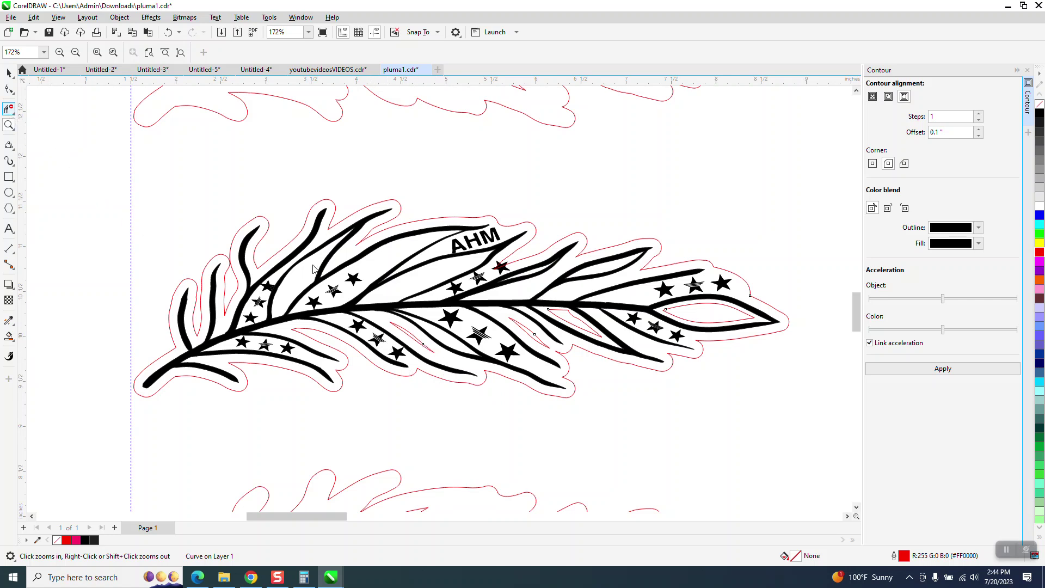
pyautogui.click(419, 334)
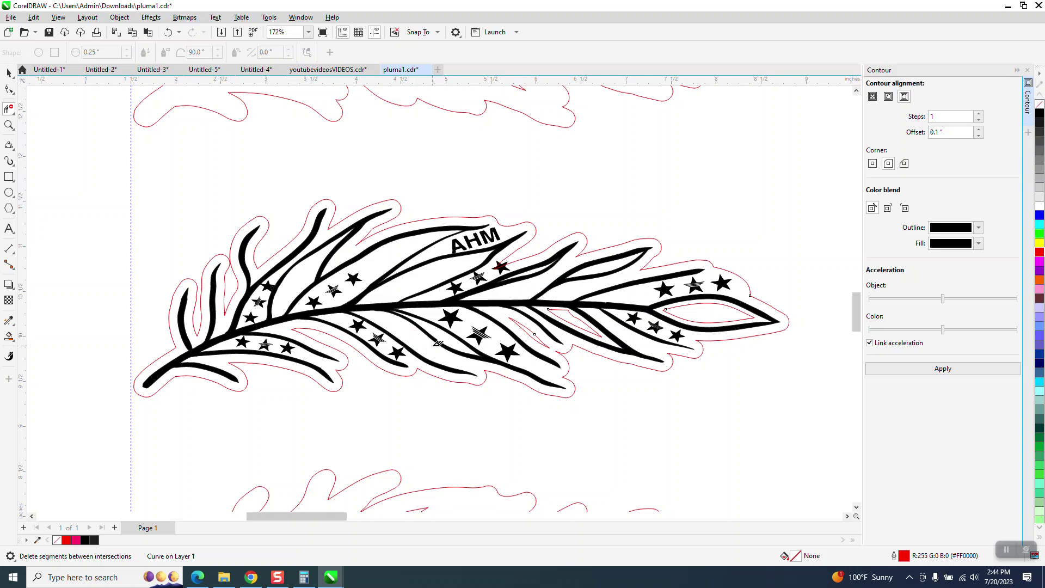
pyautogui.click(538, 329)
pyautogui.click(720, 299)
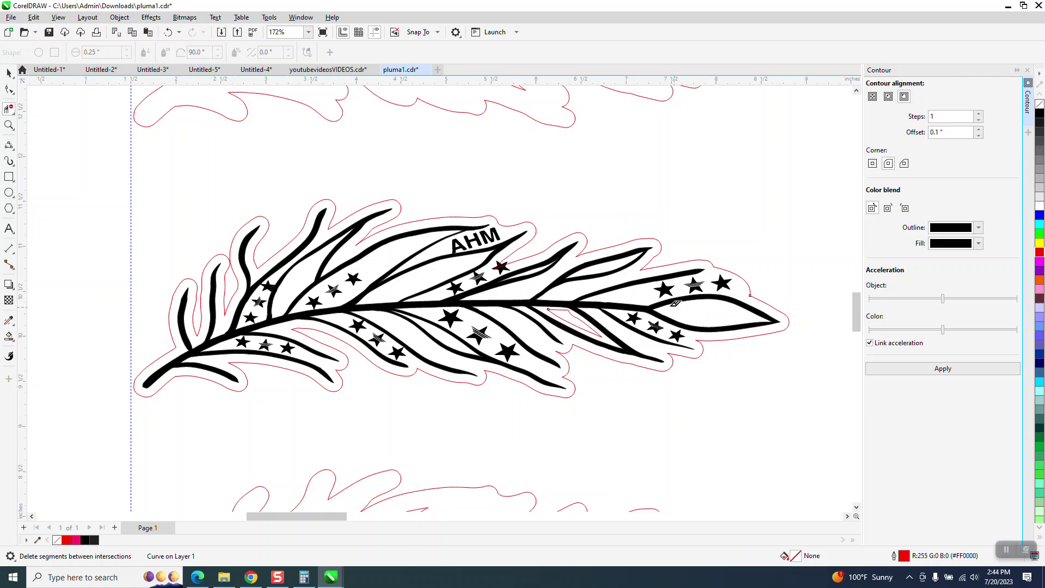
pyautogui.click(576, 314)
# Delete the contour nodes that cut into the rightmost star below the AHM text so the outline clears it
pyautogui.click(8, 128)
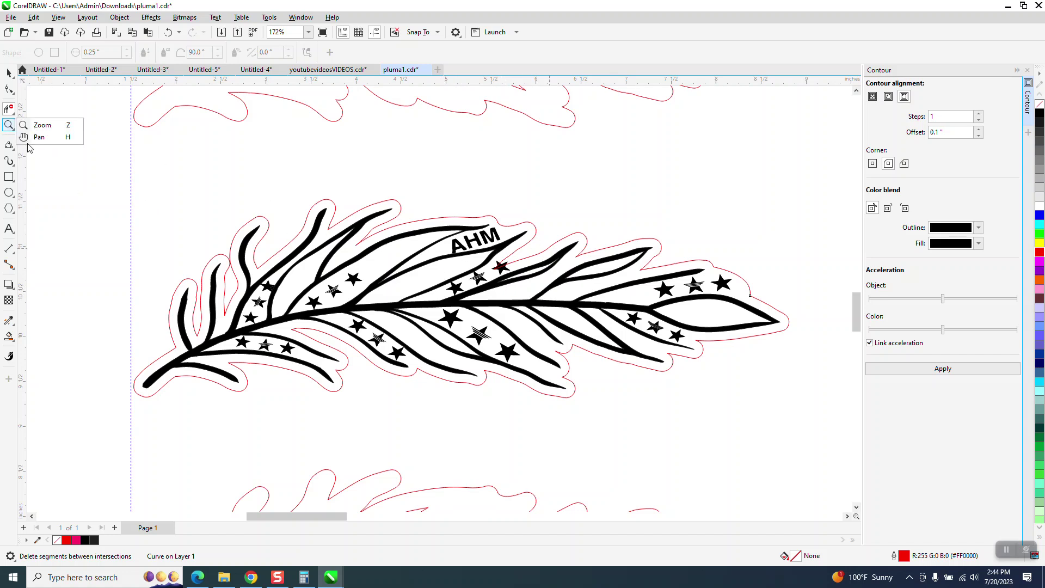
pyautogui.click(41, 125)
pyautogui.moveTo(491, 249); pyautogui.dragTo(565, 293)
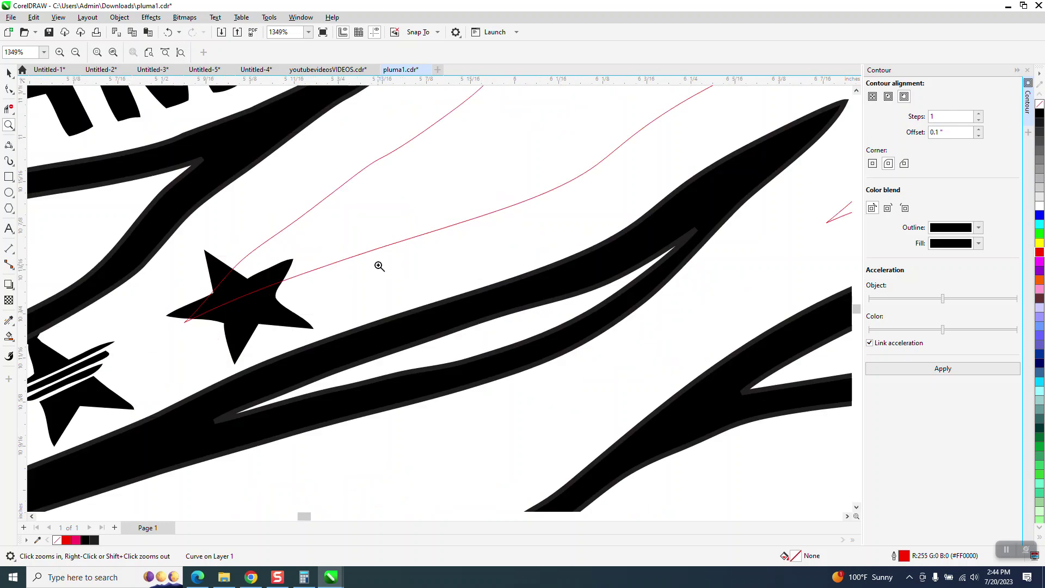
pyautogui.click(9, 89)
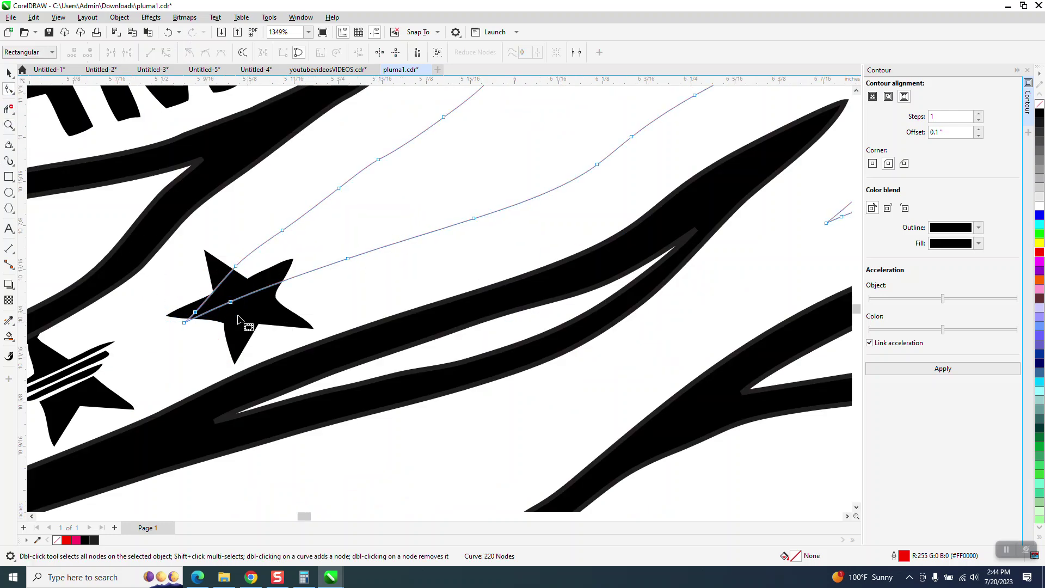
pyautogui.moveTo(274, 220); pyautogui.dragTo(302, 258)
pyautogui.press('Delete')
pyautogui.doubleClick(354, 201)
pyautogui.scroll(-1, 370, 253)
pyautogui.scroll(-3, 370, 254)
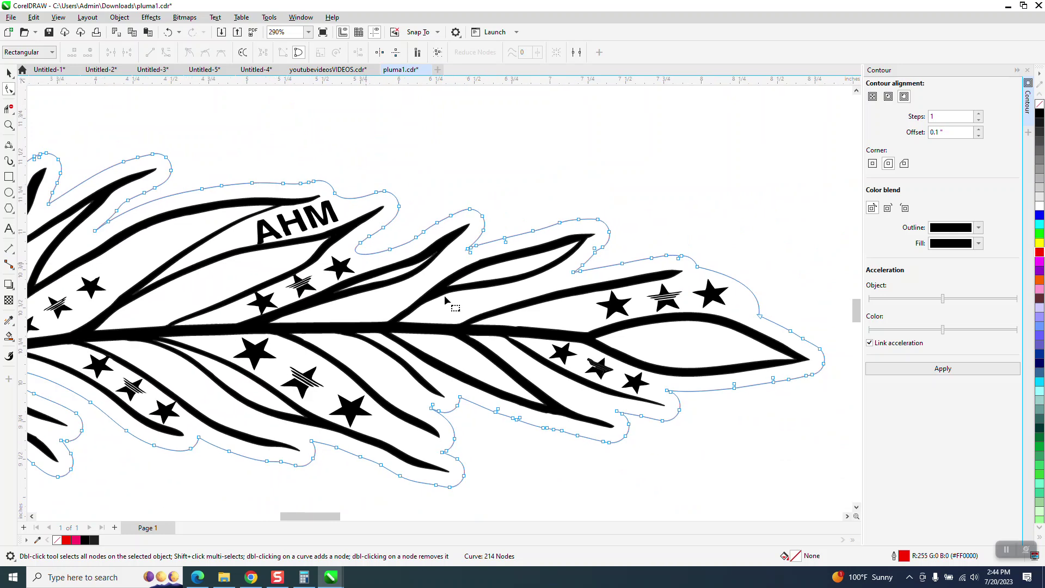
# Inspect the contour's clearance around the stars near the feather's tip and around the whole feather
pyautogui.click(9, 124)
pyautogui.moveTo(531, 260); pyautogui.dragTo(762, 366)
pyautogui.moveTo(612, 216); pyautogui.dragTo(754, 319)
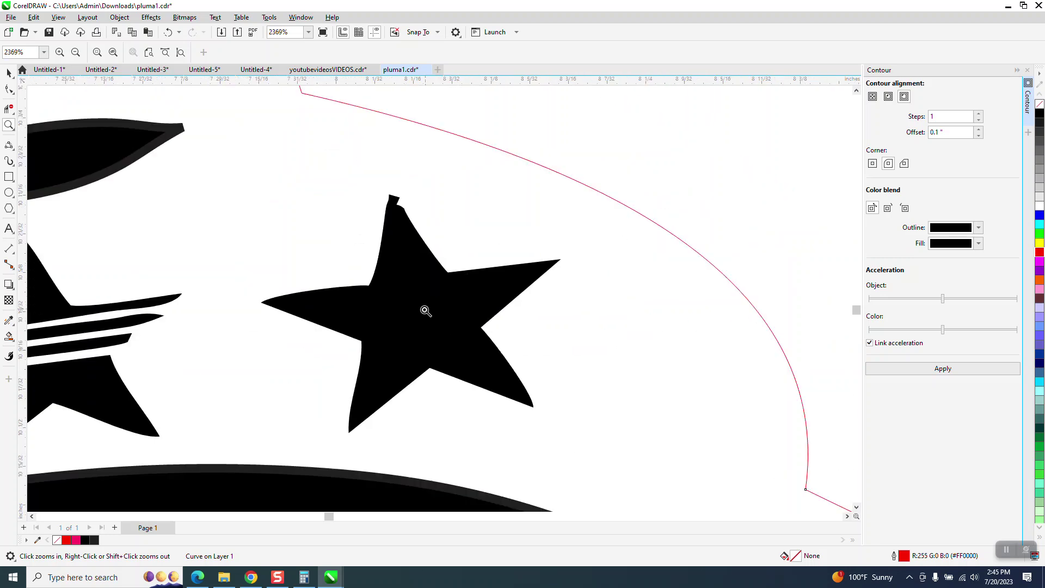
pyautogui.scroll(-5, 425, 311)
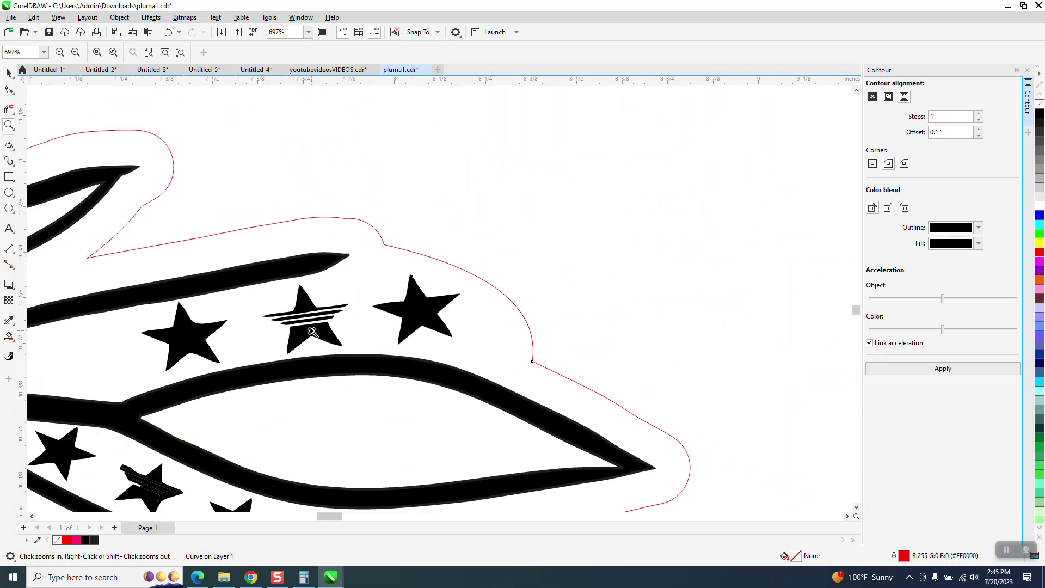
pyautogui.scroll(-3, 315, 326)
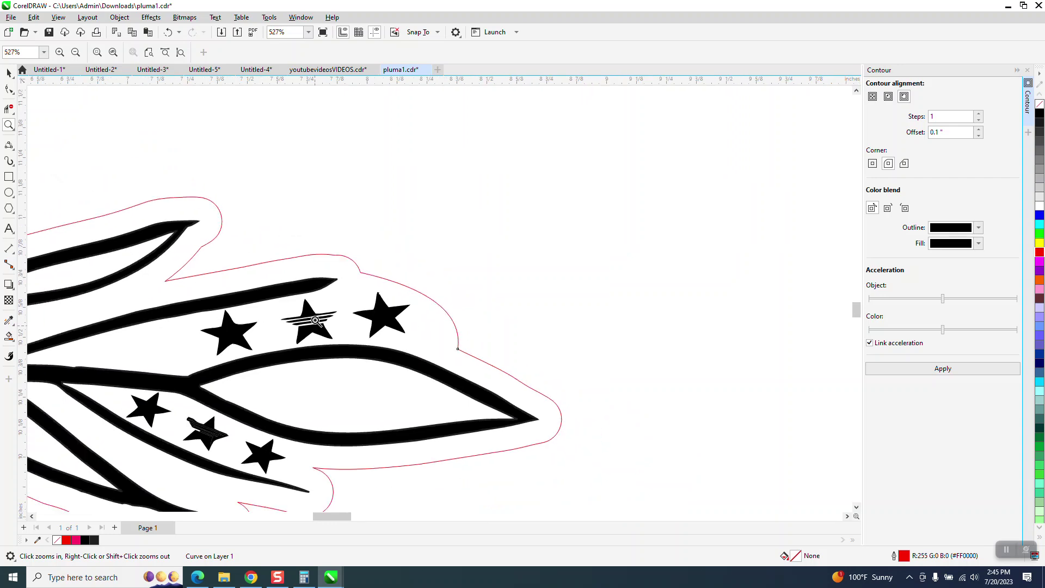
pyautogui.scroll(-12, 312, 319)
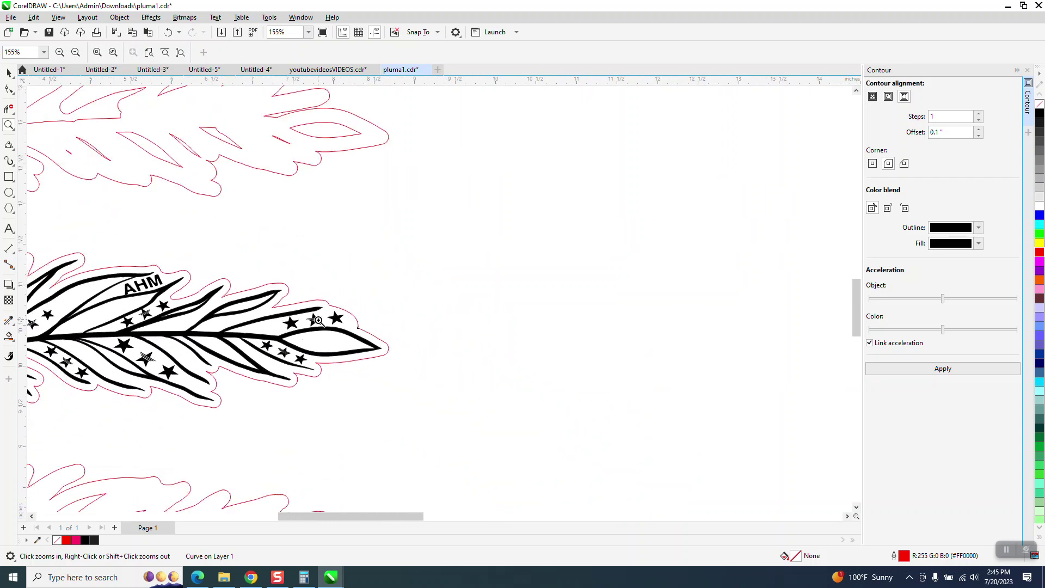
pyautogui.scroll(-1, 319, 321)
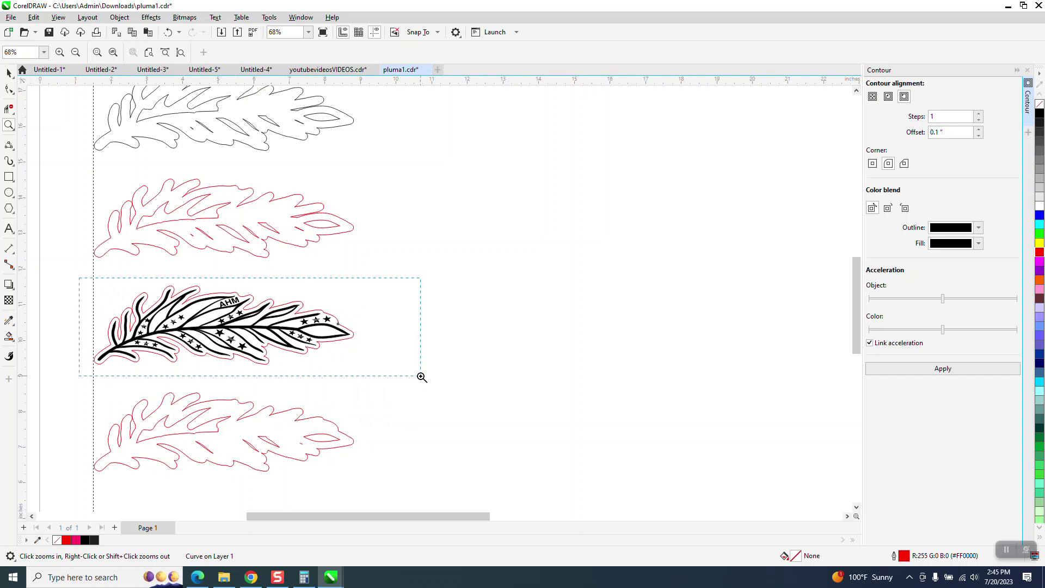
pyautogui.moveTo(422, 377); pyautogui.dragTo(422, 377)
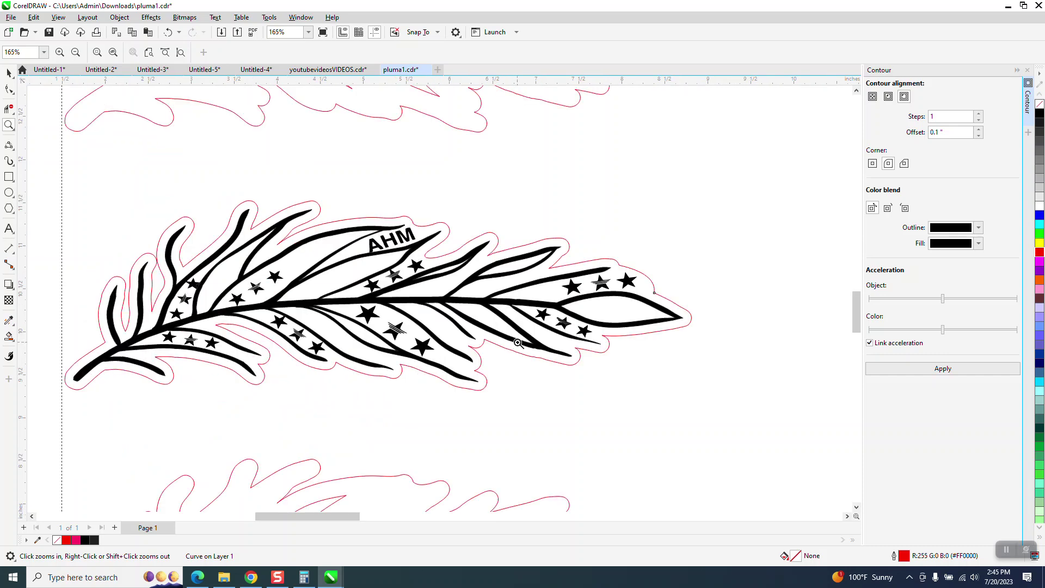